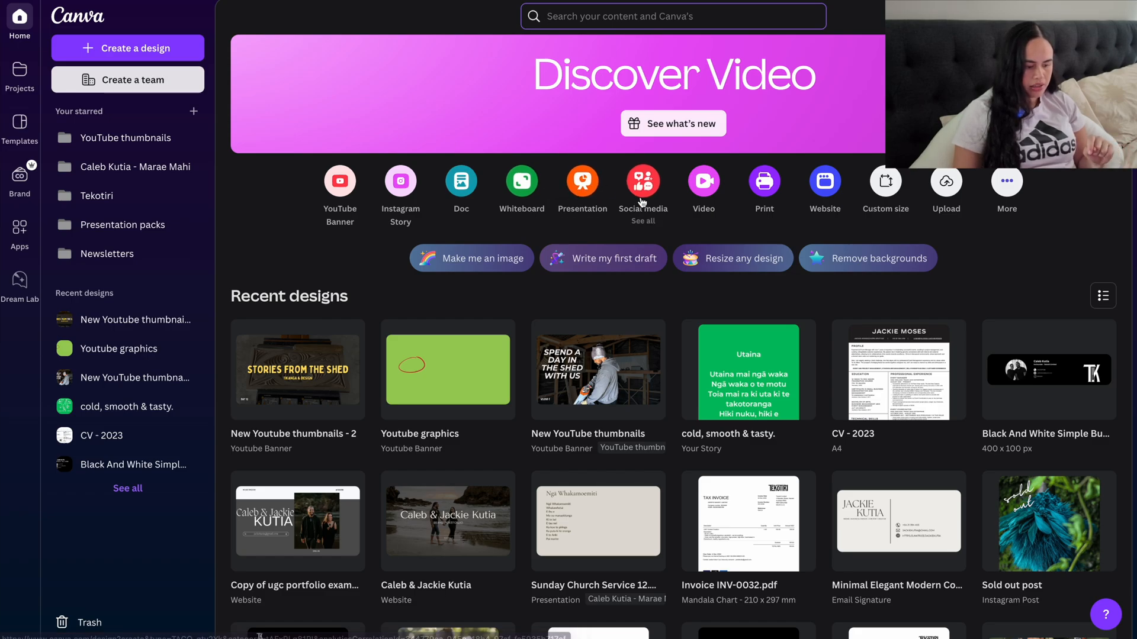
Step: Look through the recent designs on the home page for the YouTube thumbnail projects
{"action": "scroll", "coordinate": [999, 283], "scroll_direction": "down", "scroll_amount": 1}
{"action": "mouse_move", "coordinate": [998, 284]}
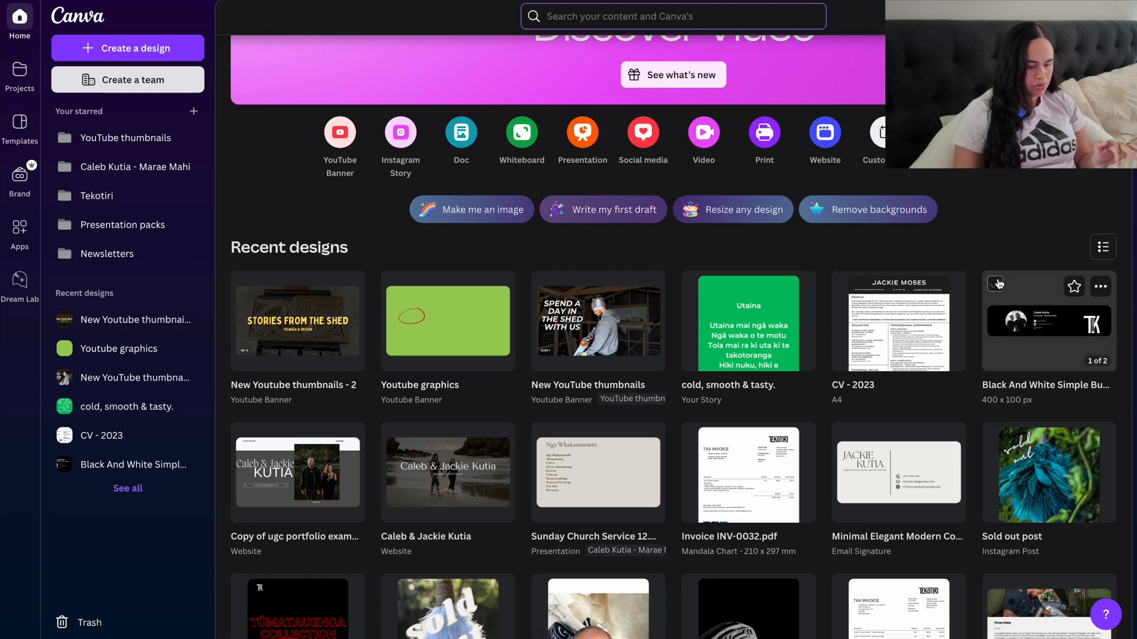
{"action": "scroll", "coordinate": [998, 284], "scroll_direction": "down", "scroll_amount": 4}
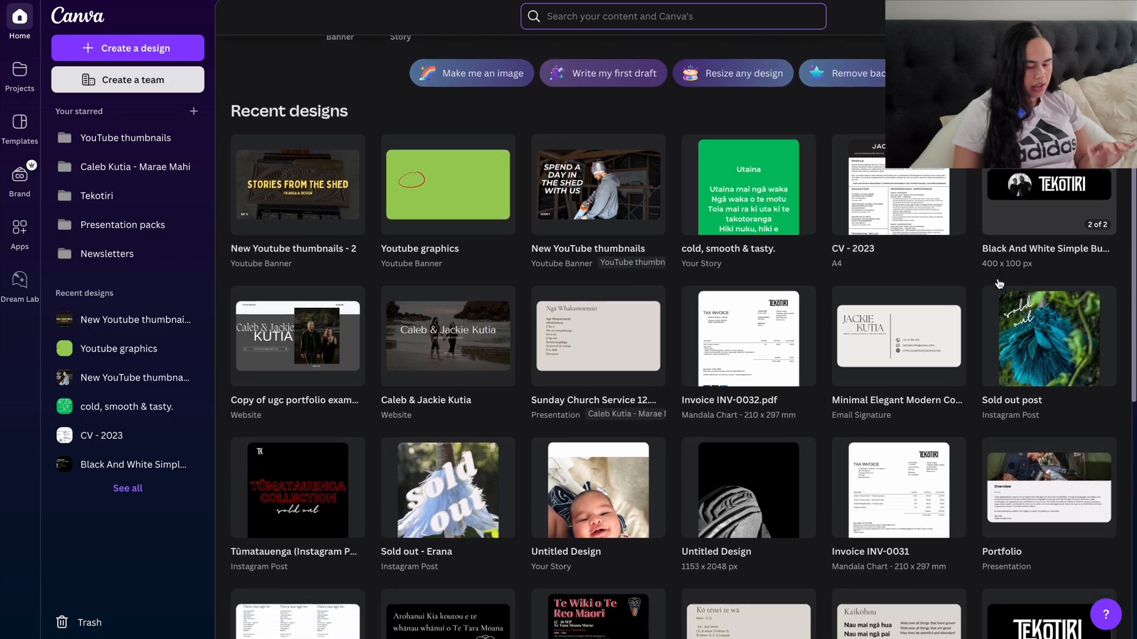
{"action": "scroll", "coordinate": [1000, 284], "scroll_direction": "down", "scroll_amount": 7}
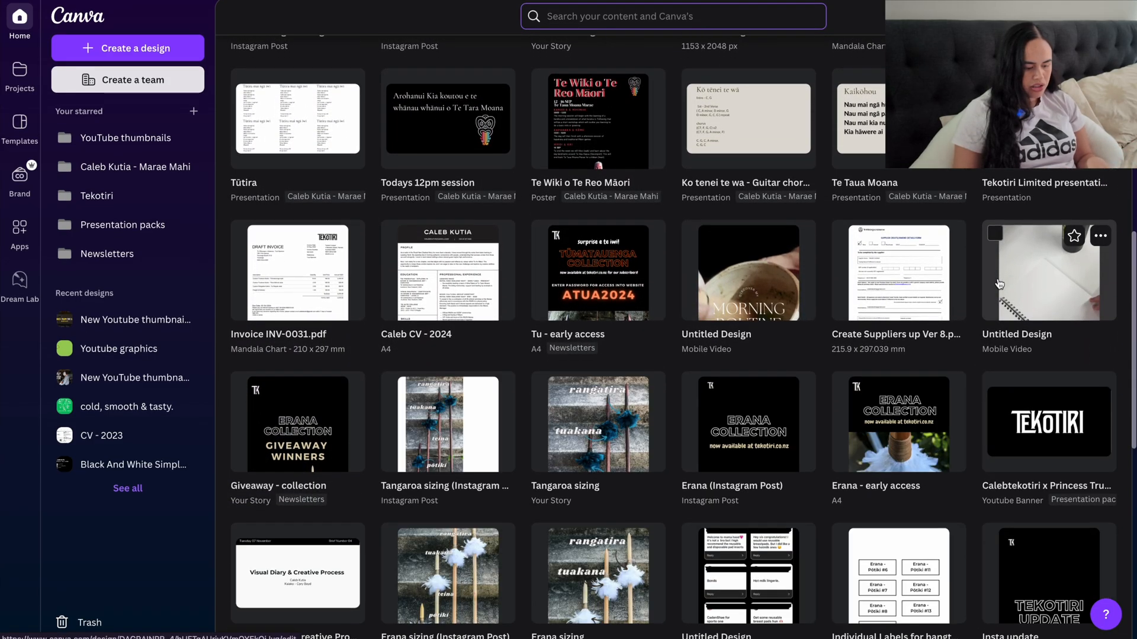
{"action": "scroll", "coordinate": [999, 284], "scroll_direction": "down", "scroll_amount": 4}
{"action": "scroll", "coordinate": [999, 284], "scroll_direction": "down", "scroll_amount": 5}
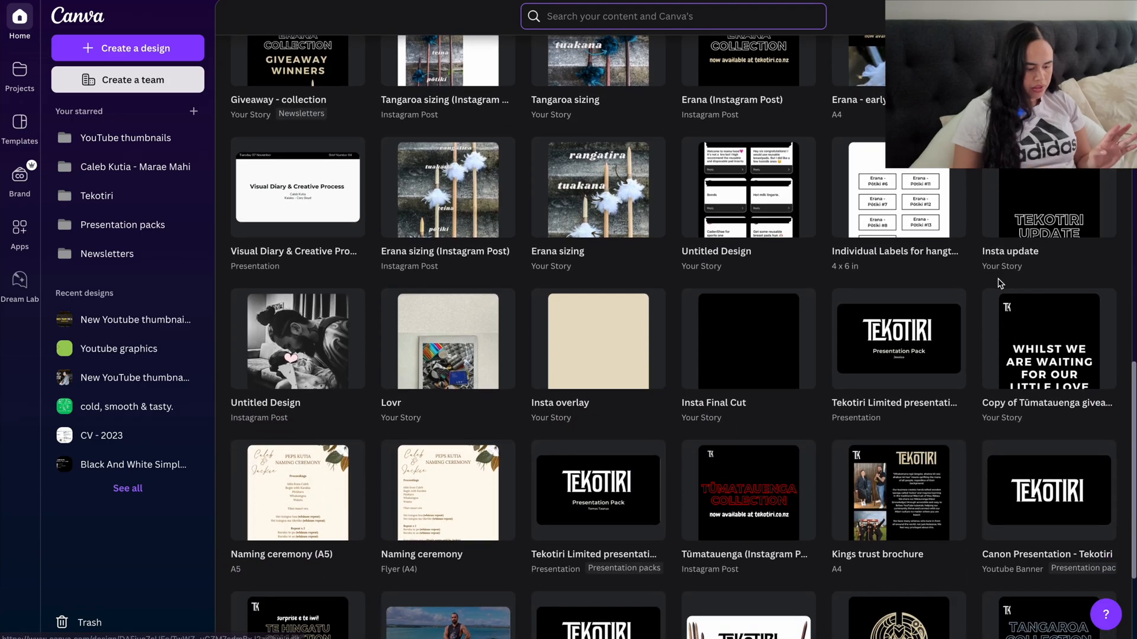
{"action": "scroll", "coordinate": [999, 283], "scroll_direction": "down", "scroll_amount": 4}
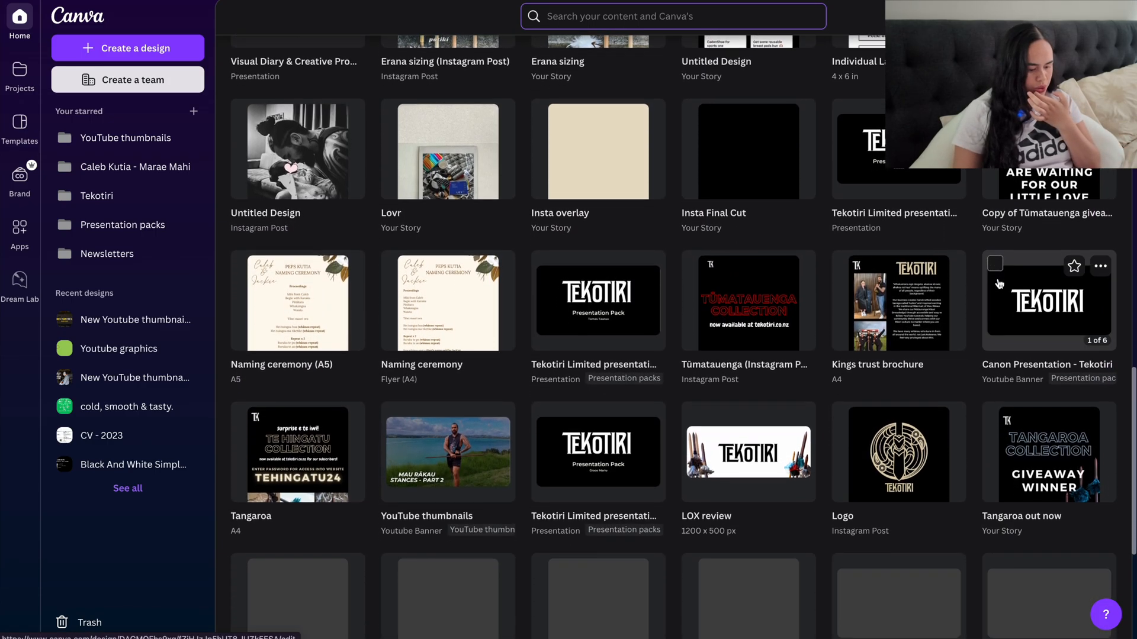
{"action": "scroll", "coordinate": [999, 283], "scroll_direction": "up", "scroll_amount": 12}
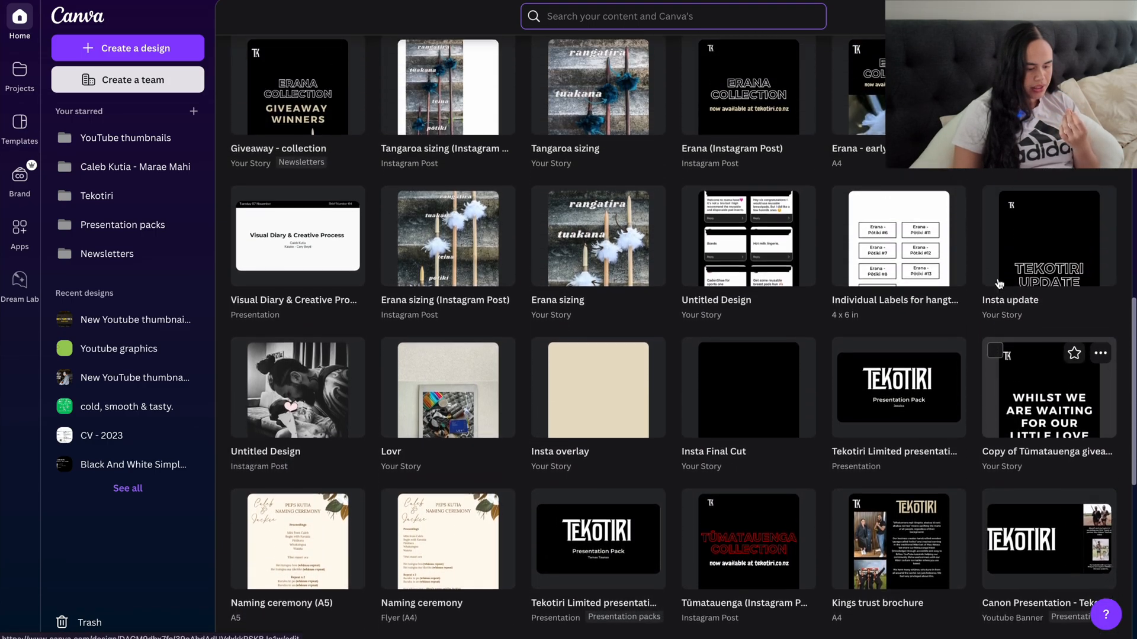
{"action": "scroll", "coordinate": [999, 283], "scroll_direction": "up", "scroll_amount": 4}
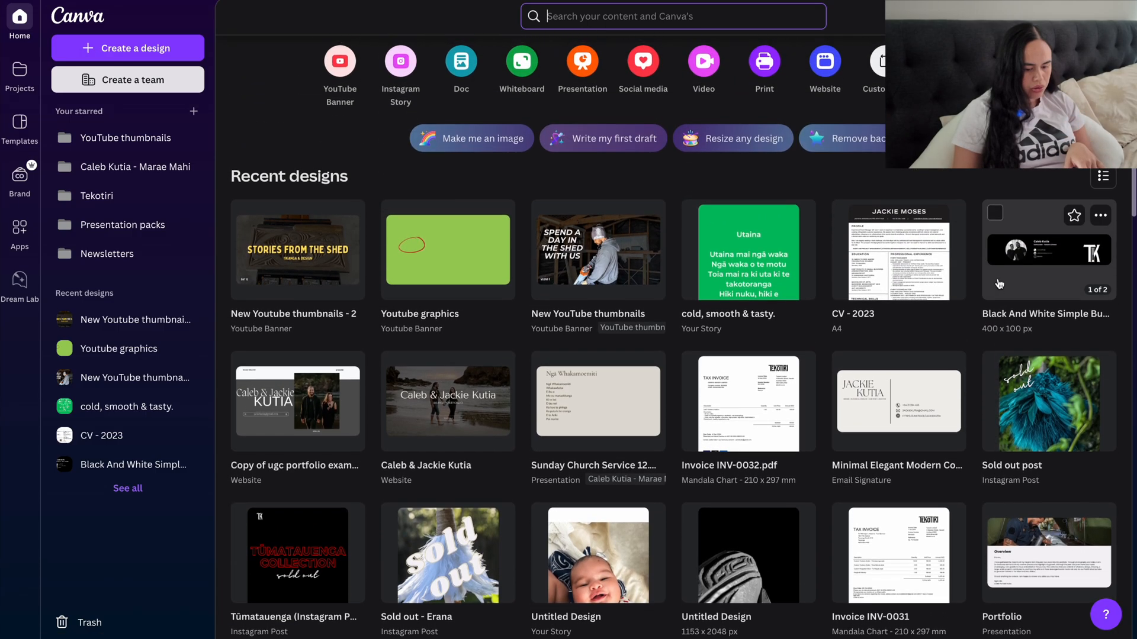
{"action": "scroll", "coordinate": [1000, 283], "scroll_direction": "up", "scroll_amount": 1}
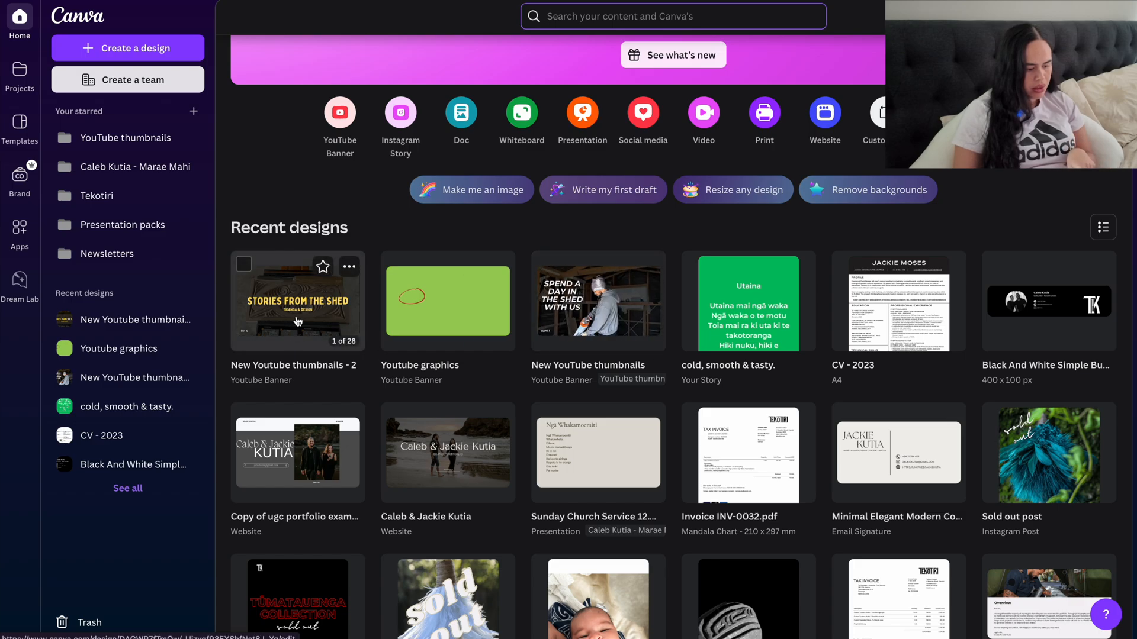
Step: Open the "New YouTube thumbnails" design and review the thumbnails on pages 2 to 7
{"action": "left_click", "coordinate": [592, 311]}
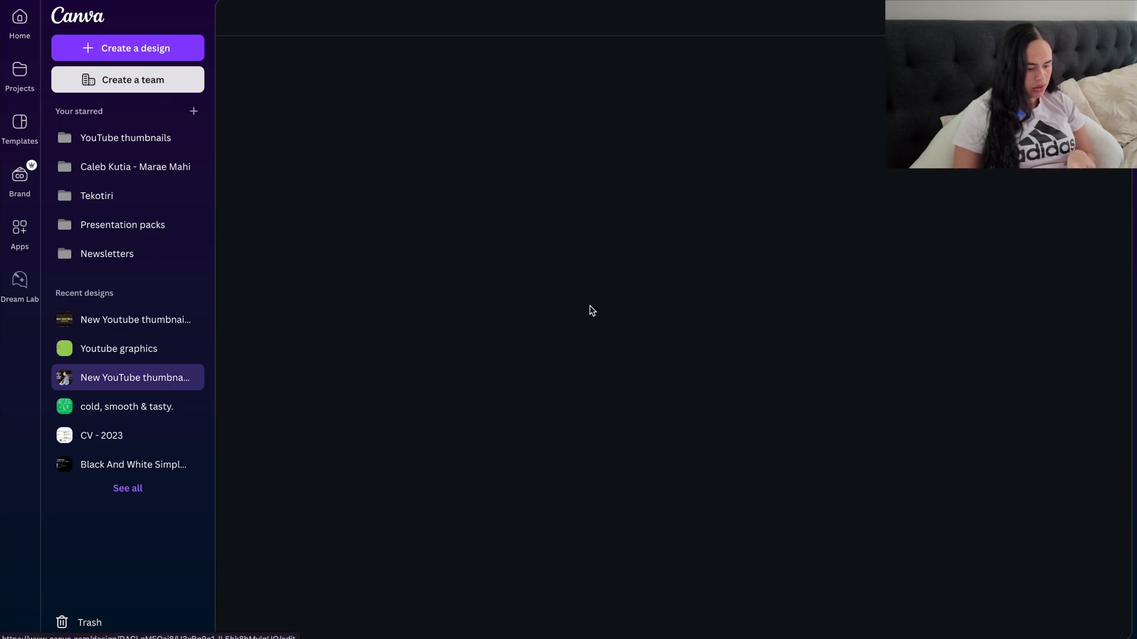
{"action": "left_click", "coordinate": [171, 578]}
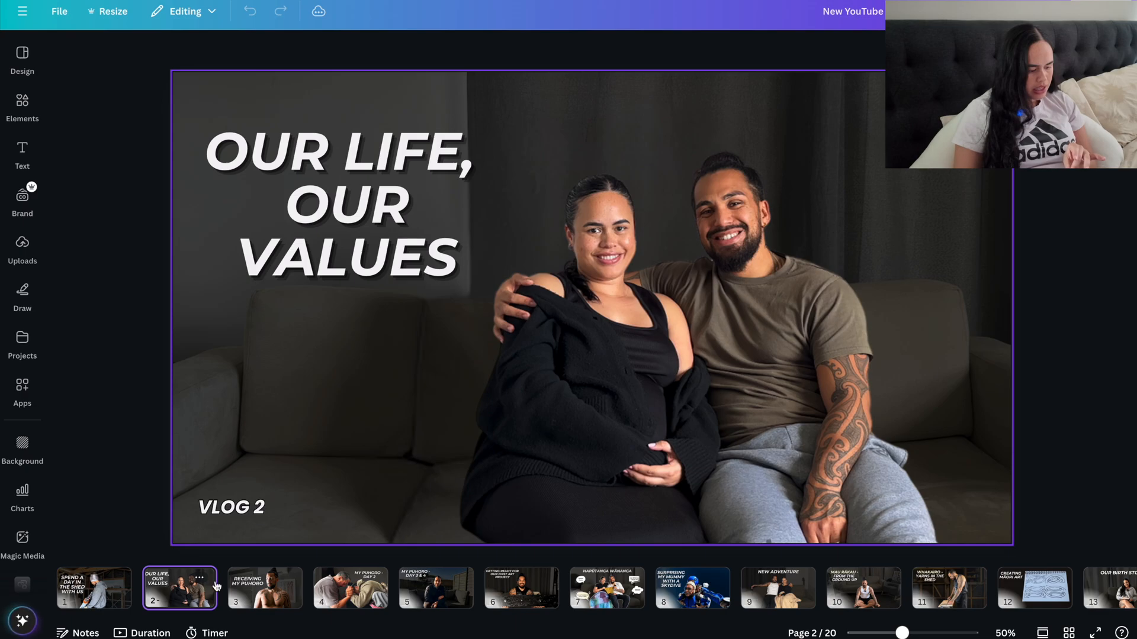
{"action": "left_click", "coordinate": [272, 591]}
{"action": "left_click", "coordinate": [367, 601]}
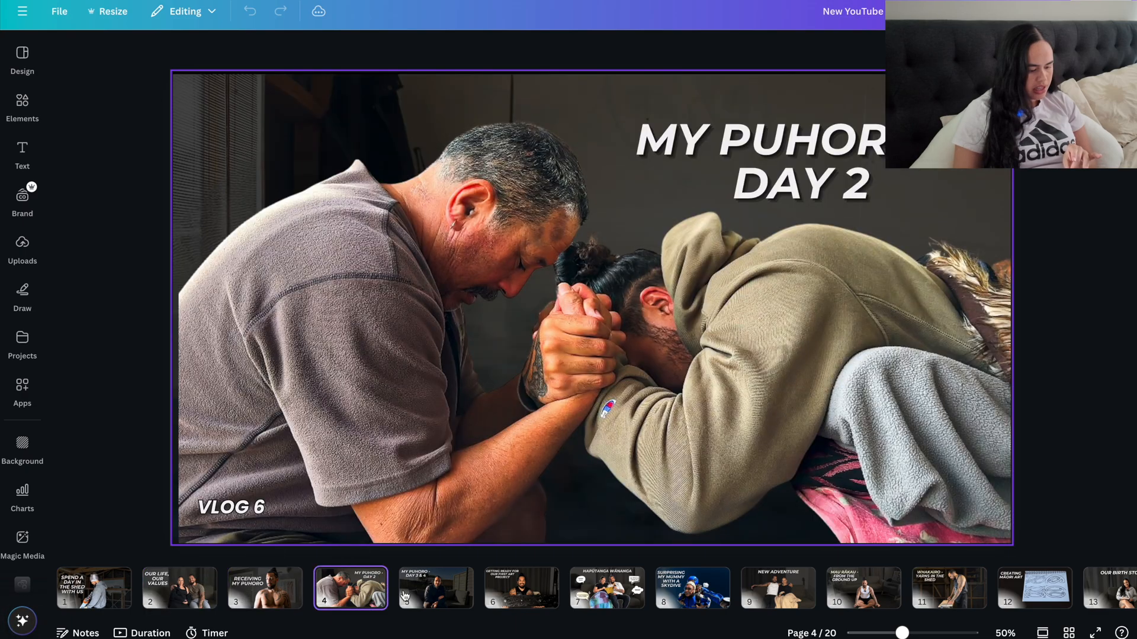
{"action": "left_click", "coordinate": [433, 591]}
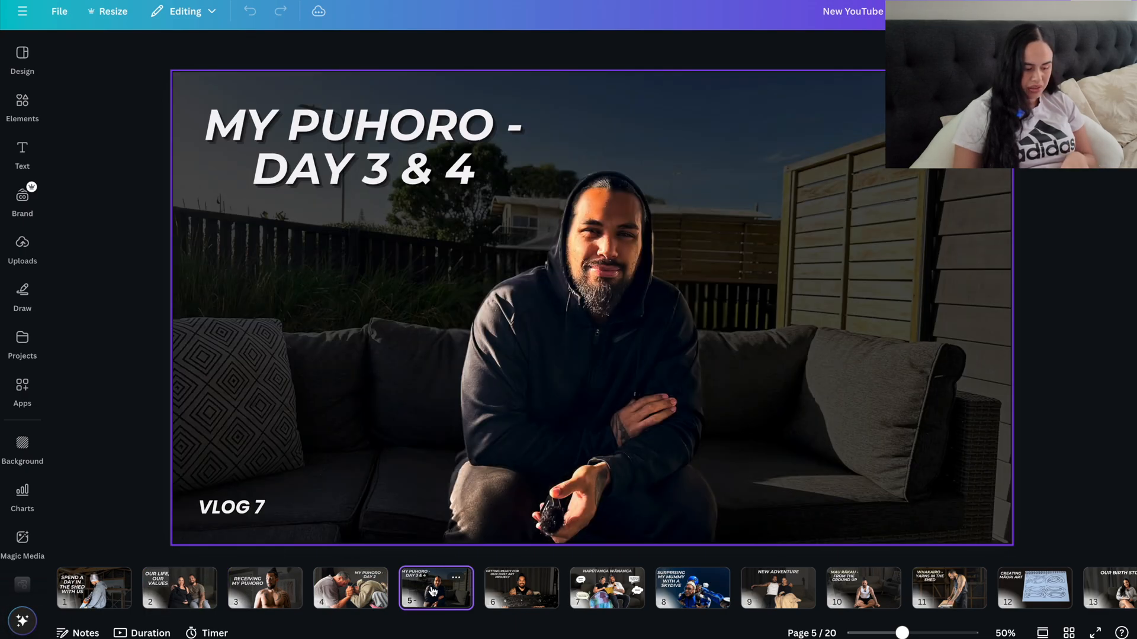
{"action": "left_click", "coordinate": [519, 592]}
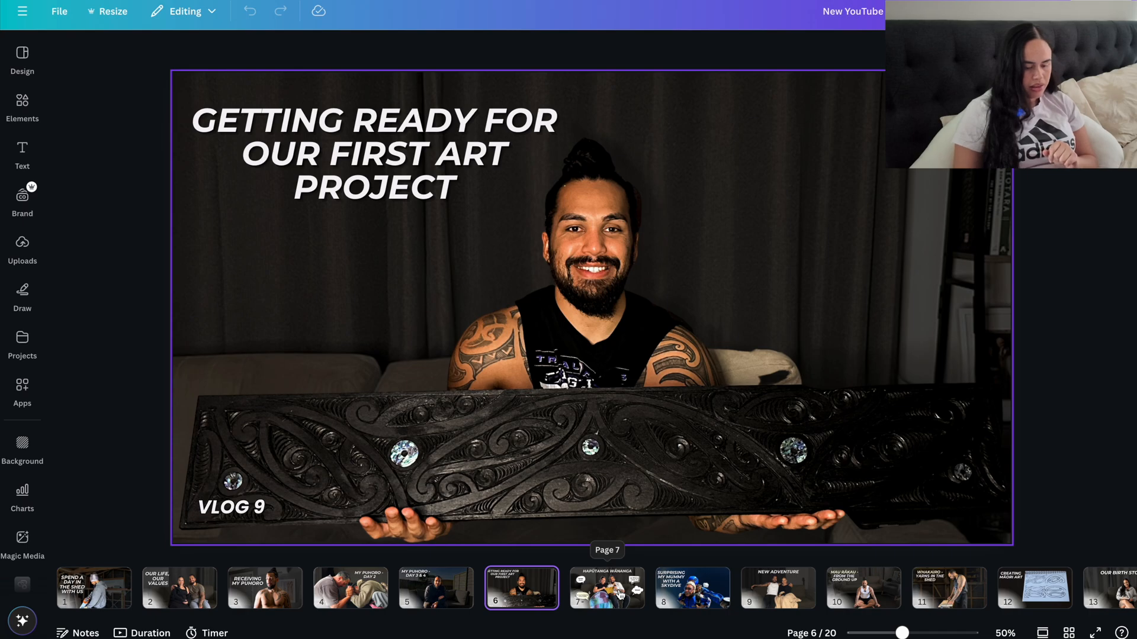
{"action": "left_click", "coordinate": [620, 595]}
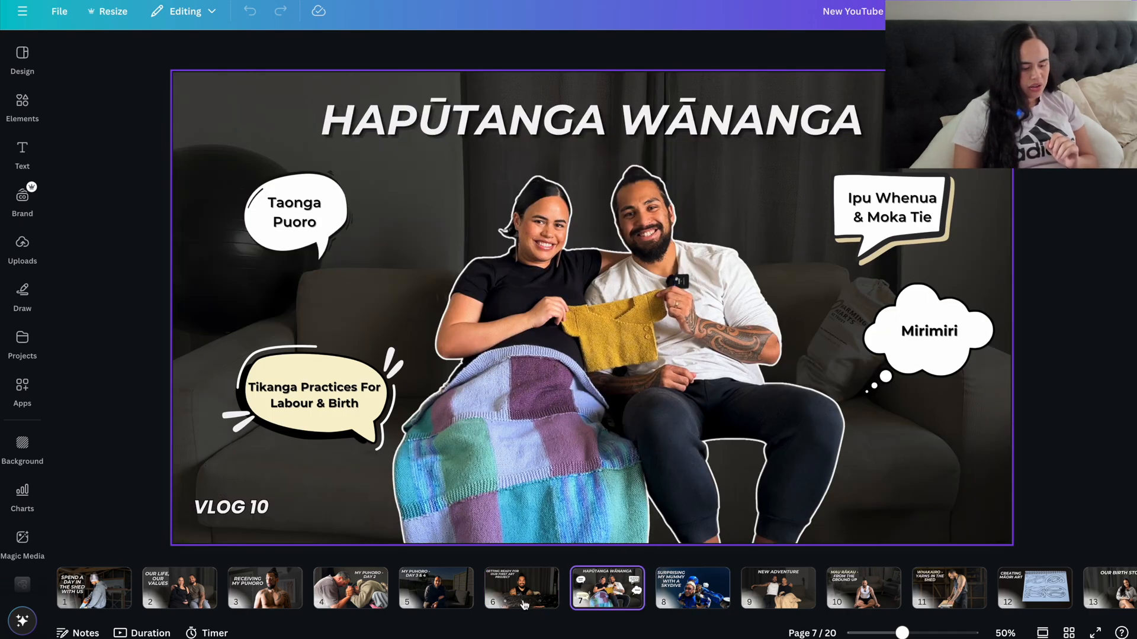
Step: Compare the "Receiving My Puhoro" thumbnail on page 3 with the "Our Life, Our Values" thumbnail on page 2
{"action": "left_click", "coordinate": [255, 596]}
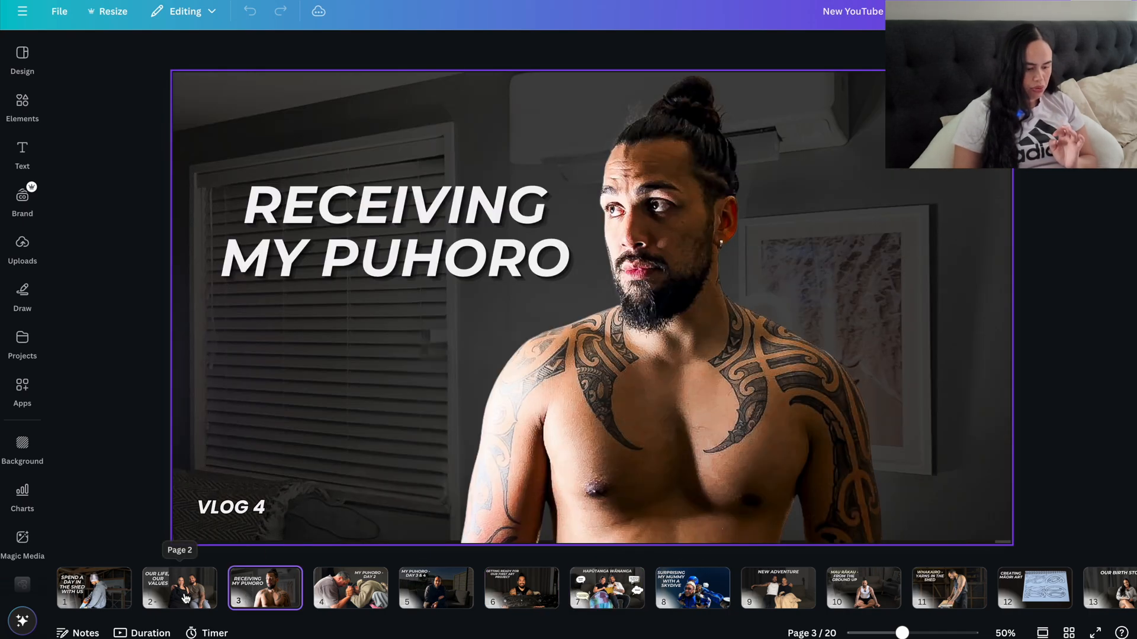
{"action": "left_click", "coordinate": [186, 598]}
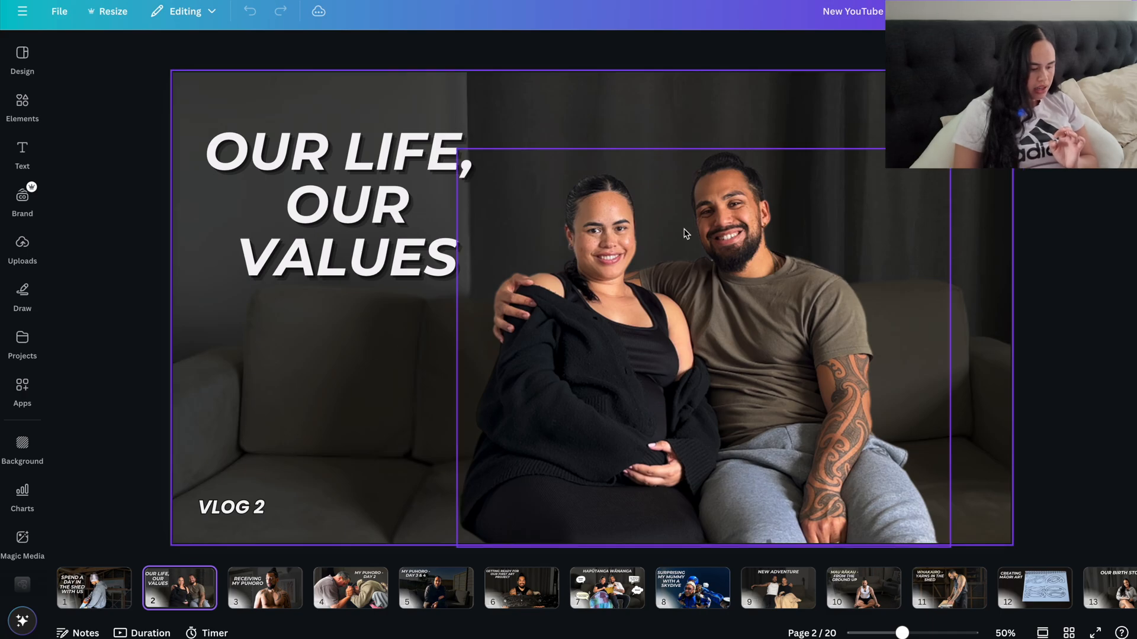
{"action": "left_click", "coordinate": [264, 592]}
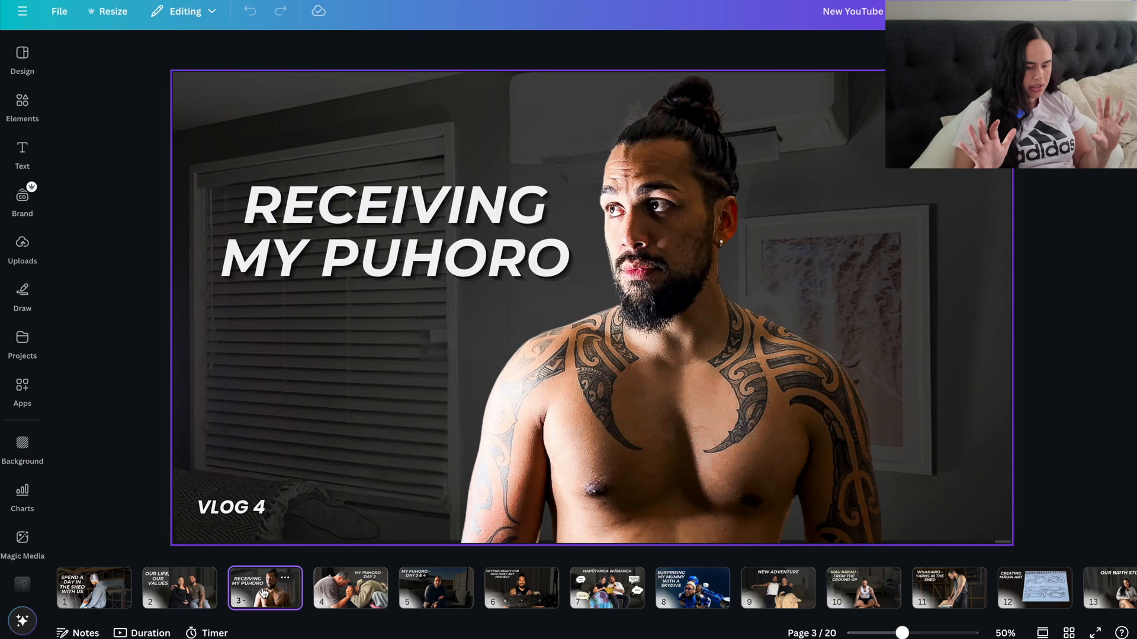
Step: Go to the "My Puhoro - Day 3 & 4" thumbnail on page 5 and shift its background photo slightly up and to the left
{"action": "left_click", "coordinate": [349, 589]}
{"action": "left_click", "coordinate": [429, 589]}
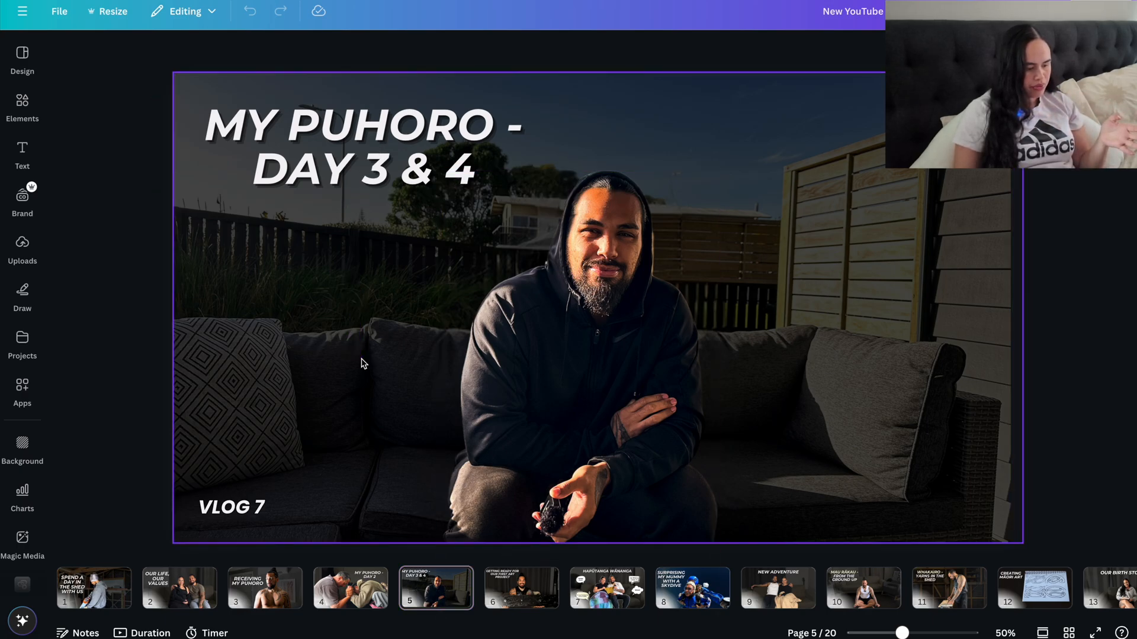
{"action": "left_click", "coordinate": [342, 313]}
{"action": "left_click_drag", "start_coordinate": [342, 313], "coordinate": [308, 260]}
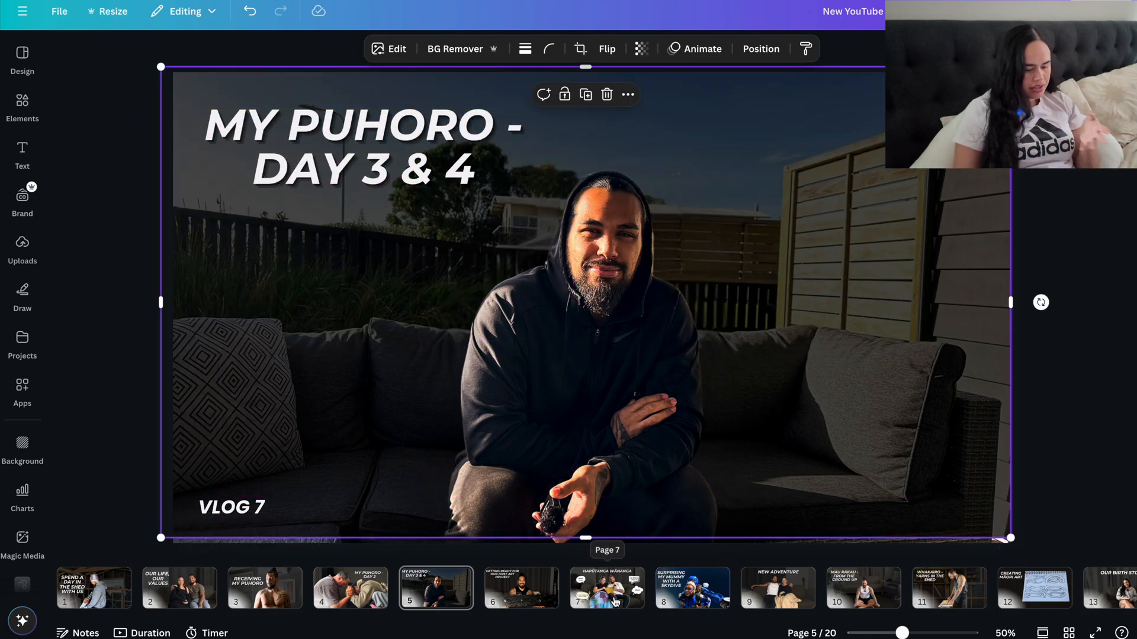
Step: Review the thumbnails on pages 7 and 8, and the last three on pages 18 to 20
{"action": "left_click", "coordinate": [615, 602]}
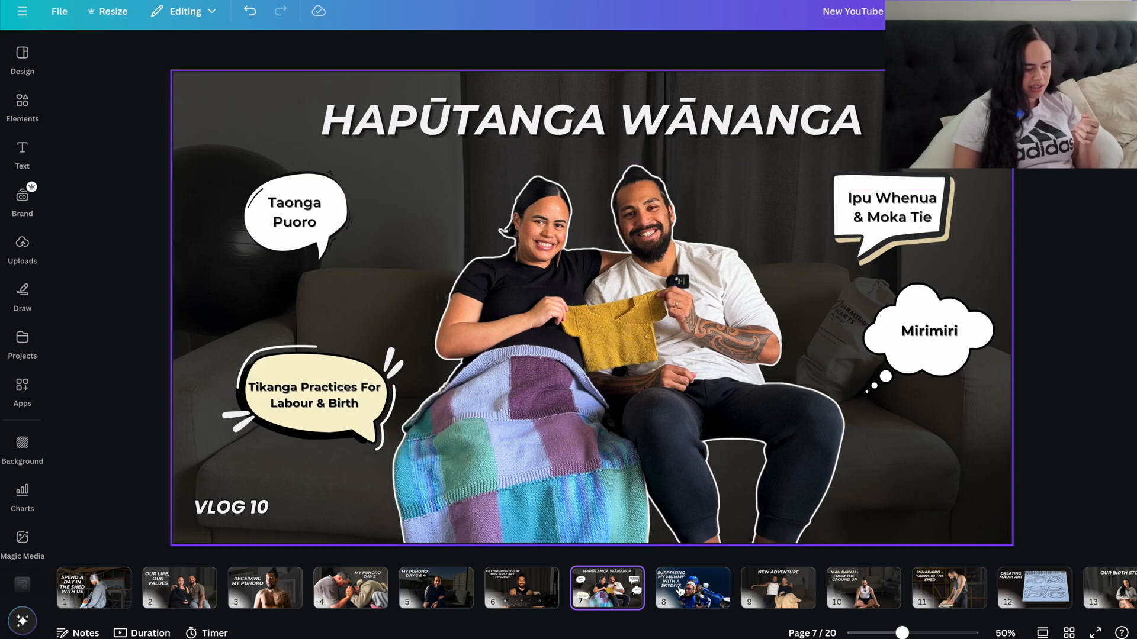
{"action": "scroll", "coordinate": [680, 591], "scroll_direction": "right", "scroll_amount": 2}
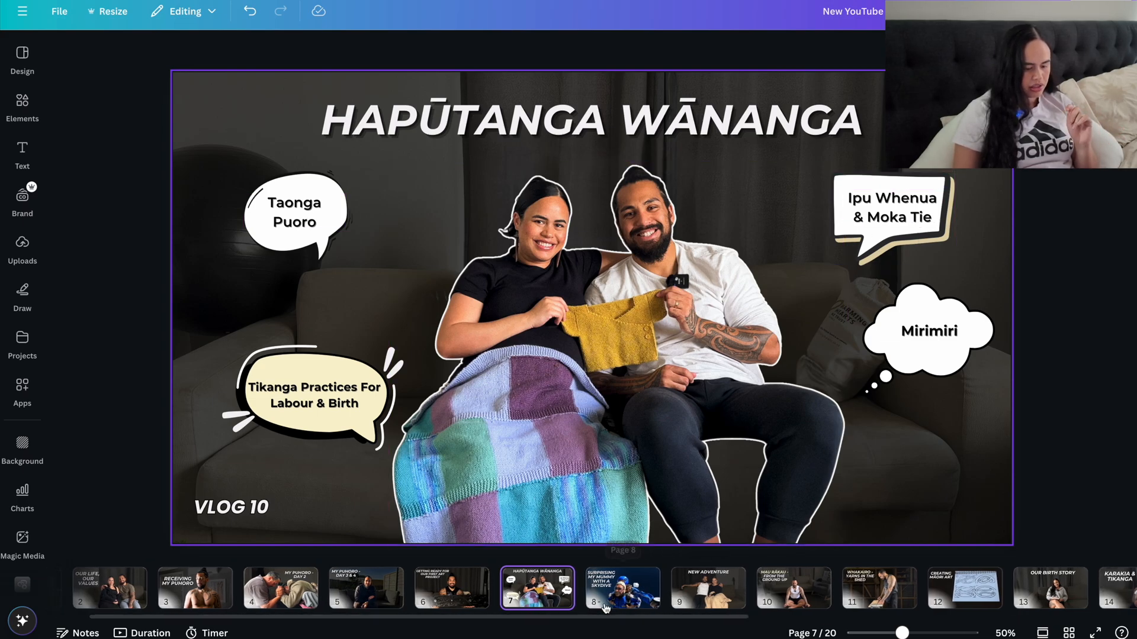
{"action": "left_click", "coordinate": [606, 603]}
{"action": "scroll", "coordinate": [605, 591], "scroll_direction": "right", "scroll_amount": 10}
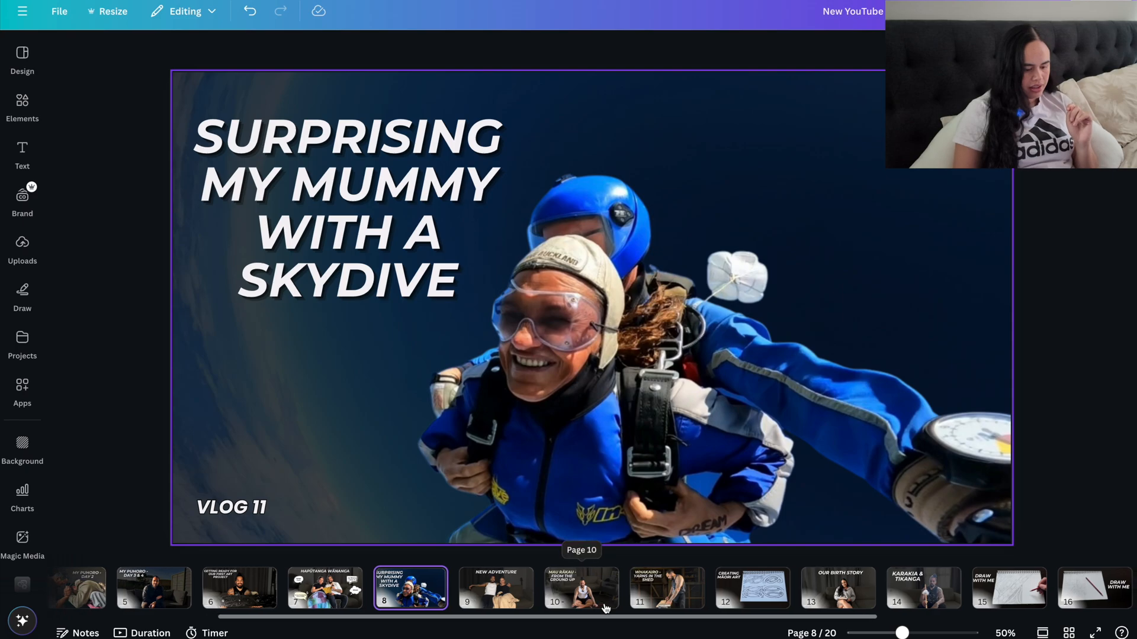
{"action": "scroll", "coordinate": [607, 607], "scroll_direction": "right", "scroll_amount": 1}
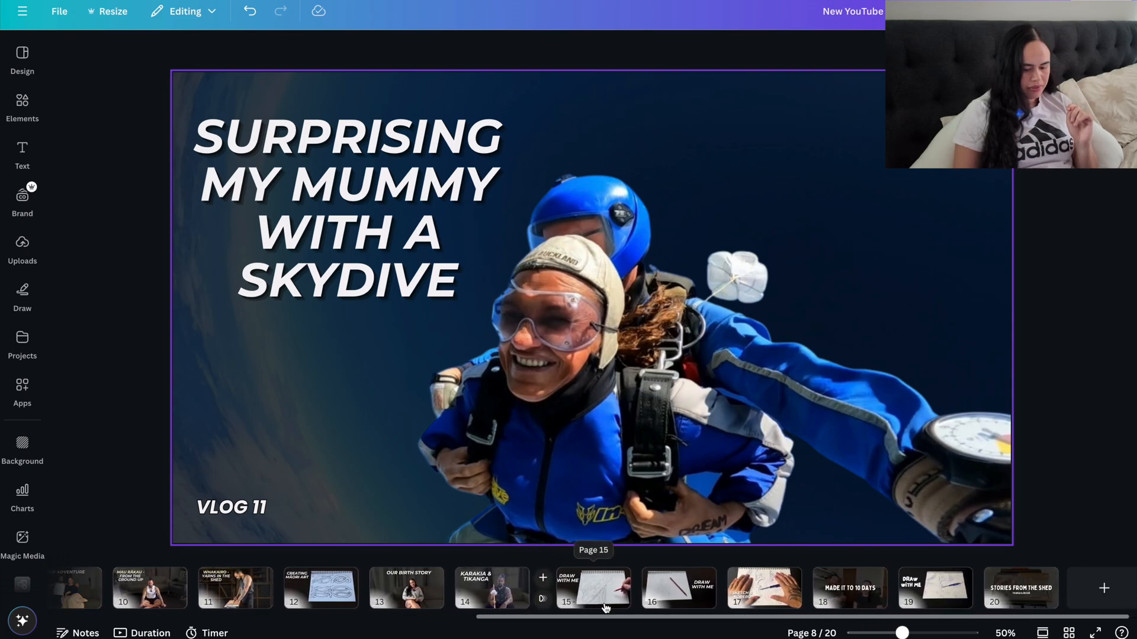
{"action": "left_click", "coordinate": [827, 595]}
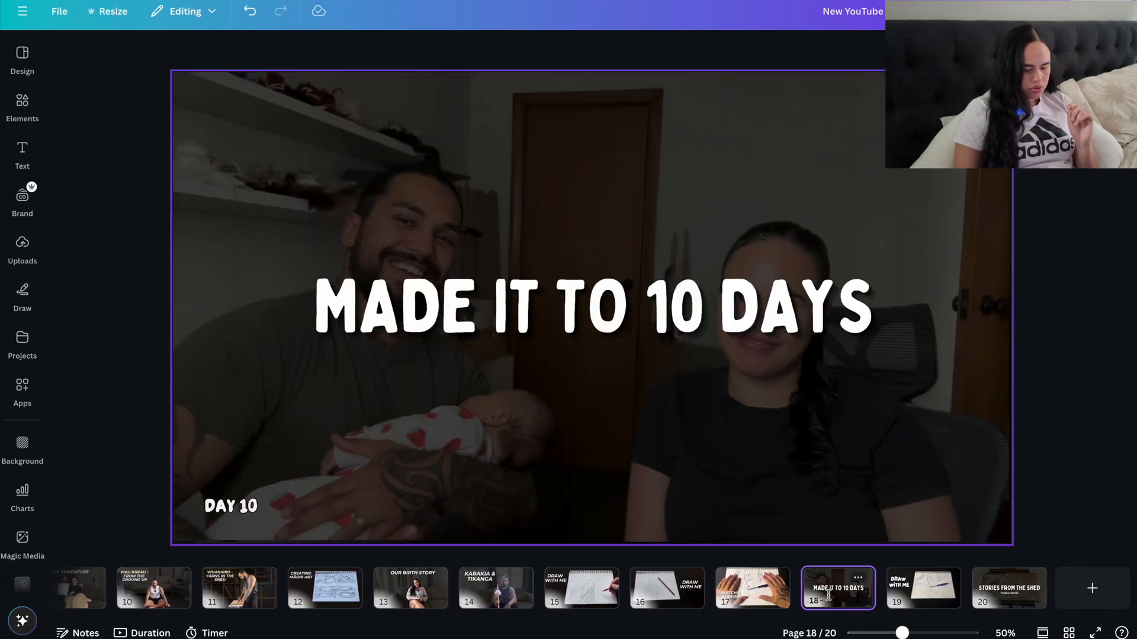
{"action": "left_click", "coordinate": [919, 587]}
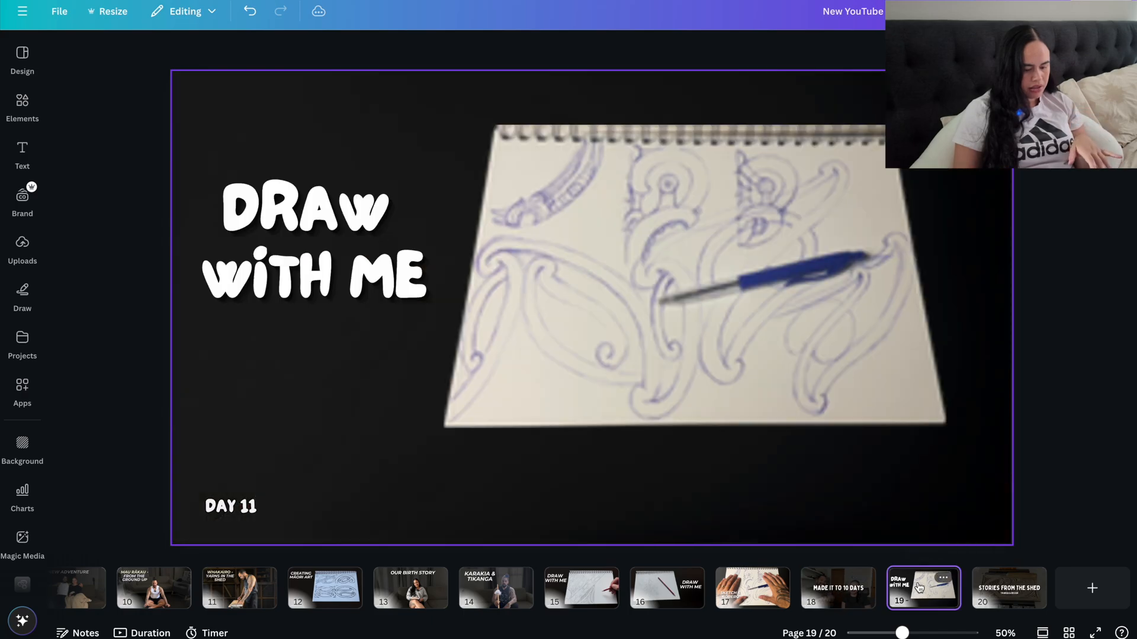
{"action": "left_click", "coordinate": [988, 600]}
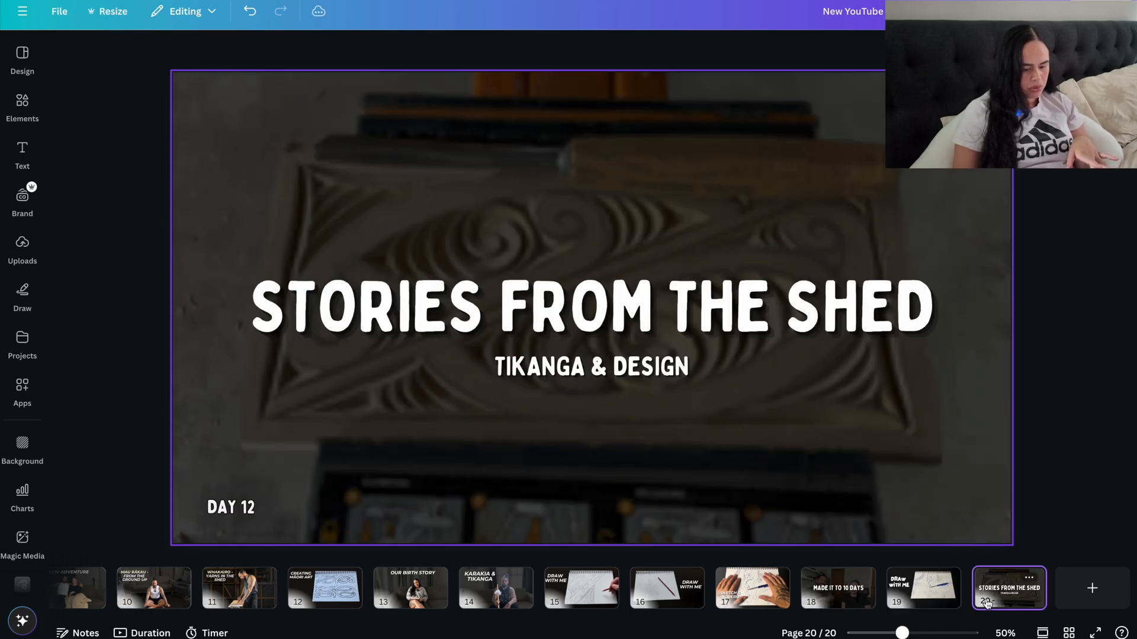
{"action": "scroll", "coordinate": [888, 588], "scroll_direction": "left", "scroll_amount": 5}
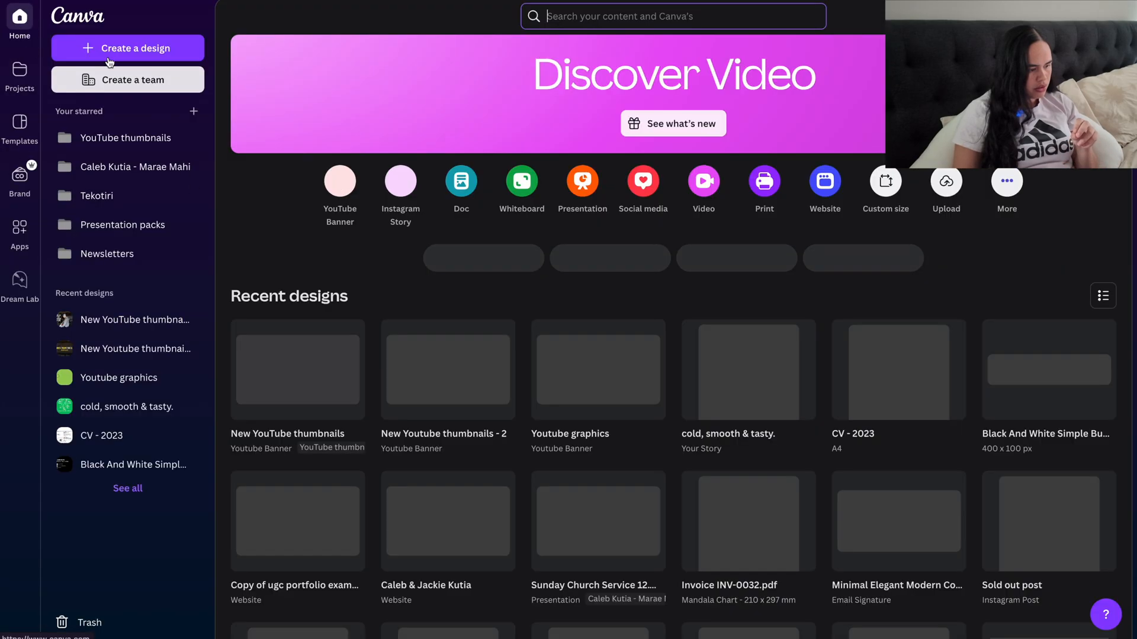
Step: Return to the home page and open the "New Youtube thumbnails - 2" design in the full editor
{"action": "left_click", "coordinate": [20, 18]}
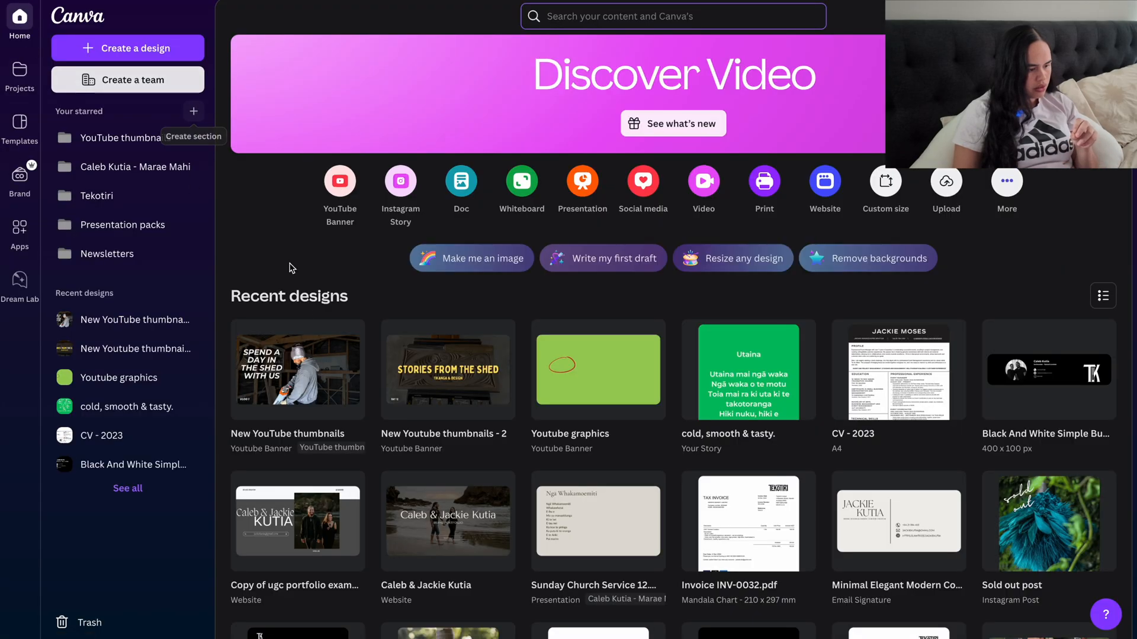
{"action": "left_click", "coordinate": [468, 391]}
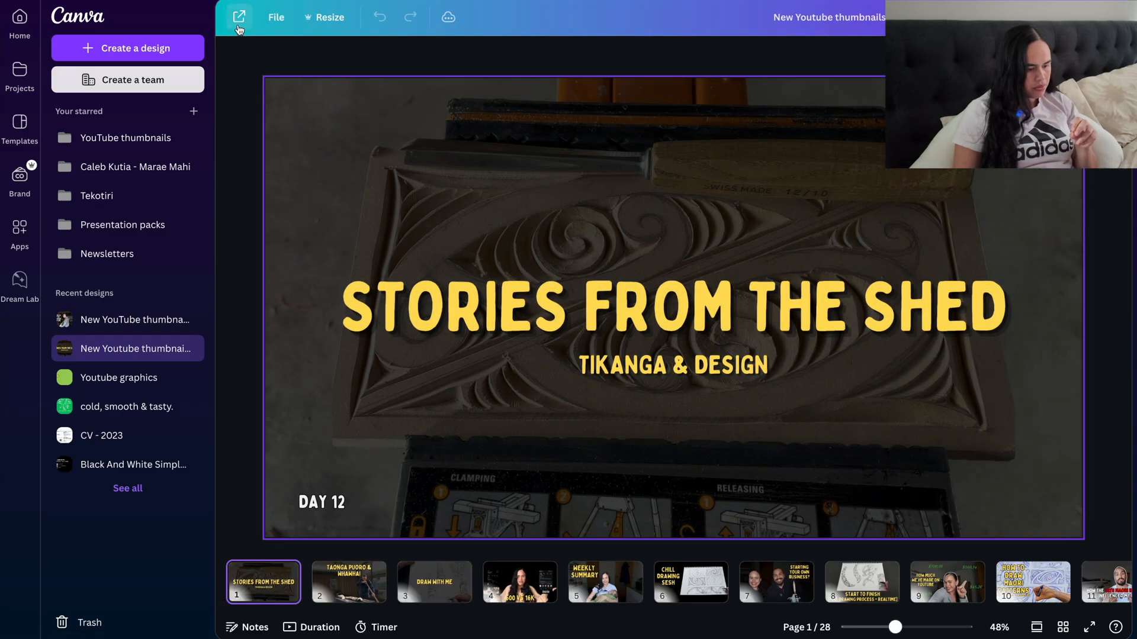
{"action": "left_click", "coordinate": [239, 22]}
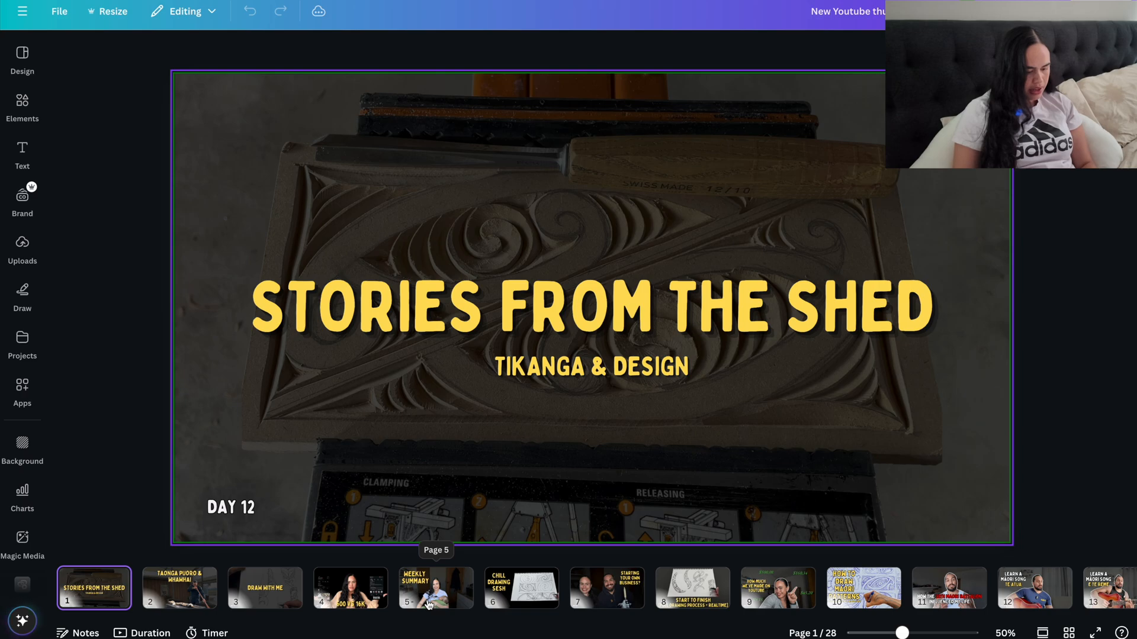
Step: Review the thumbnails on page 5 and on pages 9 to 12, ending on the "28th Maori Battalion" one
{"action": "left_click", "coordinate": [429, 604]}
{"action": "scroll", "coordinate": [444, 592], "scroll_direction": "right", "scroll_amount": 5}
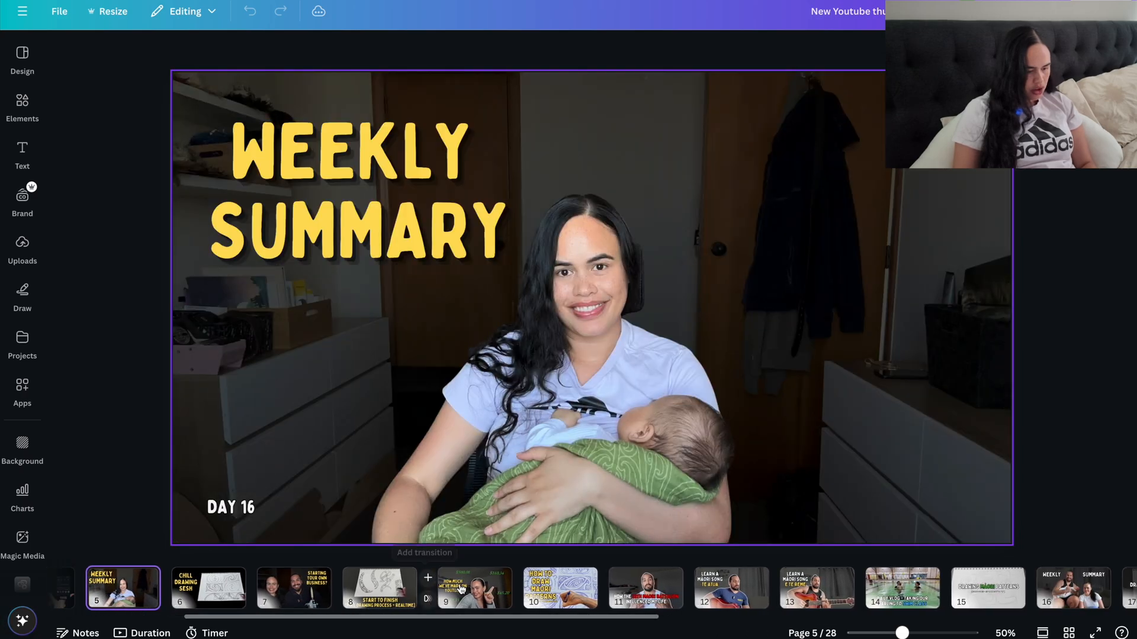
{"action": "left_click", "coordinate": [472, 595]}
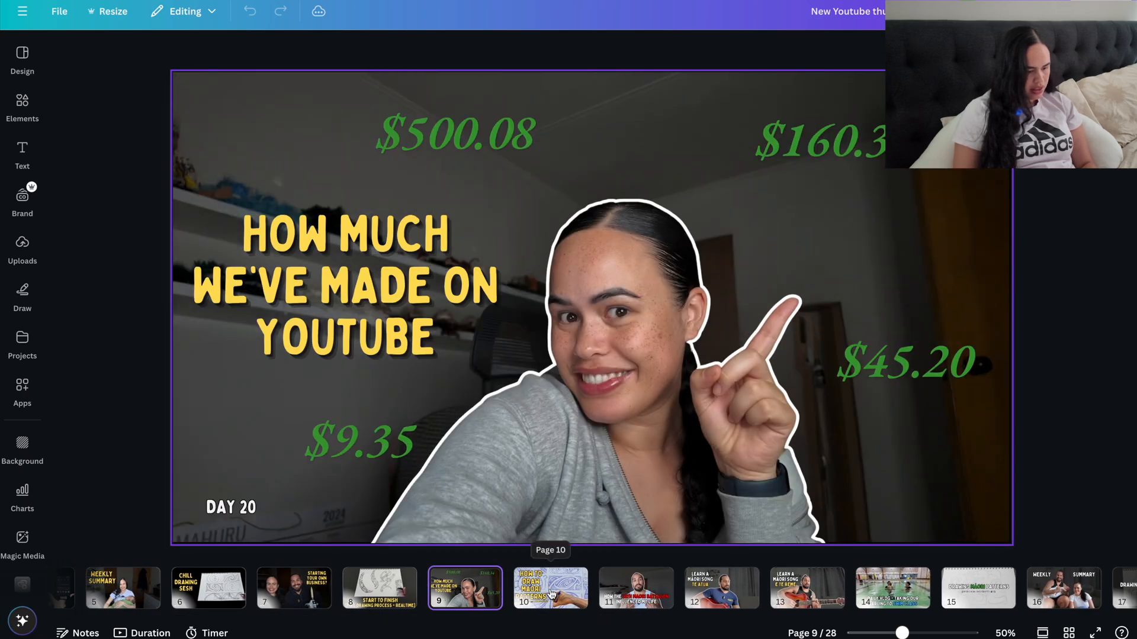
{"action": "left_click", "coordinate": [550, 594]}
{"action": "left_click", "coordinate": [630, 598]}
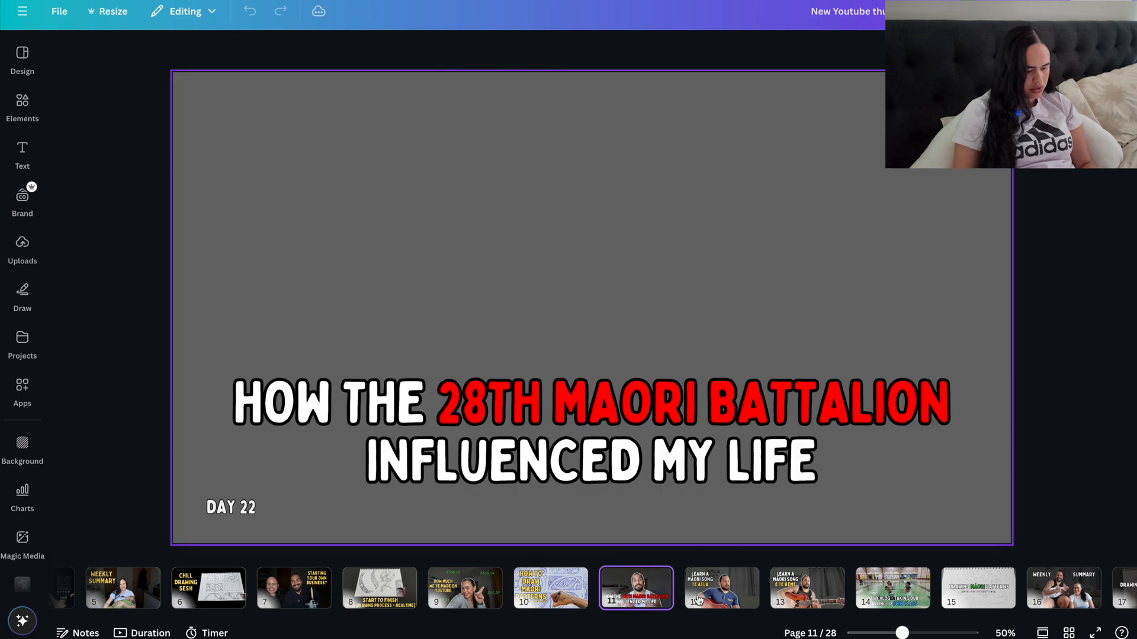
{"action": "left_click", "coordinate": [706, 598]}
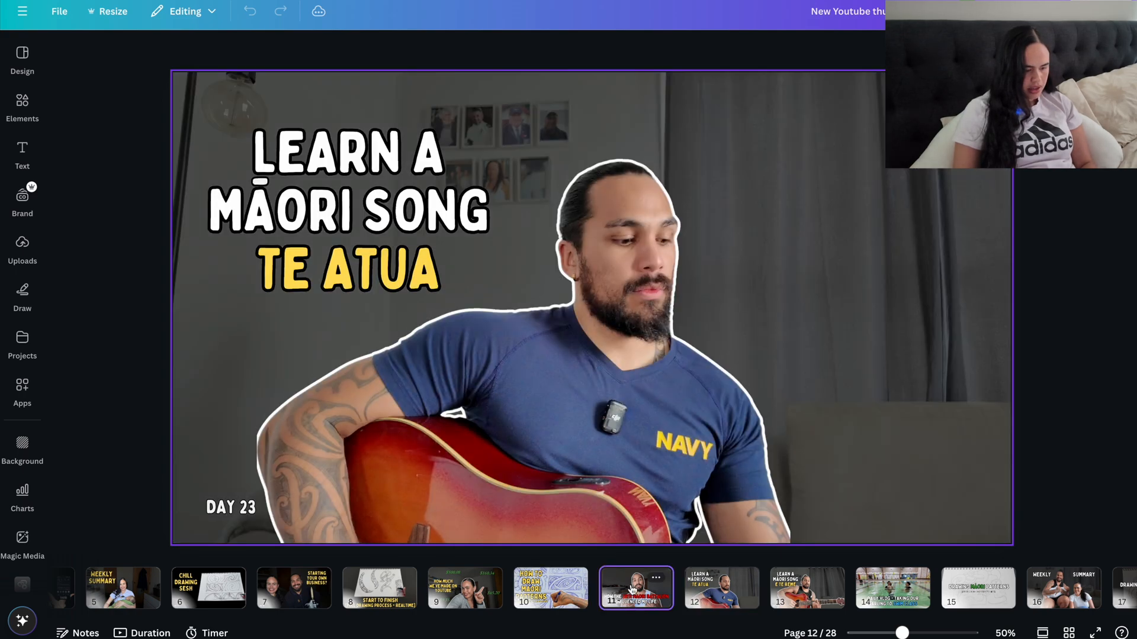
{"action": "left_click", "coordinate": [630, 589]}
Step: Look through the remaining pages and view the "10min Mau Rākau Workout" thumbnail on page 27
{"action": "scroll", "coordinate": [630, 586], "scroll_direction": "right", "scroll_amount": 10}
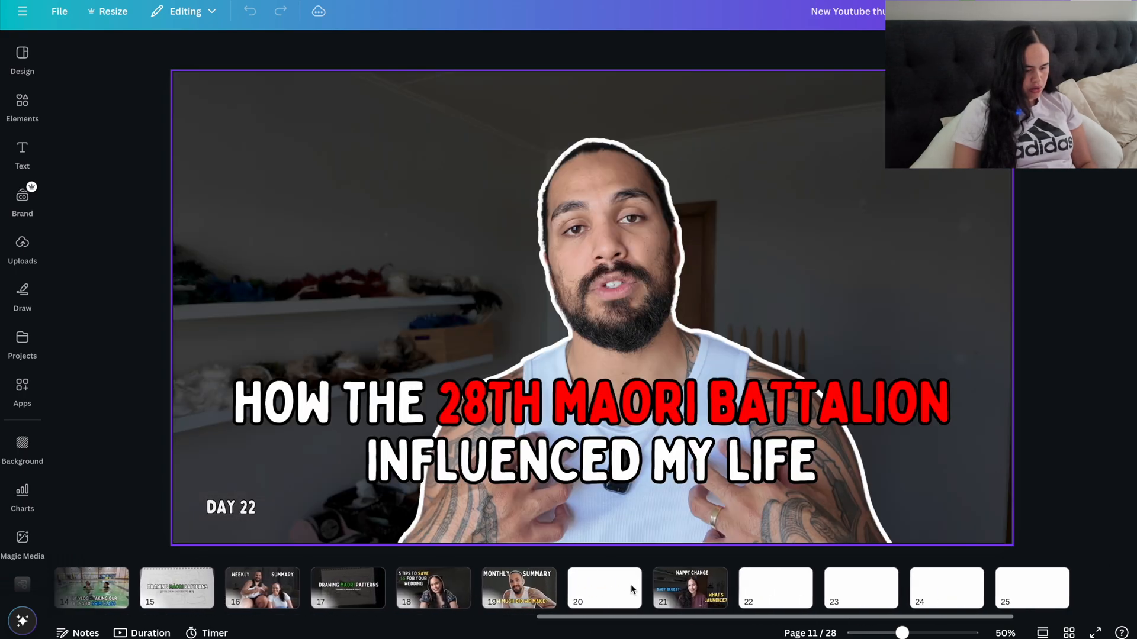
{"action": "scroll", "coordinate": [630, 586], "scroll_direction": "right", "scroll_amount": 3}
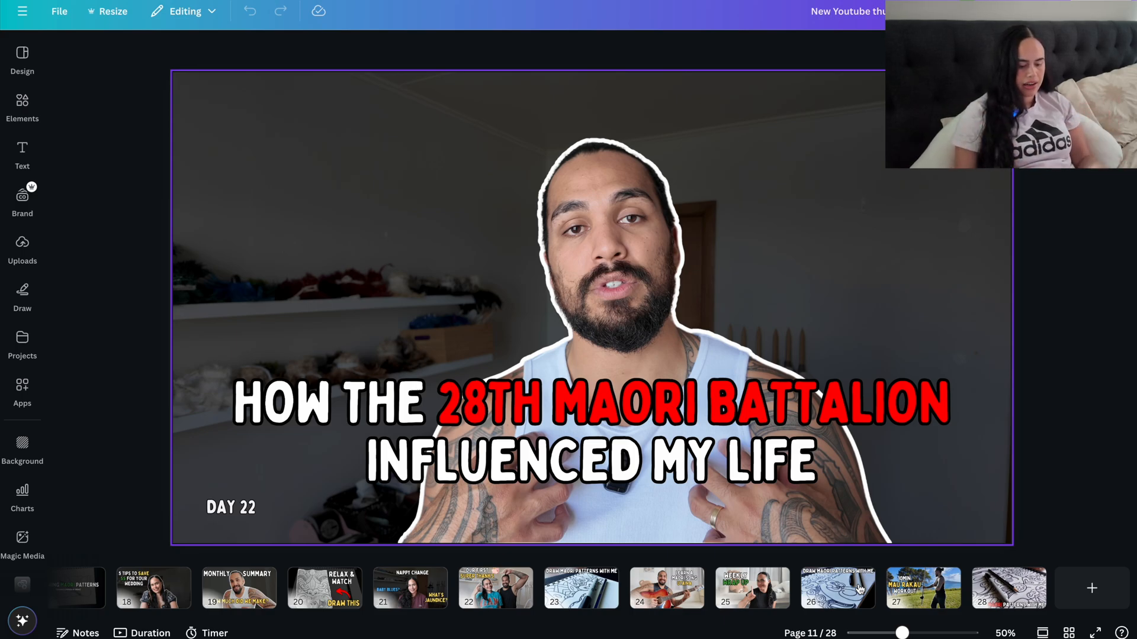
{"action": "left_click", "coordinate": [893, 586]}
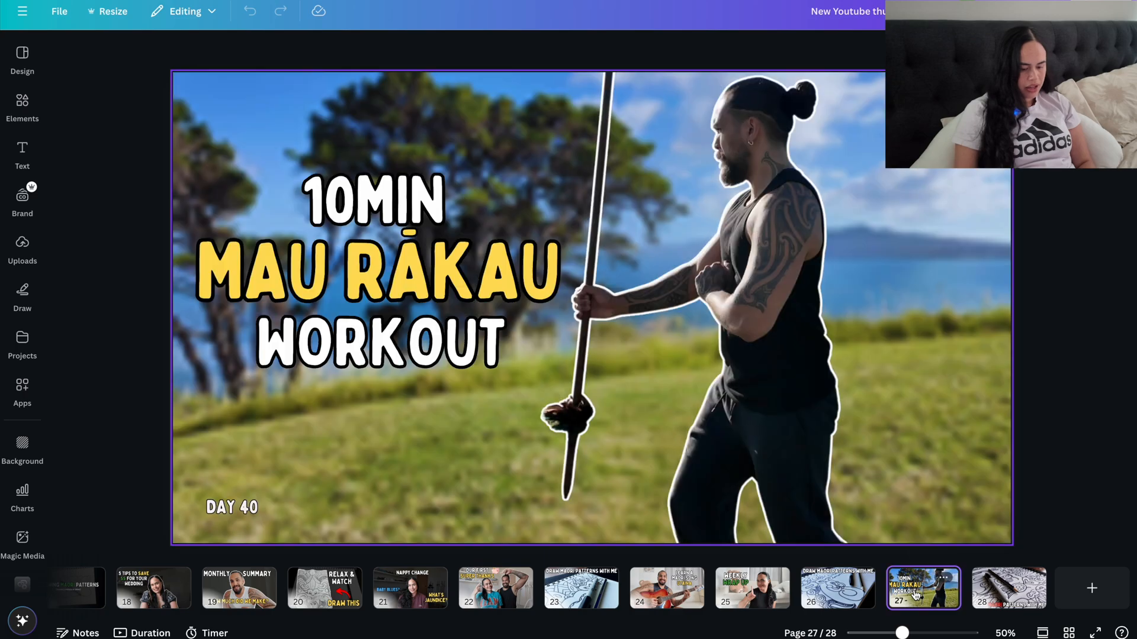
Step: Duplicate the "Weekly Wrap Up" page 25 and delete everything on the copy except the title and the "Day 38" label
{"action": "left_click", "coordinate": [752, 588]}
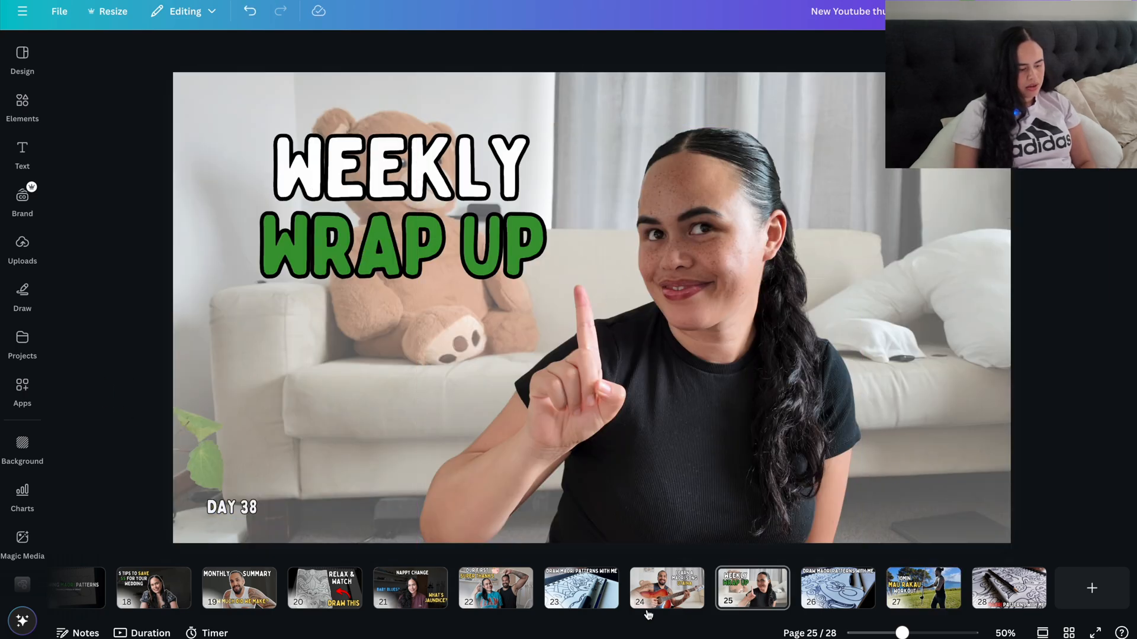
{"action": "key", "text": "ctrl+d"}
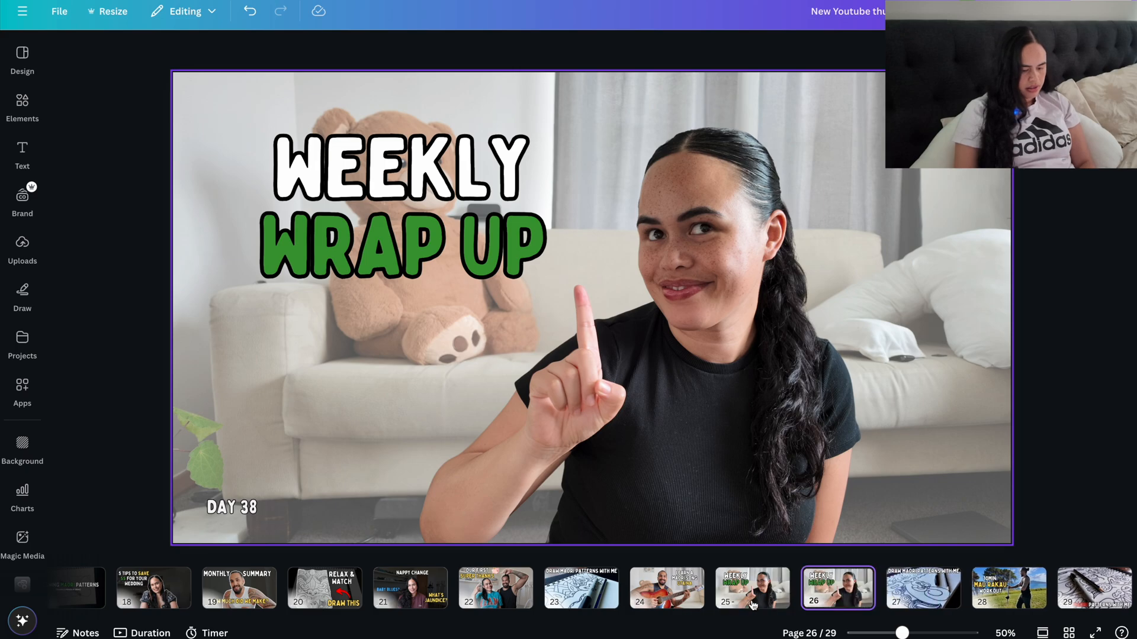
{"action": "left_click", "coordinate": [652, 334]}
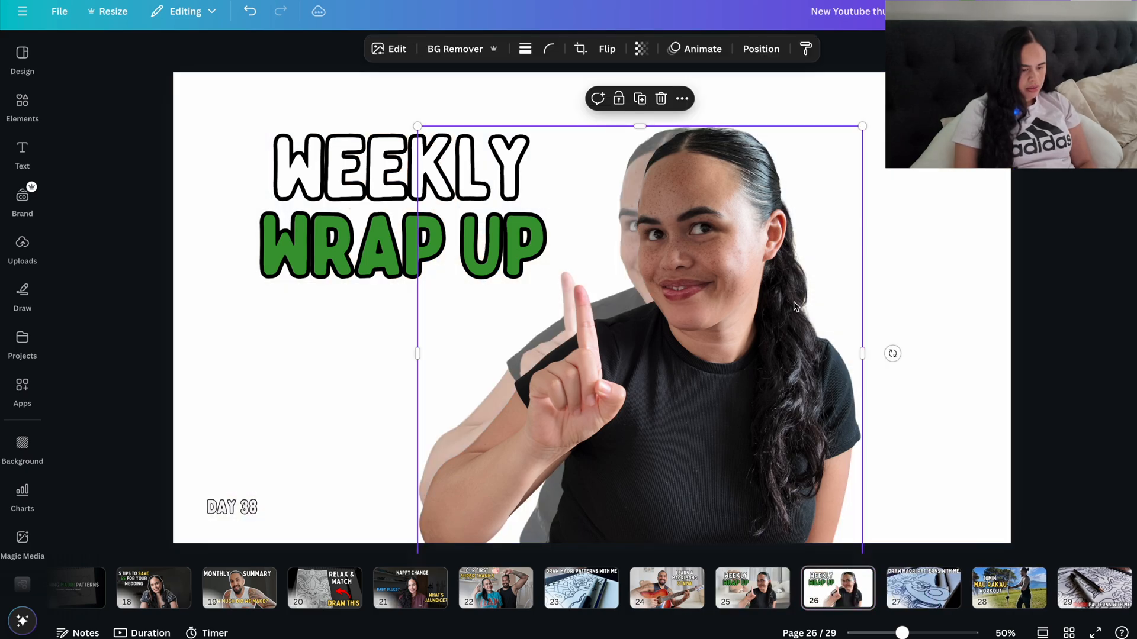
{"action": "key", "text": "Delete"}
{"action": "left_click", "coordinate": [652, 333]}
{"action": "key", "text": "Delete"}
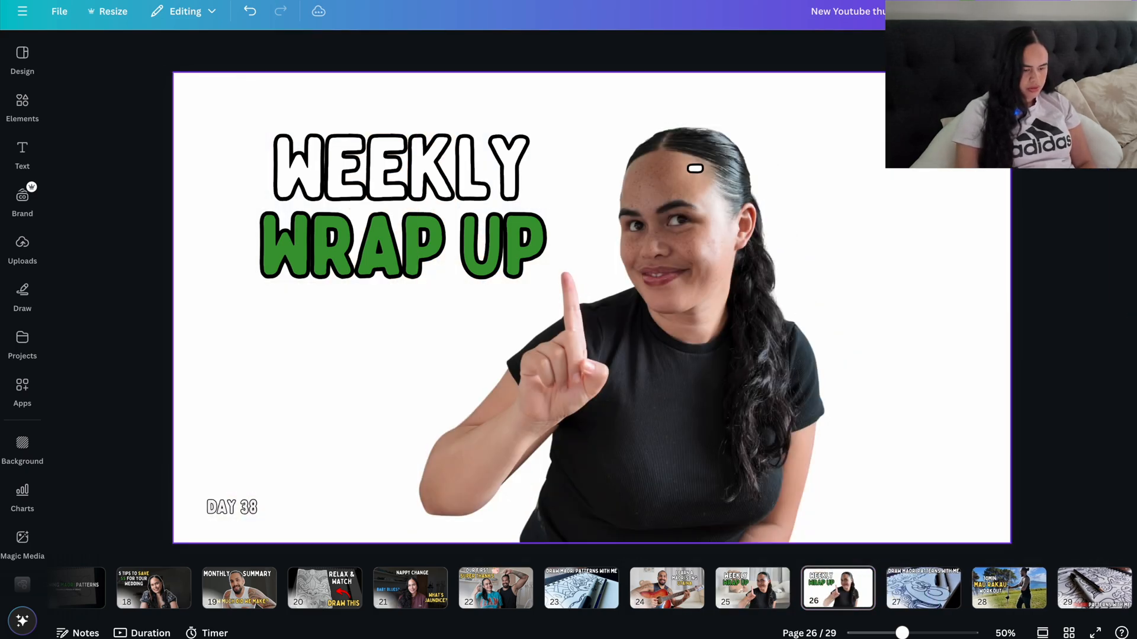
{"action": "left_click", "coordinate": [670, 286]}
{"action": "key", "text": "Delete"}
{"action": "left_click", "coordinate": [695, 170]}
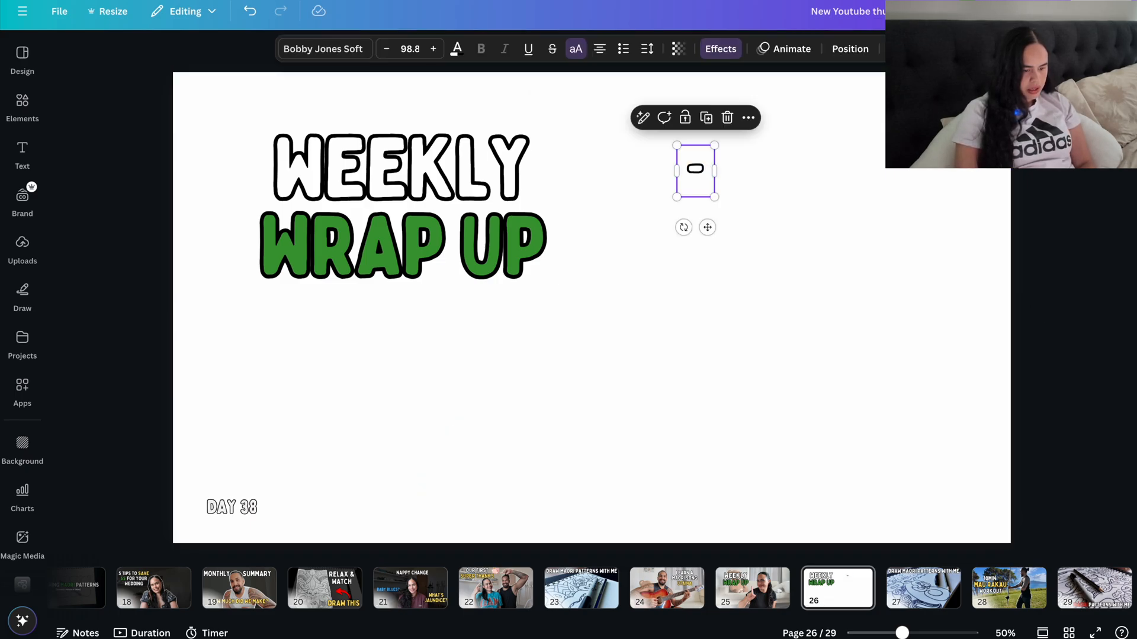
{"action": "key", "text": "Delete"}
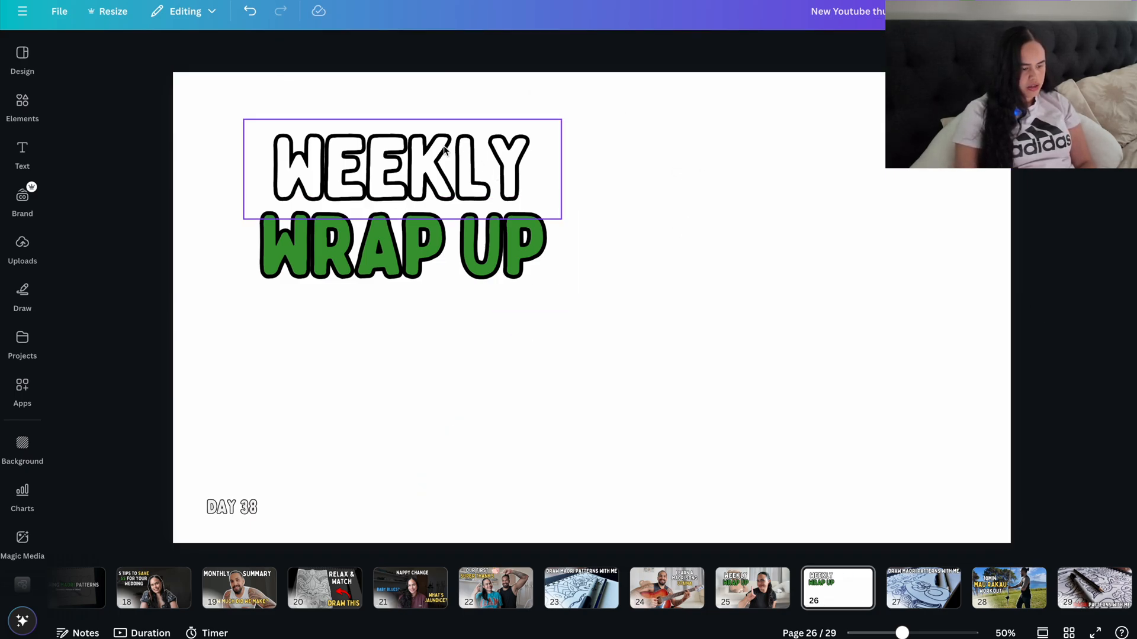
Step: Add the uploaded photo of the woman in front of the couch and teddy bear to the duplicated page 26
{"action": "left_click", "coordinate": [22, 245]}
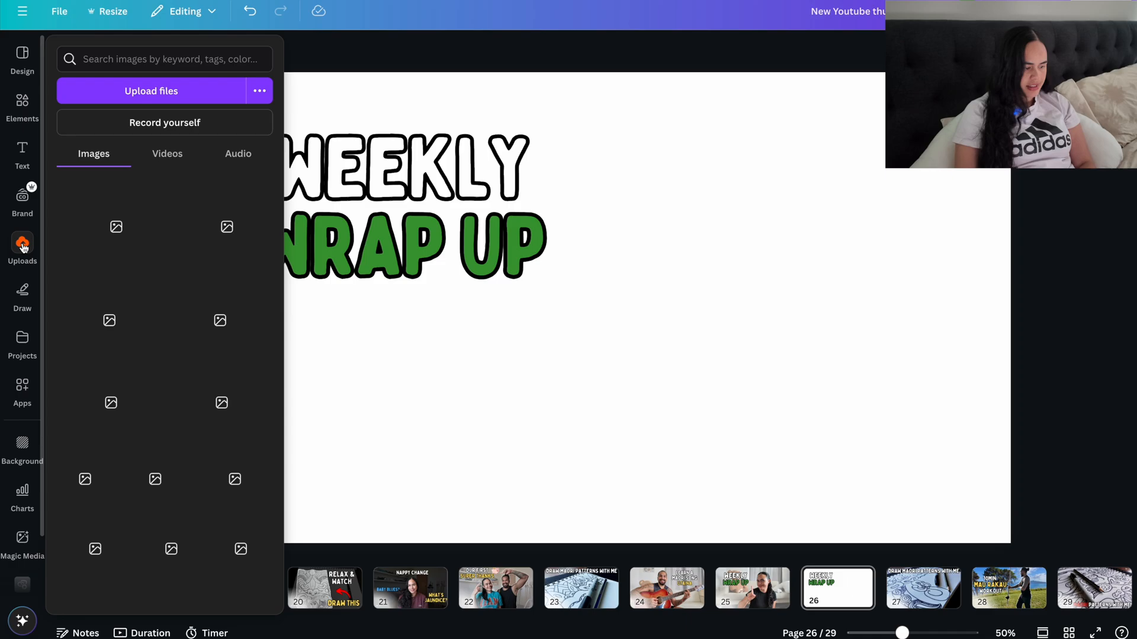
{"action": "scroll", "coordinate": [153, 277], "scroll_direction": "down", "scroll_amount": 2}
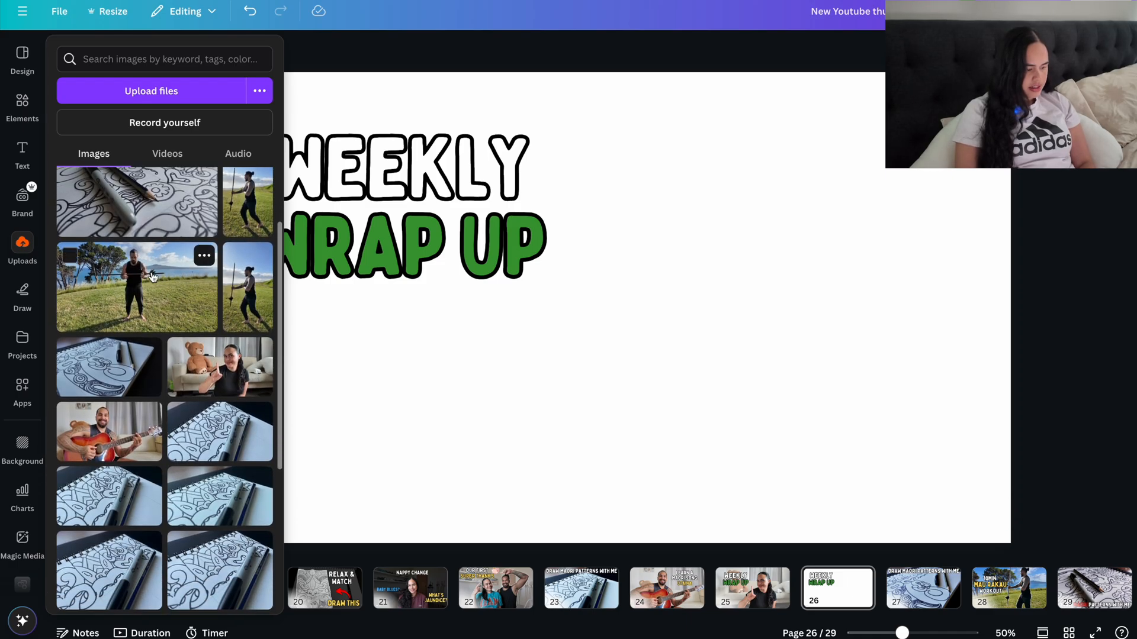
{"action": "left_click", "coordinate": [220, 381]}
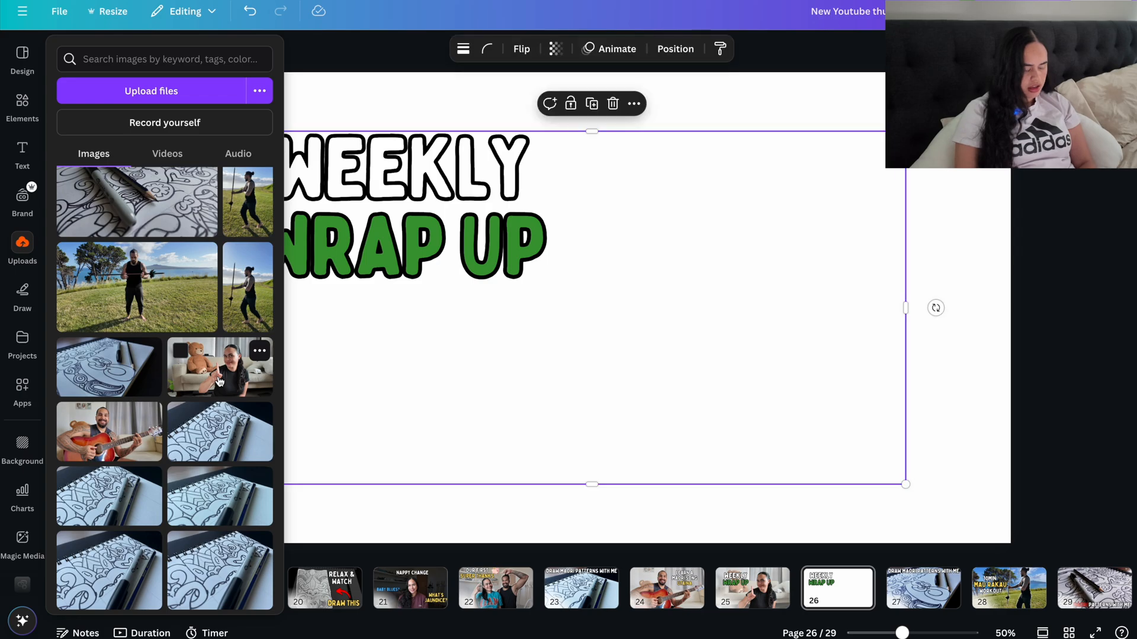
{"action": "left_click", "coordinate": [1076, 171]}
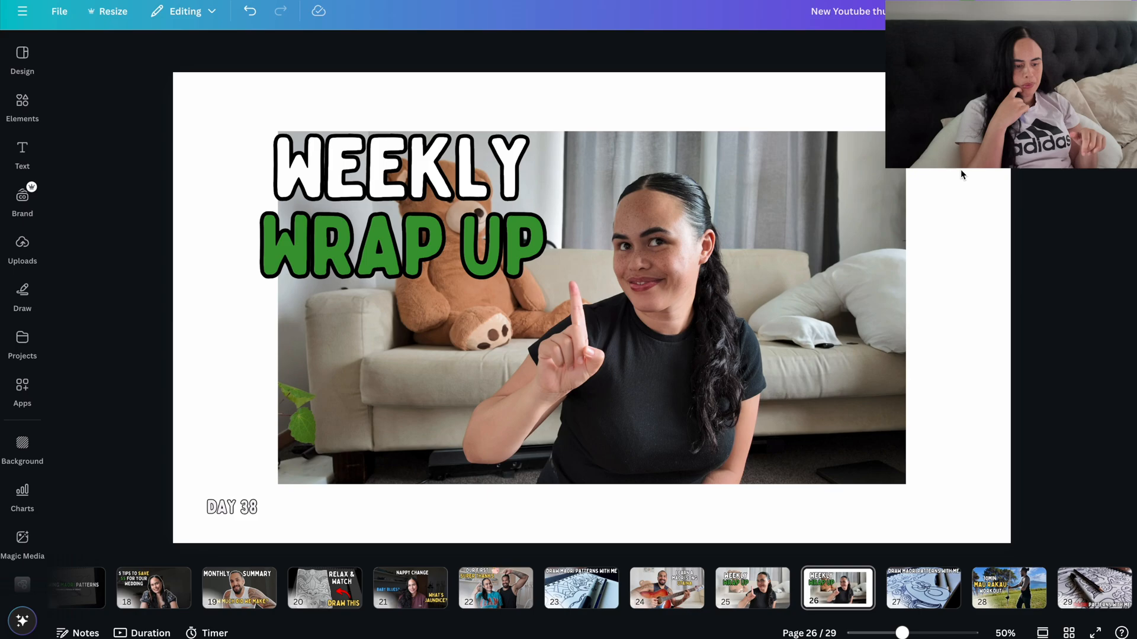
Step: Align the couch photo with the page's upper-left corner and enlarge it to fill the whole page
{"action": "left_click", "coordinate": [636, 229]}
{"action": "left_click_drag", "start_coordinate": [636, 229], "coordinate": [531, 172]}
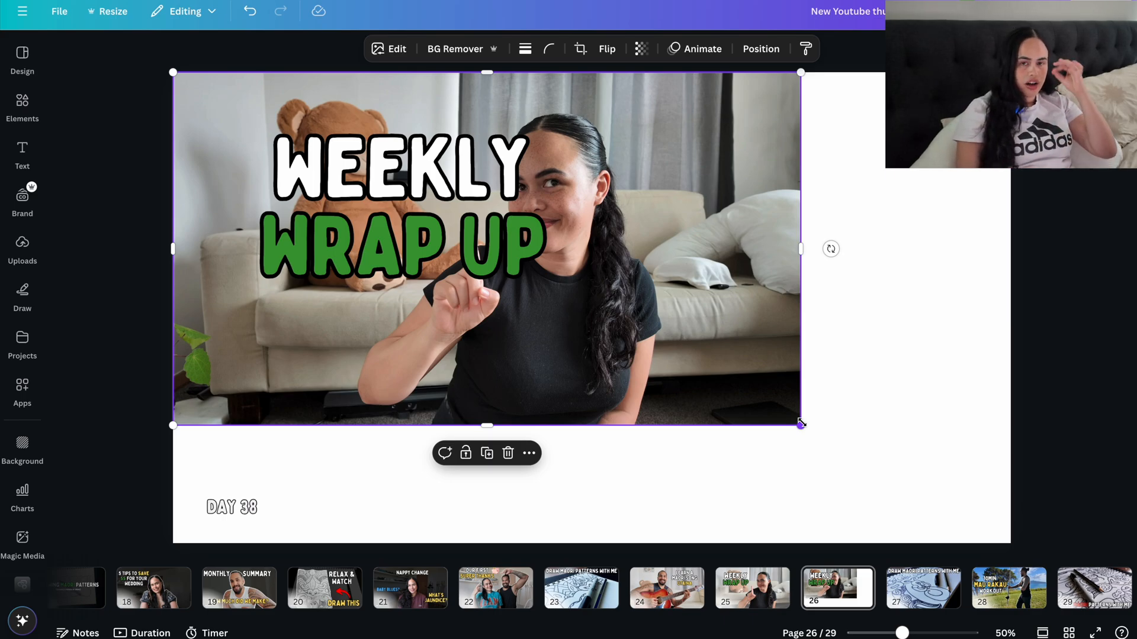
{"action": "left_click_drag", "start_coordinate": [801, 423], "coordinate": [1013, 536]}
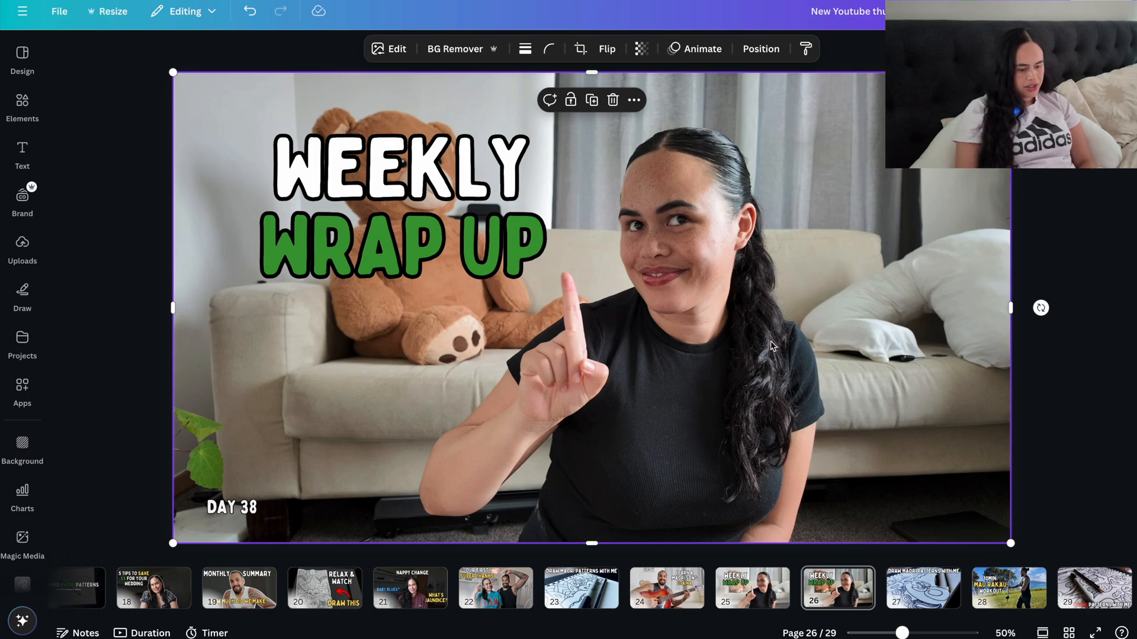
Step: Browse the image filters offered for the couch photo, from Fresco through to Capri
{"action": "left_click", "coordinate": [389, 50]}
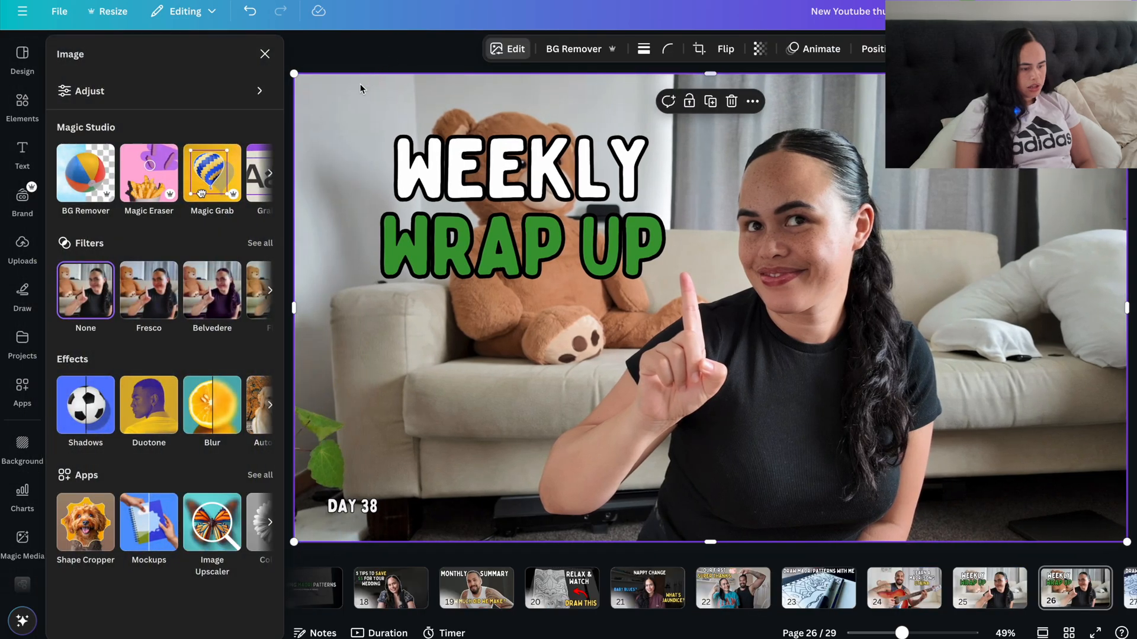
{"action": "scroll", "coordinate": [218, 292], "scroll_direction": "right", "scroll_amount": 10}
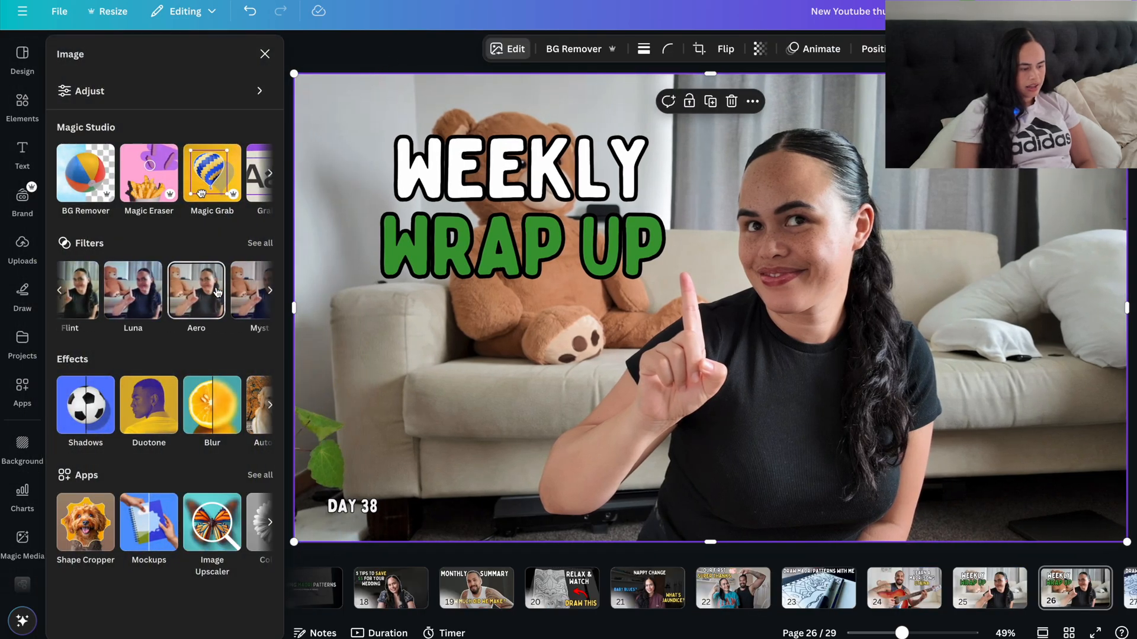
{"action": "scroll", "coordinate": [200, 301], "scroll_direction": "right", "scroll_amount": 5}
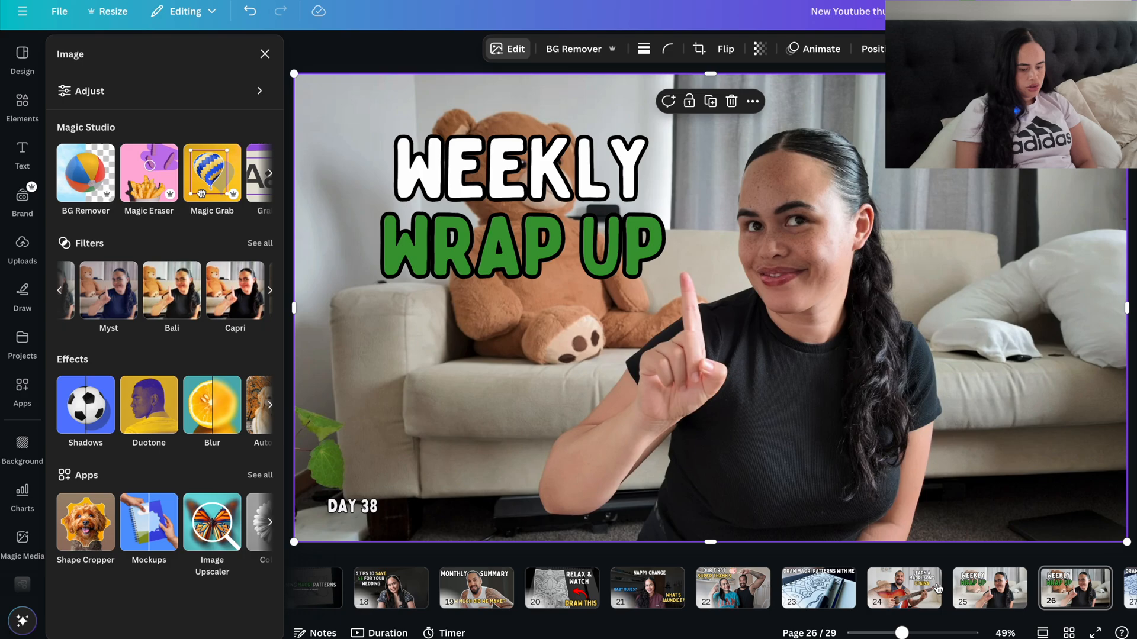
Step: Set the filter of the sketchbook photo in the "Draw Māori Patterns" thumbnail on page 23 to None
{"action": "left_click", "coordinate": [815, 602]}
{"action": "left_click", "coordinate": [528, 285]}
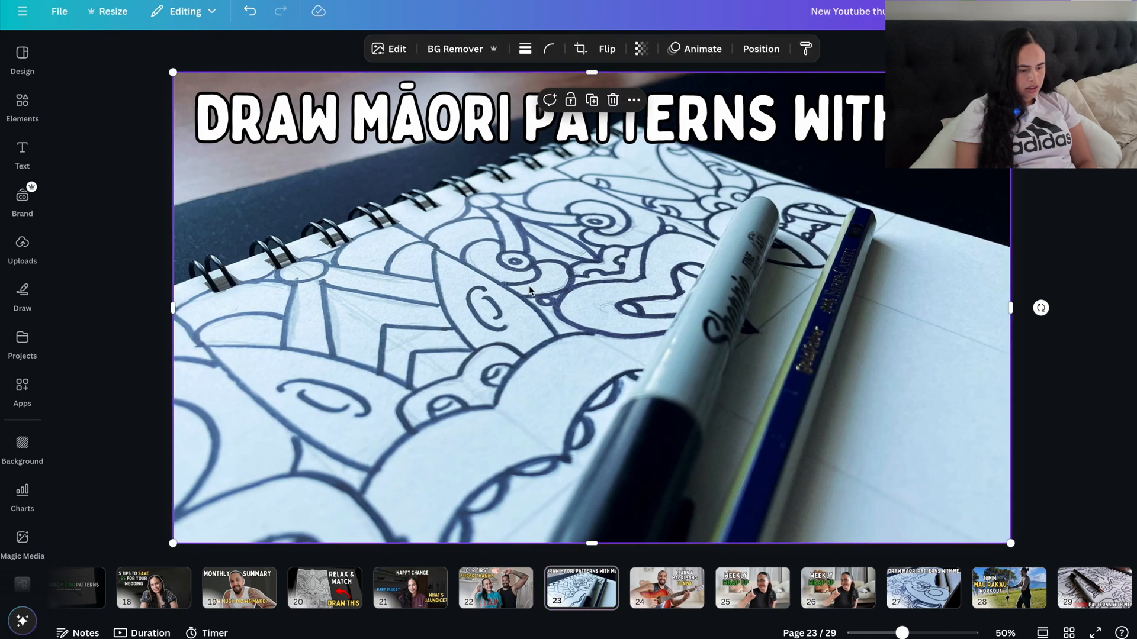
{"action": "left_click", "coordinate": [396, 51]}
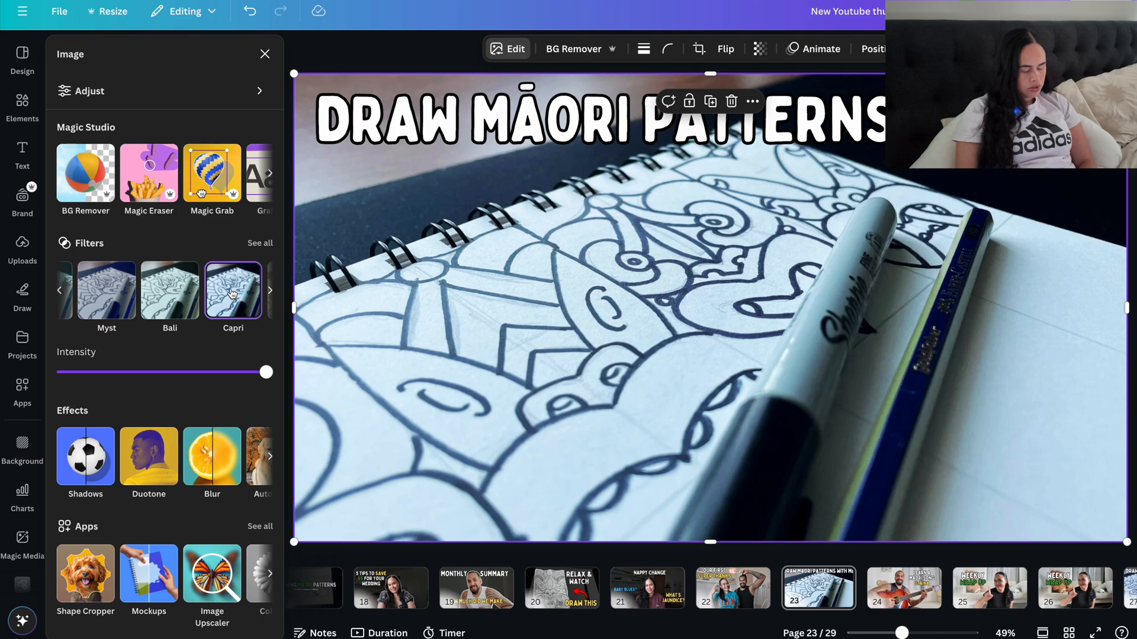
{"action": "scroll", "coordinate": [178, 293], "scroll_direction": "left", "scroll_amount": 5}
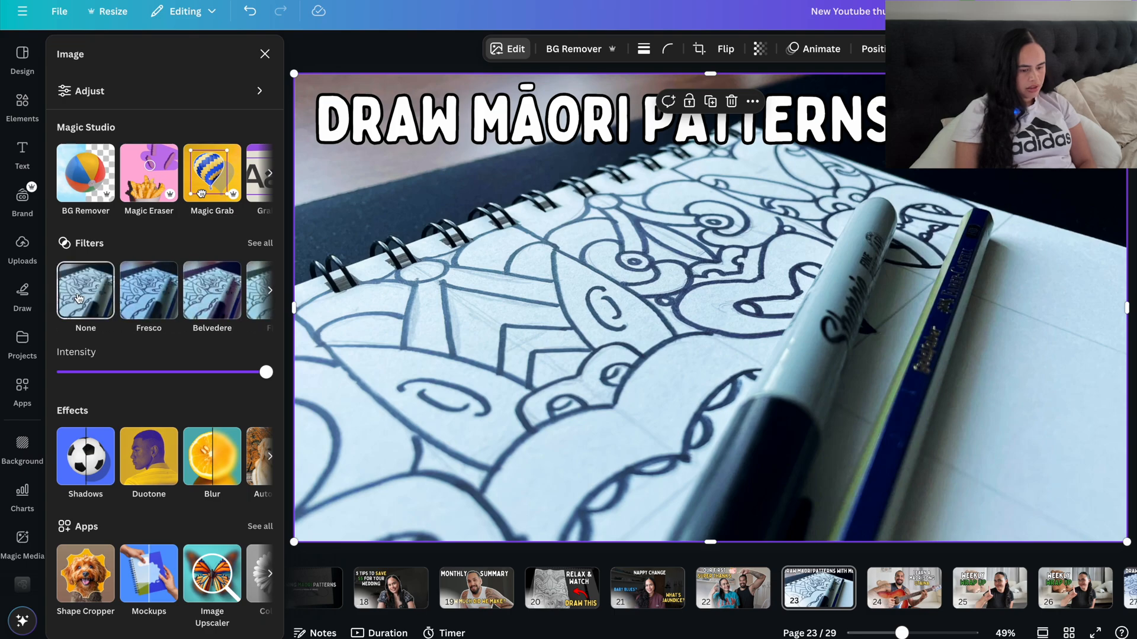
{"action": "left_click", "coordinate": [79, 297]}
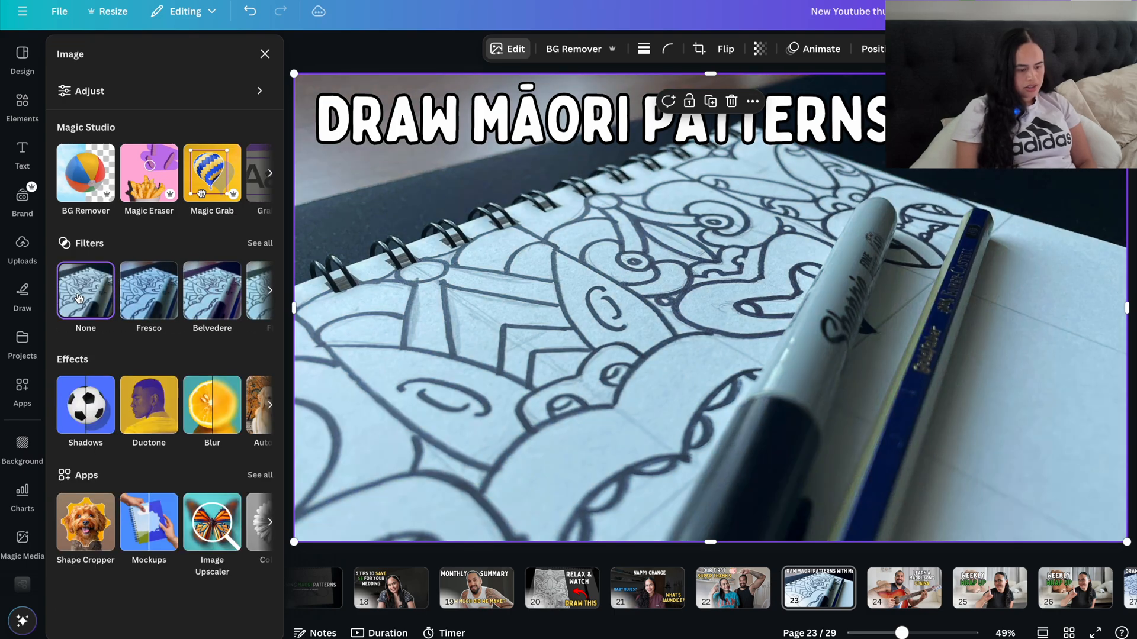
Step: Apply the Capri filter to the sketchbook photo on page 23 again
{"action": "scroll", "coordinate": [172, 305], "scroll_direction": "right", "scroll_amount": 5}
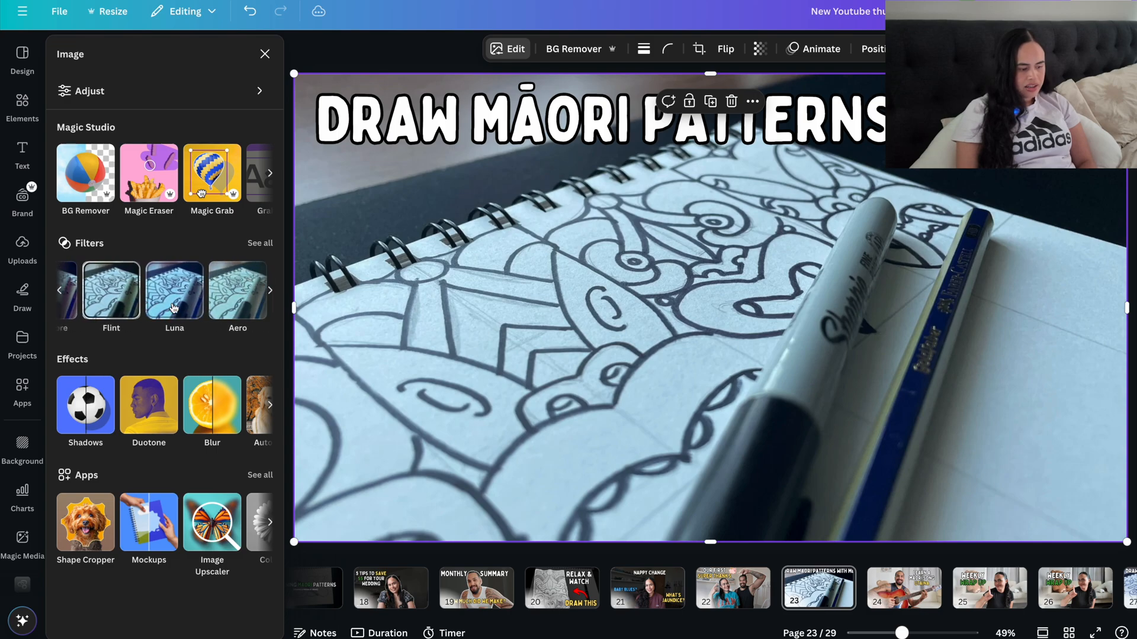
{"action": "scroll", "coordinate": [173, 308], "scroll_direction": "right", "scroll_amount": 5}
{"action": "left_click", "coordinate": [265, 54]}
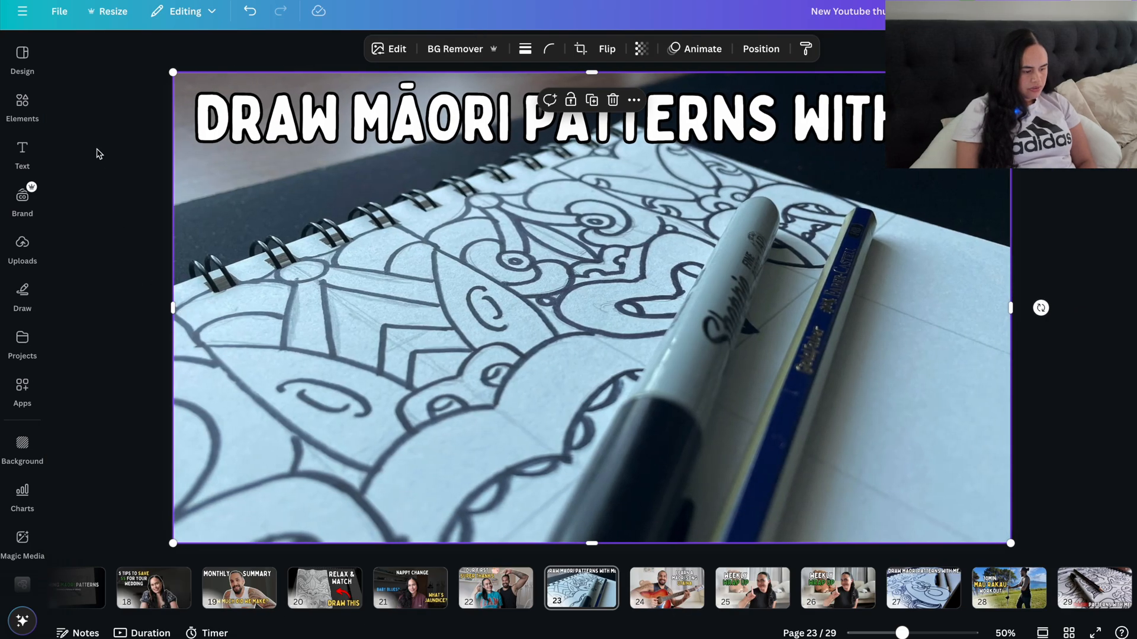
{"action": "left_click", "coordinate": [389, 48]}
{"action": "scroll", "coordinate": [241, 317], "scroll_direction": "right", "scroll_amount": 2}
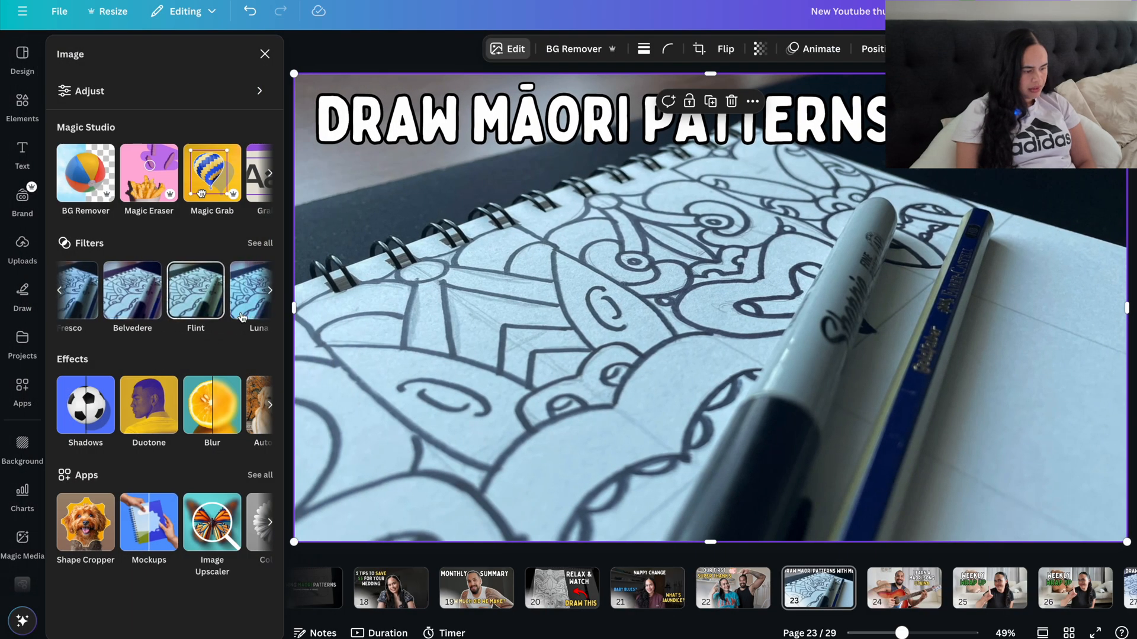
{"action": "scroll", "coordinate": [242, 318], "scroll_direction": "right", "scroll_amount": 4}
{"action": "left_click", "coordinate": [210, 290]}
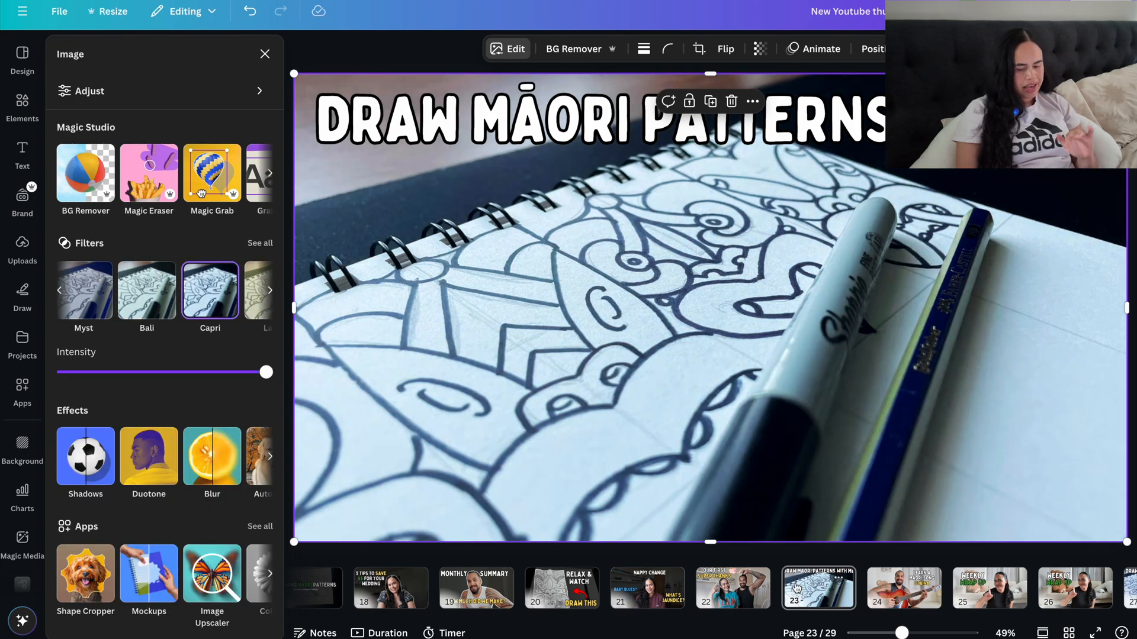
Step: Return to the couch photo on page 26 and separate the woman from its background with Magic Grab
{"action": "scroll", "coordinate": [797, 588], "scroll_direction": "right", "scroll_amount": 3}
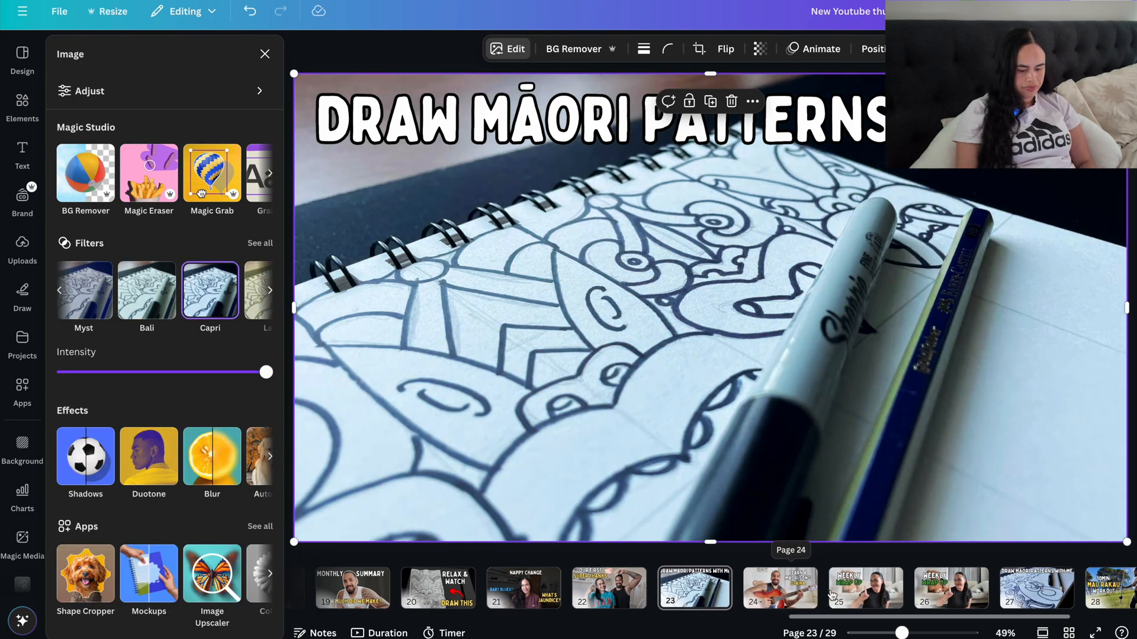
{"action": "left_click", "coordinate": [817, 588]}
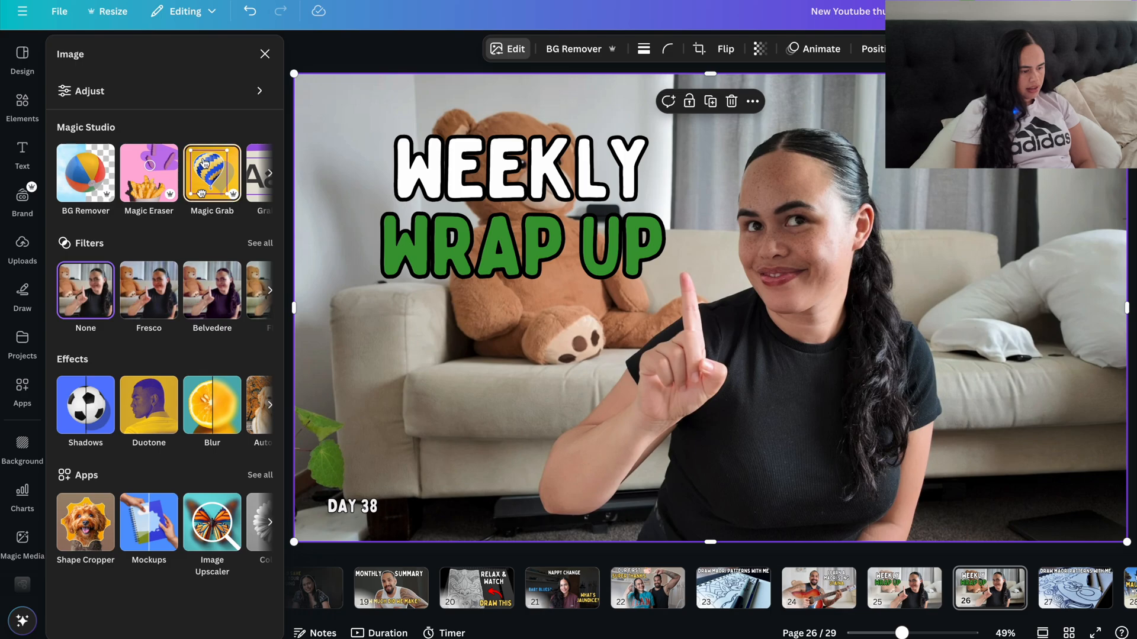
{"action": "scroll", "coordinate": [194, 171], "scroll_direction": "right", "scroll_amount": 1}
{"action": "left_click", "coordinate": [194, 171]}
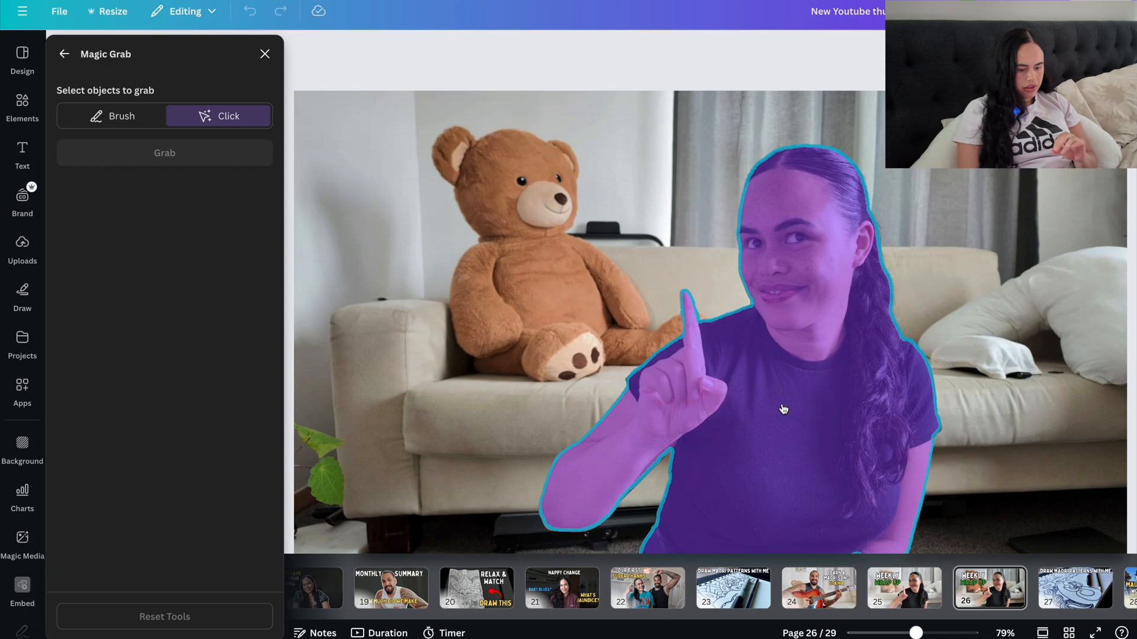
{"action": "left_click", "coordinate": [807, 336]}
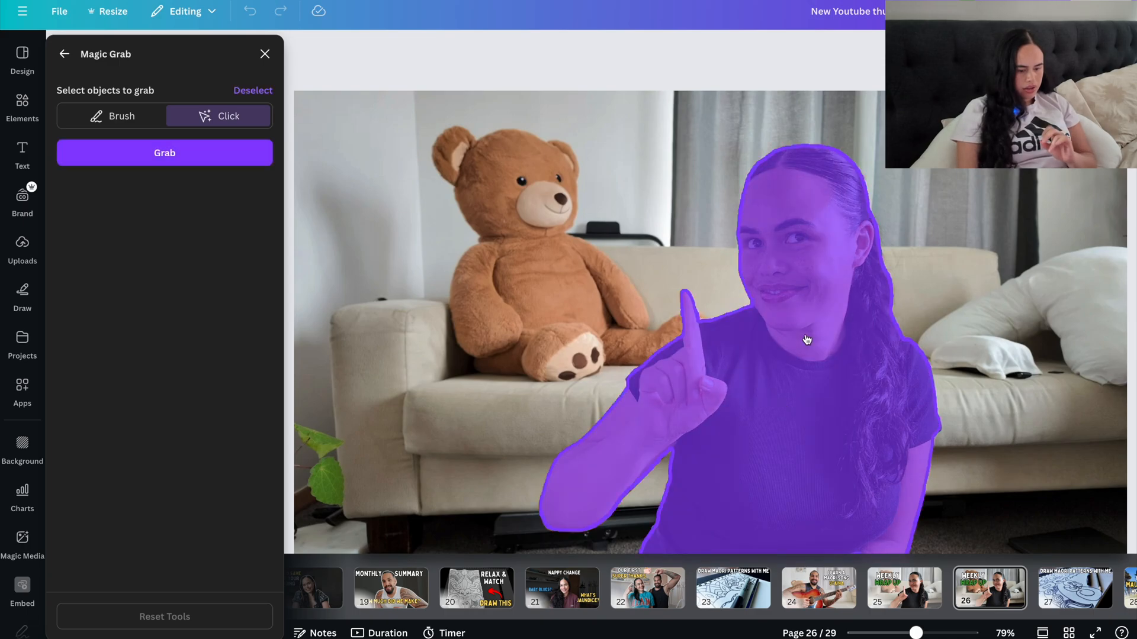
{"action": "left_click", "coordinate": [218, 158]}
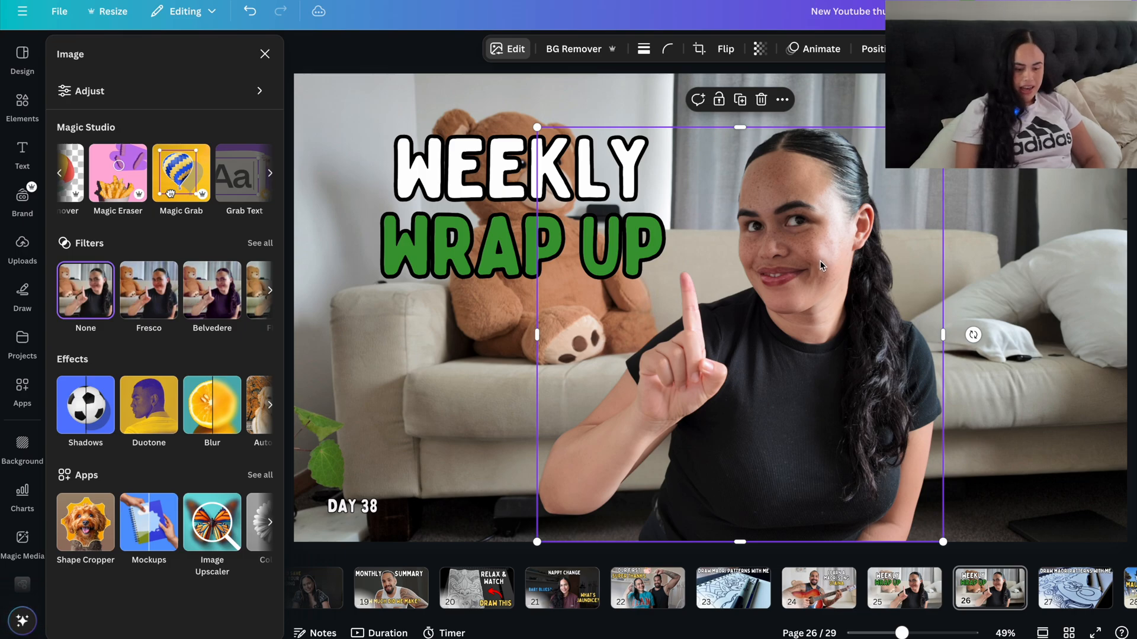
Step: Try shifting the cut-out woman slightly toward the title text, and undo the move
{"action": "mouse_move", "coordinate": [803, 236]}
{"action": "left_mouse_down"}
{"action": "mouse_move", "coordinate": [592, 278]}
{"action": "mouse_move", "coordinate": [553, 146]}
{"action": "mouse_move", "coordinate": [710, 125]}
{"action": "mouse_move", "coordinate": [978, 213]}
{"action": "mouse_move", "coordinate": [923, 280]}
{"action": "mouse_move", "coordinate": [741, 291]}
{"action": "mouse_move", "coordinate": [492, 239]}
{"action": "mouse_move", "coordinate": [635, 213]}
{"action": "mouse_move", "coordinate": [785, 239]}
{"action": "left_mouse_up"}
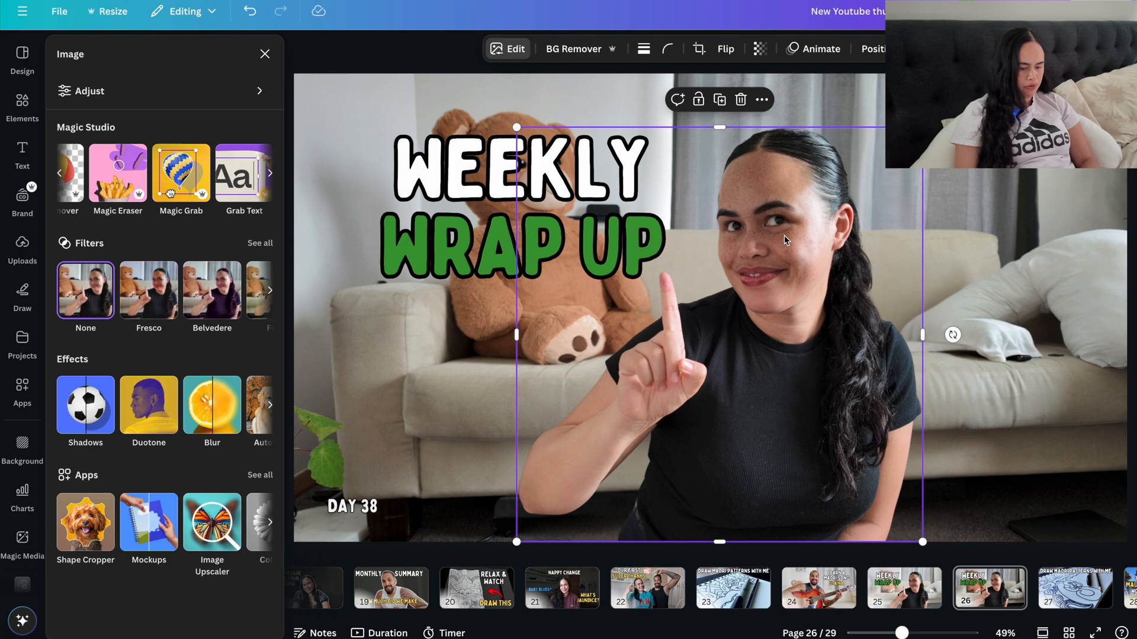
{"action": "key", "text": "ctrl+z"}
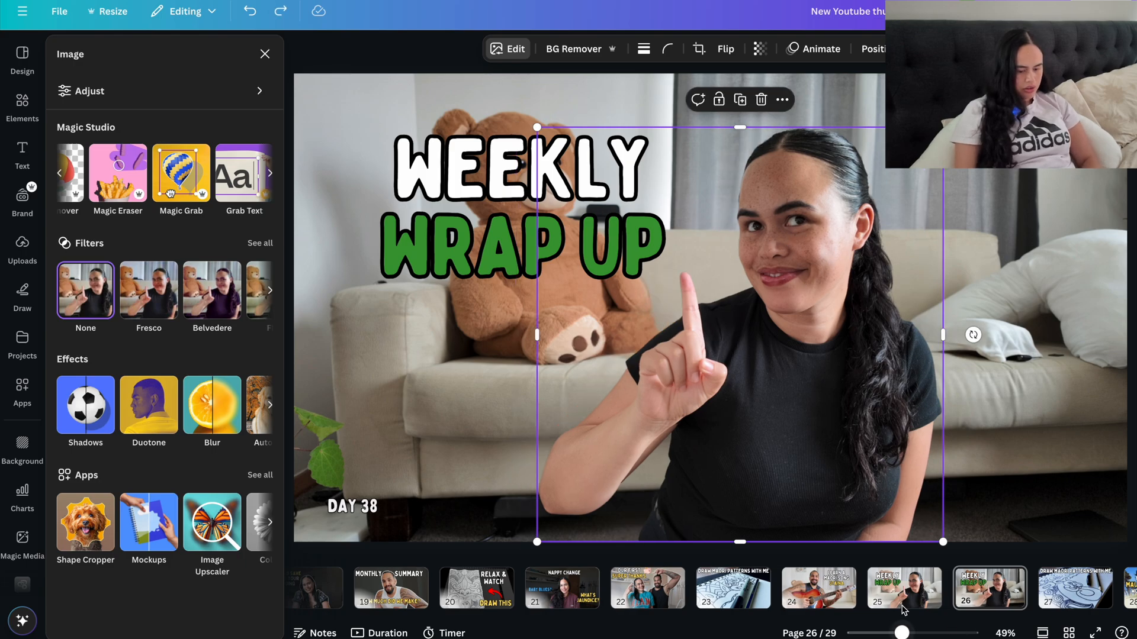
Step: Copy the semi-transparent white overlay from the "Learn a Māori Song" thumbnail on page 24 onto page 26
{"action": "left_click", "coordinate": [797, 583]}
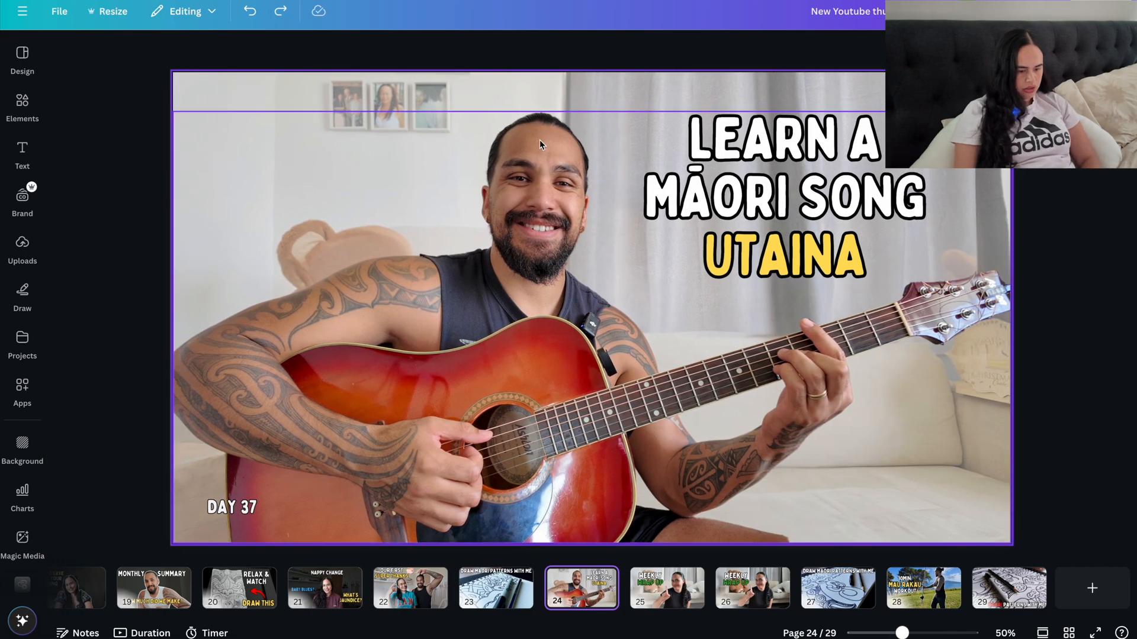
{"action": "left_click", "coordinate": [357, 90]}
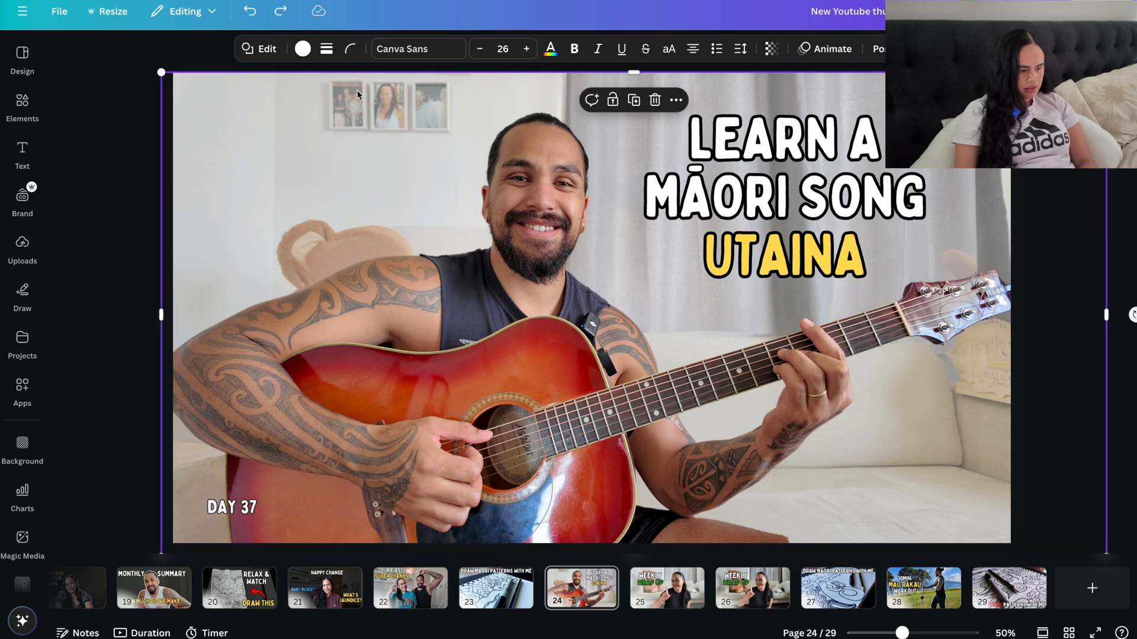
{"action": "left_click", "coordinate": [761, 604]}
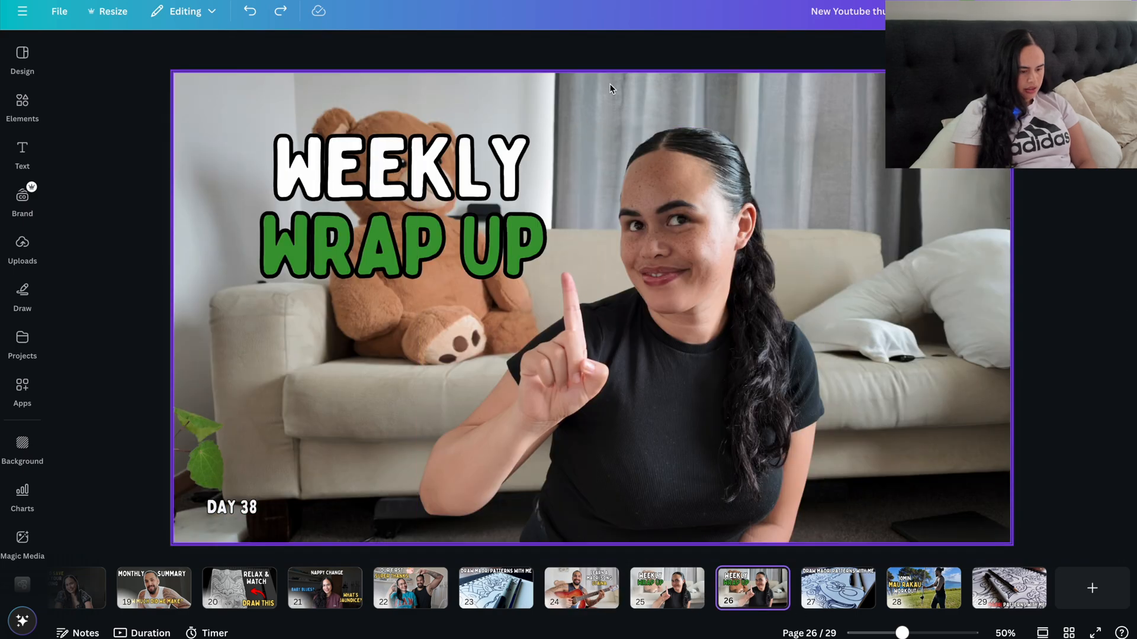
{"action": "left_click", "coordinate": [614, 107]}
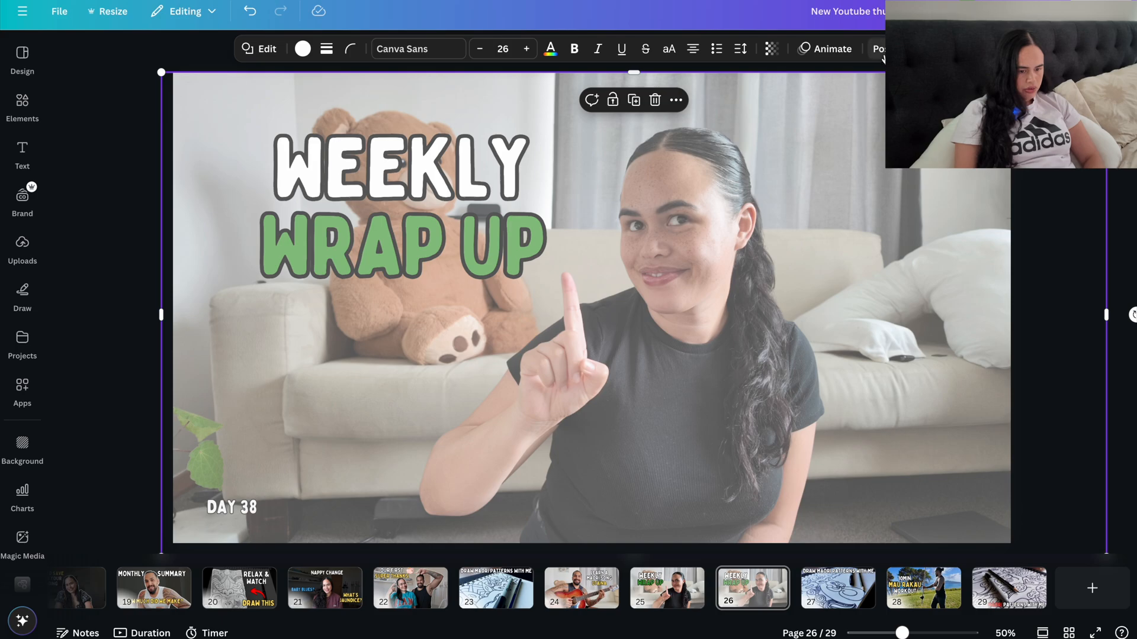
Step: Send the white overlay on page 26 backward so that it sits behind the cut-out woman
{"action": "left_click", "coordinate": [881, 53]}
{"action": "left_click", "coordinate": [190, 124]}
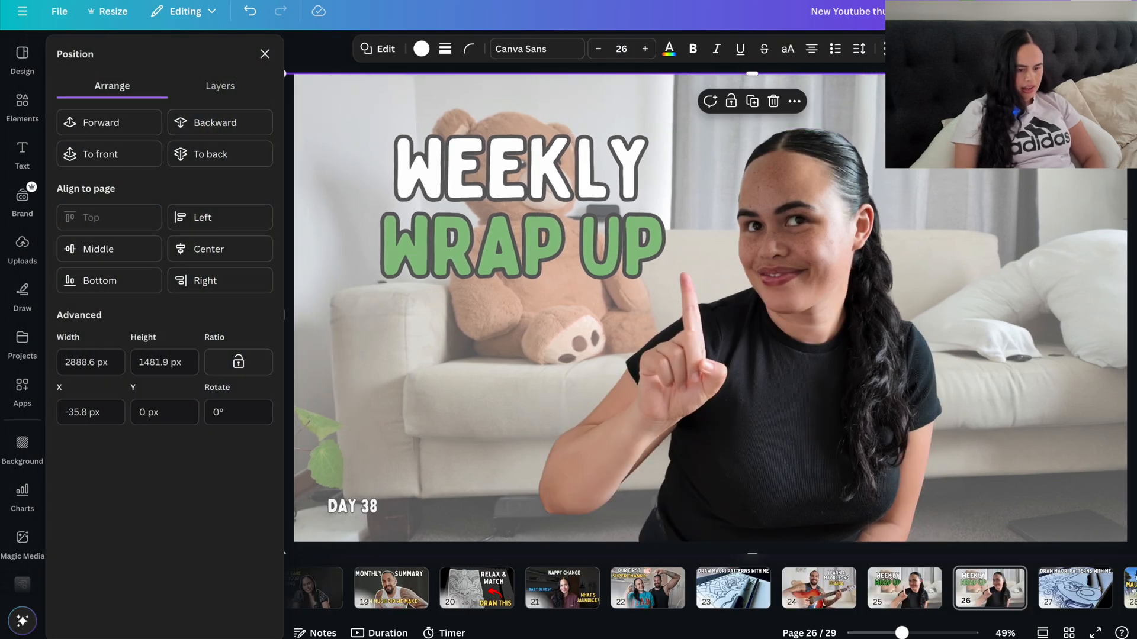
{"action": "left_click", "coordinate": [1007, 50]}
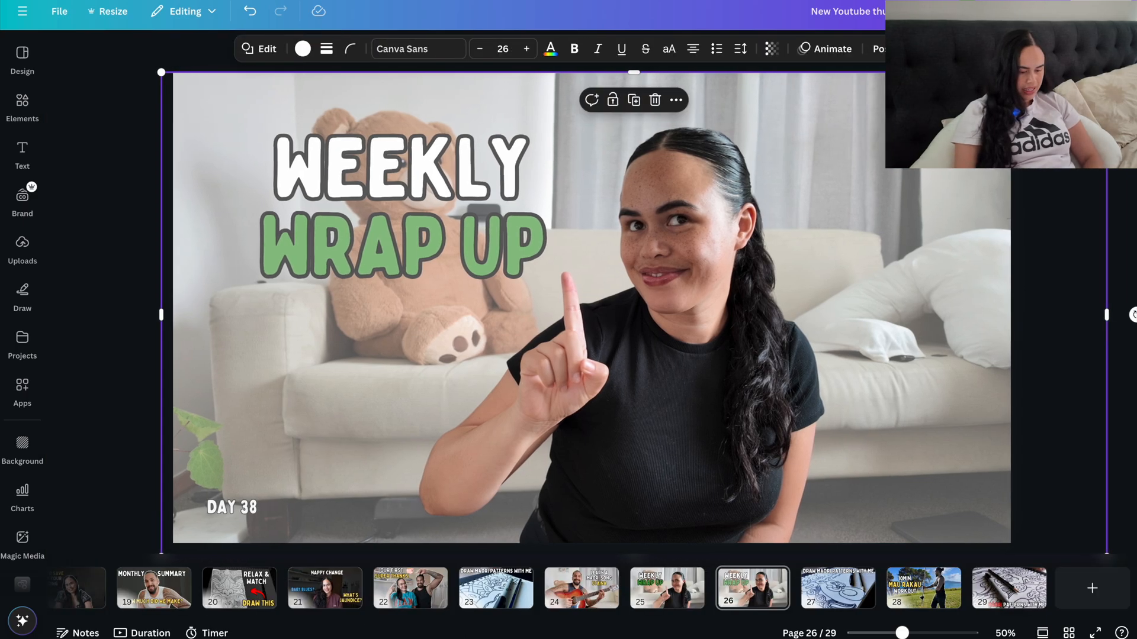
Step: Select the pasted white overlay and delete it from page 26
{"action": "left_click", "coordinate": [1006, 53]}
{"action": "left_click", "coordinate": [943, 276]}
{"action": "left_click_drag", "start_coordinate": [943, 278], "coordinate": [884, 297]}
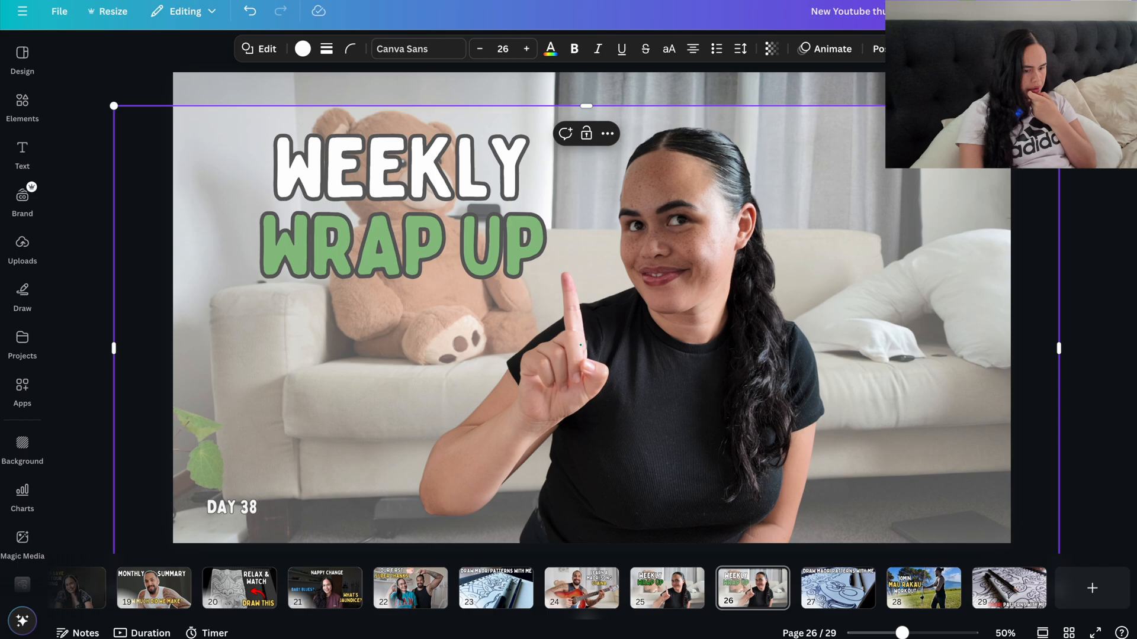
{"action": "key", "text": "Delete"}
Step: Search the elements for "square" and place the Square shape in the page's upper-left corner
{"action": "mouse_move", "coordinate": [27, 97]}
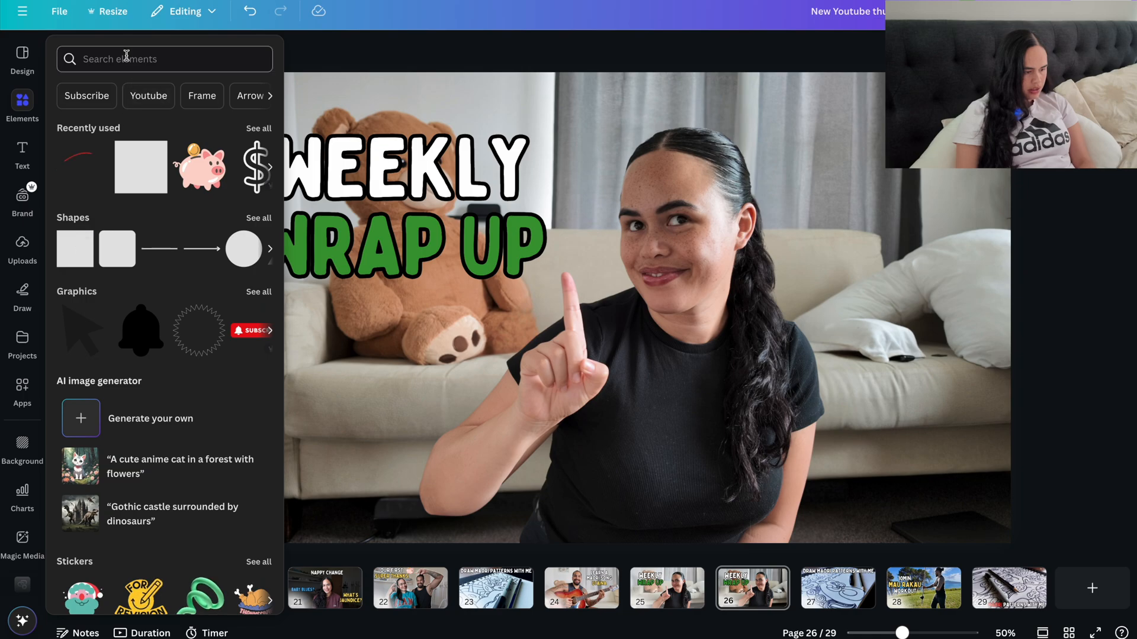
{"action": "left_click", "coordinate": [127, 58]}
{"action": "type", "text": "square"}
{"action": "key", "text": "Return"}
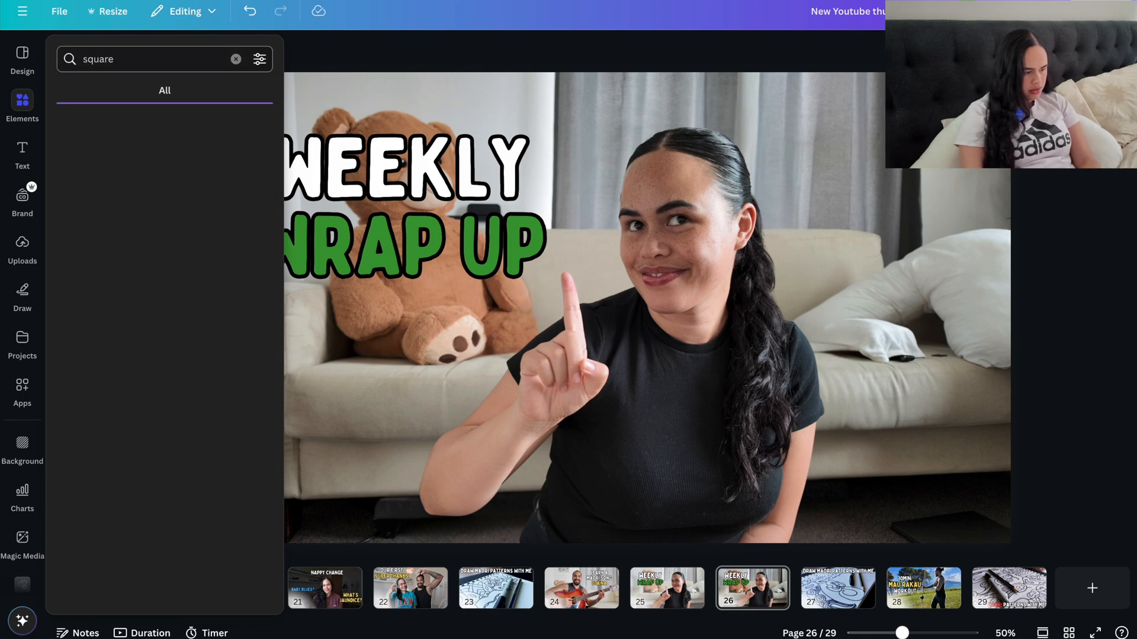
{"action": "left_click", "coordinate": [83, 185]}
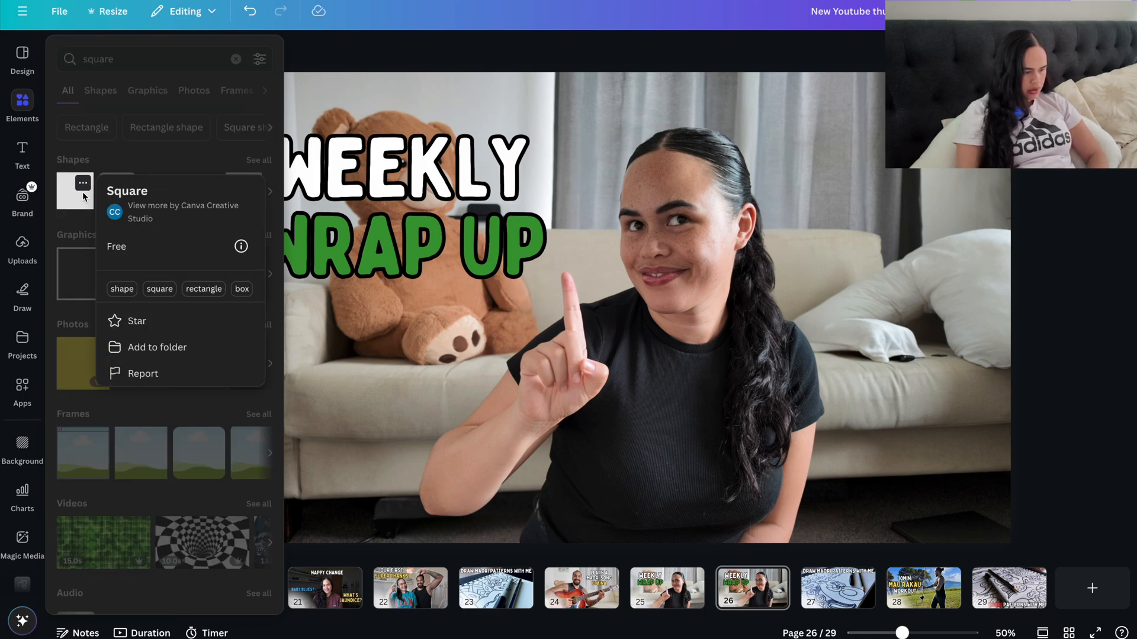
{"action": "left_click_drag", "start_coordinate": [83, 196], "coordinate": [266, 127]}
Step: Enlarge the brown square to about 2686 × 1467 px so that it covers the whole page
{"action": "left_click", "coordinate": [316, 222]}
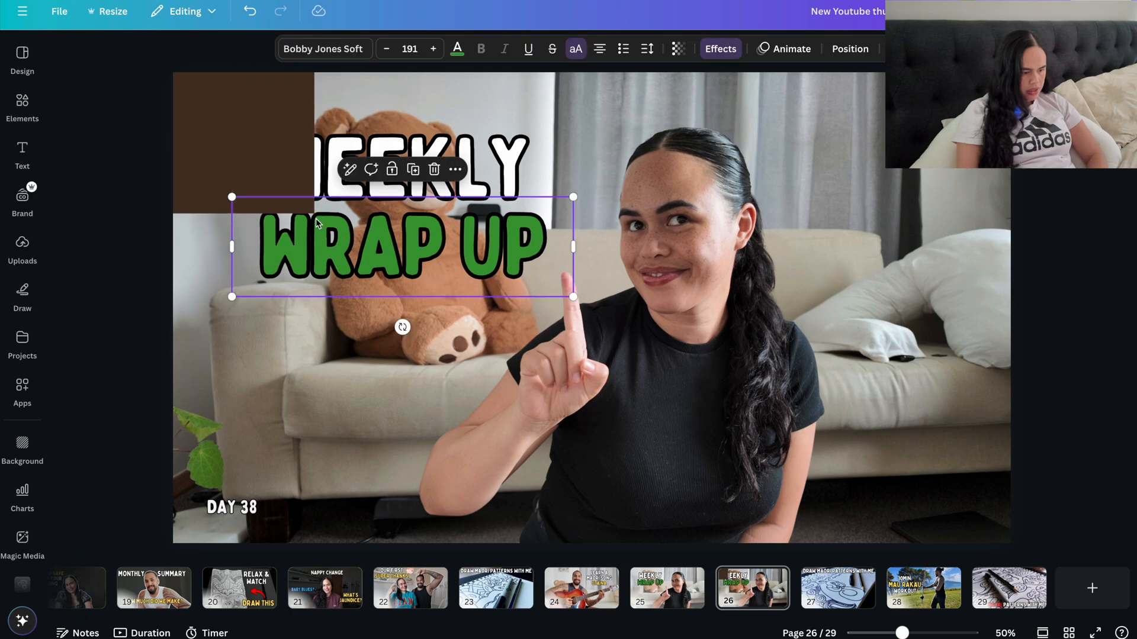
{"action": "left_click", "coordinate": [267, 134]}
{"action": "left_click_drag", "start_coordinate": [313, 212], "coordinate": [1050, 550]}
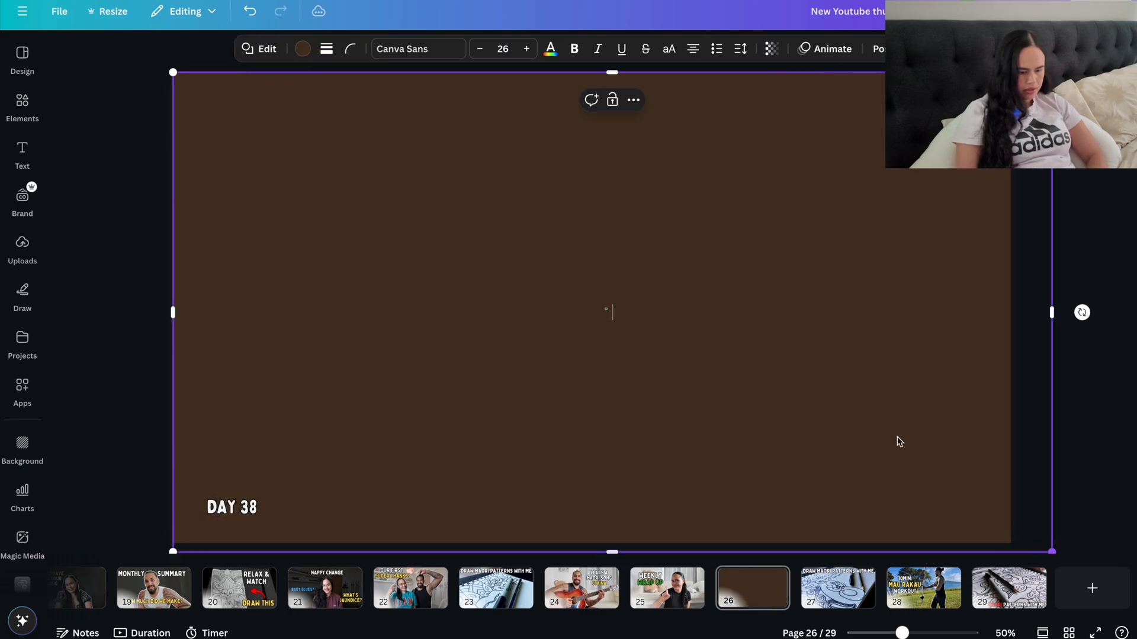
Step: Try black and the document's orange as the fill colour of the full-page shape
{"action": "left_click", "coordinate": [302, 49]}
{"action": "left_click", "coordinate": [155, 158]}
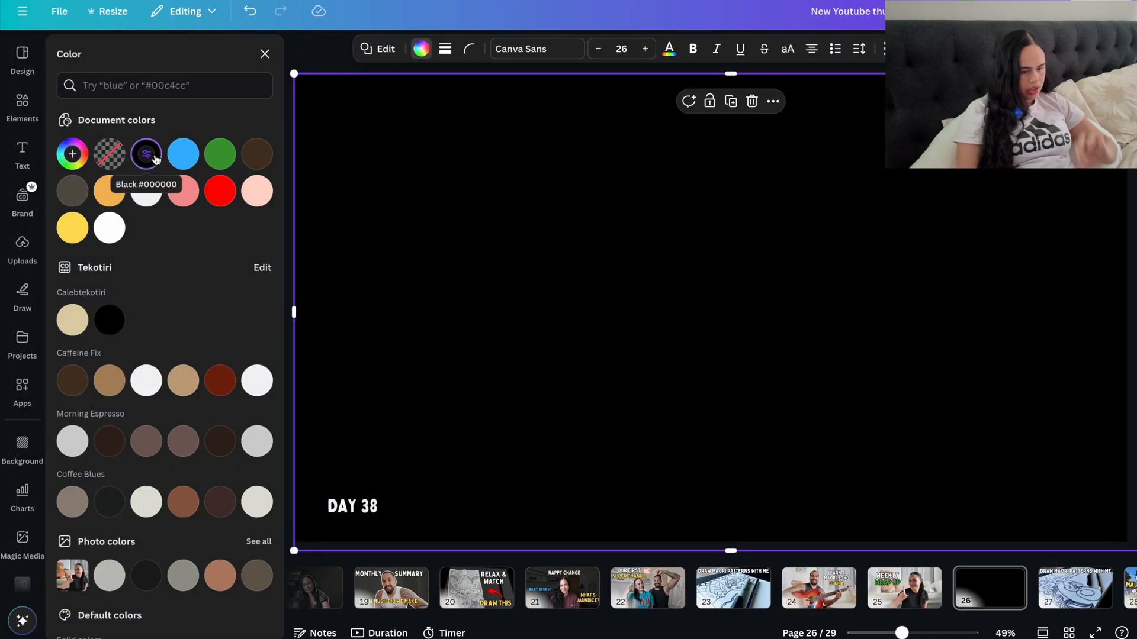
{"action": "left_click", "coordinate": [109, 193]}
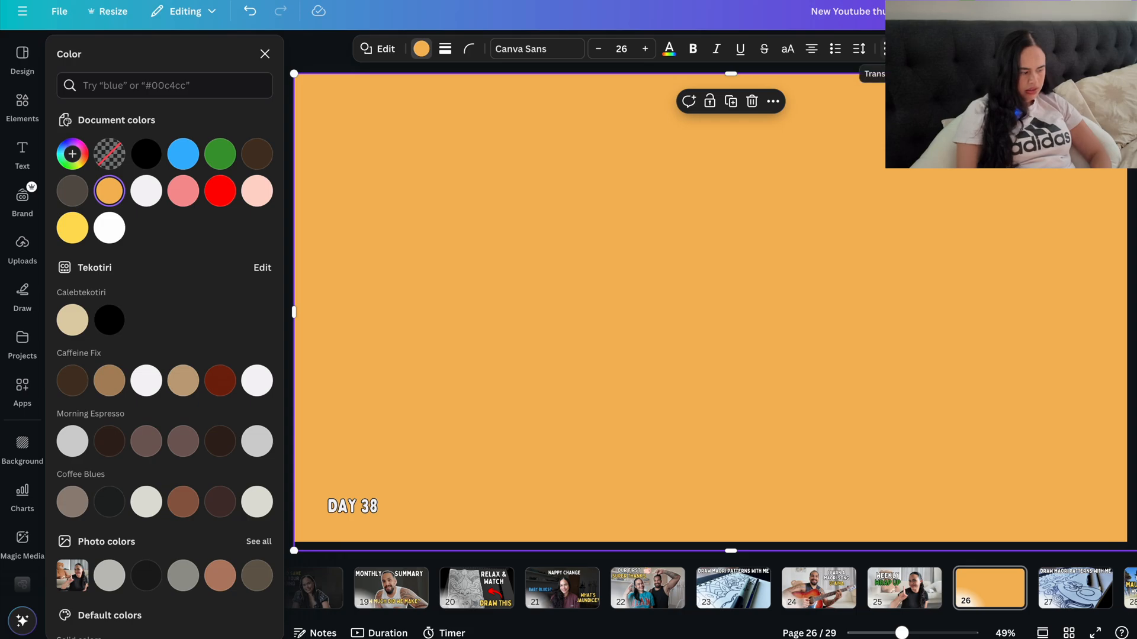
Step: Make the full-page shape semi-transparent and set its fill colour to black #000000
{"action": "left_click", "coordinate": [900, 48]}
{"action": "left_click_drag", "start_coordinate": [899, 104], "coordinate": [857, 124]}
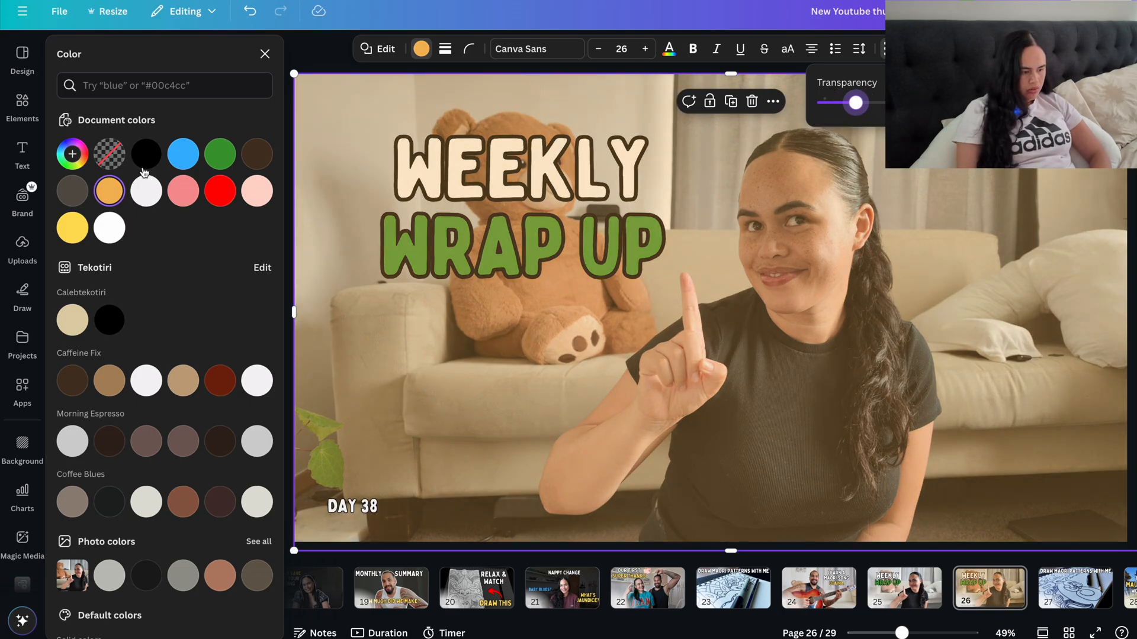
{"action": "left_click", "coordinate": [147, 154]}
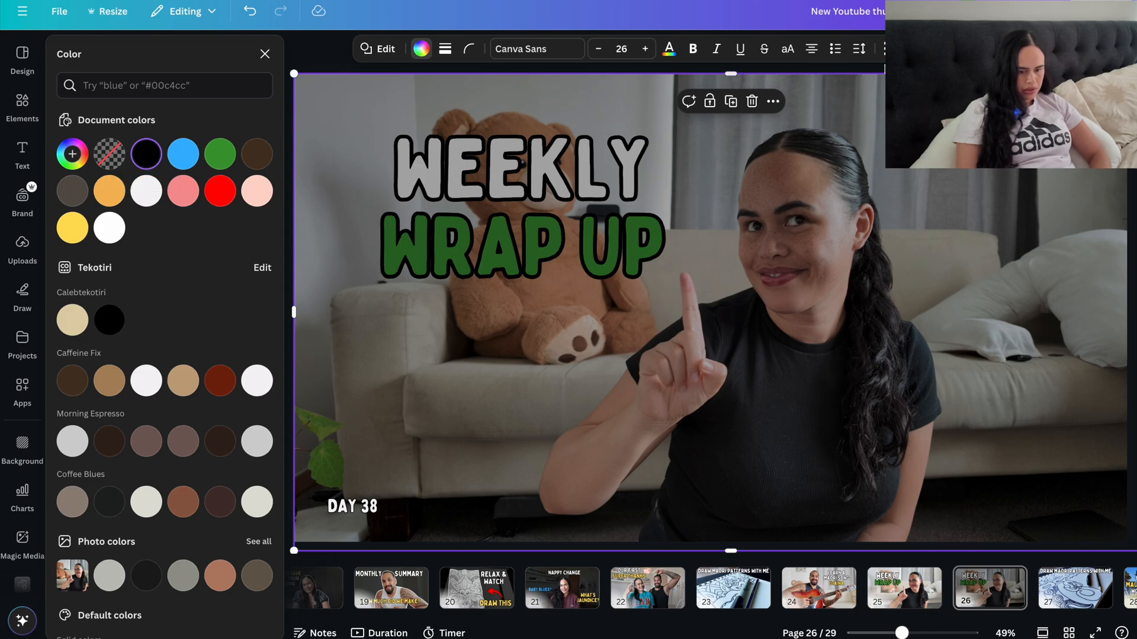
Step: Fine-tune the black overlay's transparency so that it moderately darkens the couch photo
{"action": "left_click", "coordinate": [891, 48]}
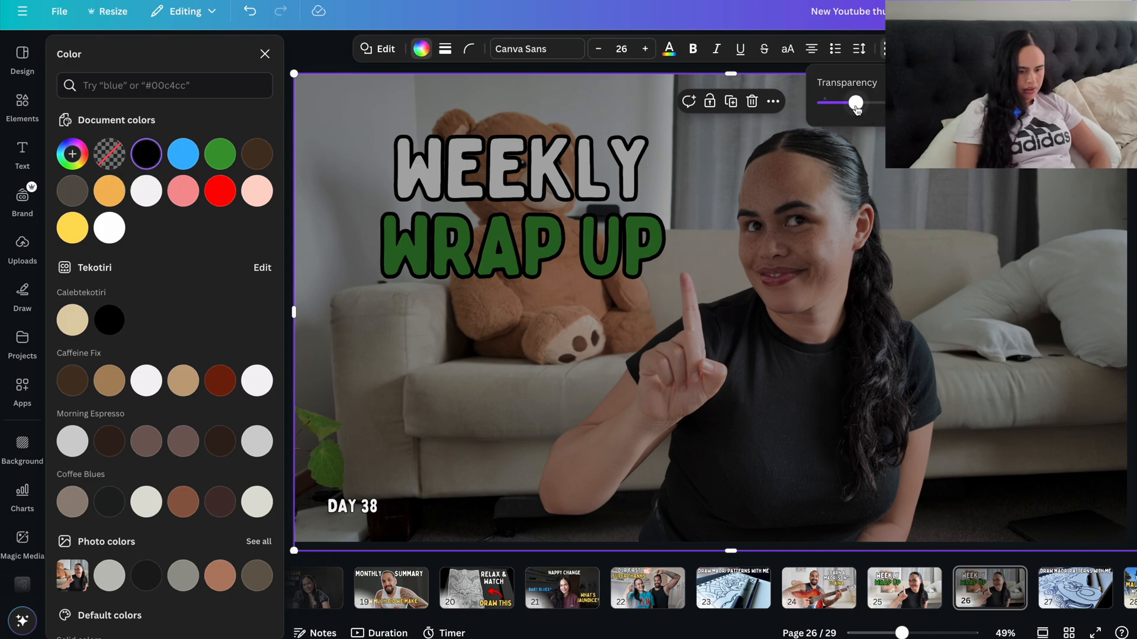
{"action": "left_click_drag", "start_coordinate": [856, 106], "coordinate": [861, 110]}
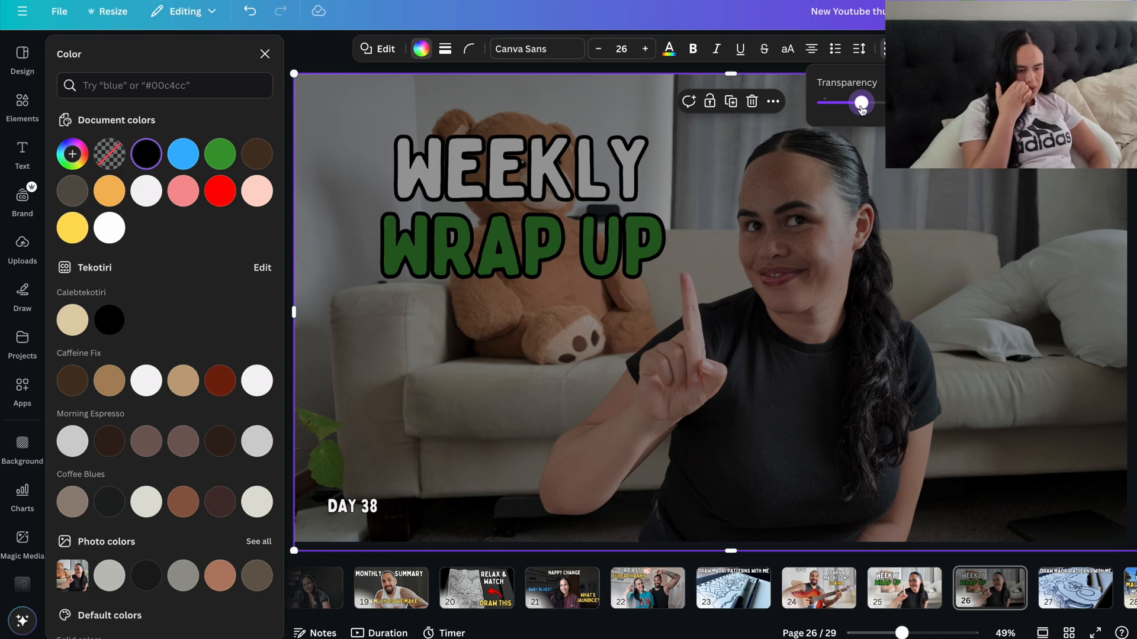
{"action": "left_click_drag", "start_coordinate": [862, 110], "coordinate": [857, 106]}
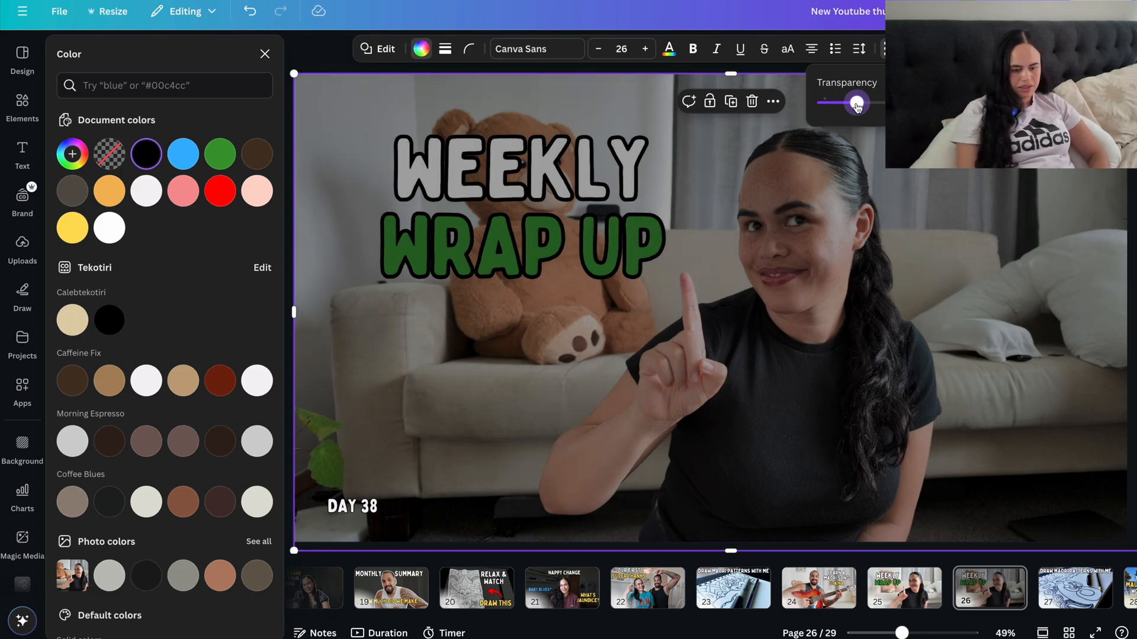
{"action": "key", "text": "Escape"}
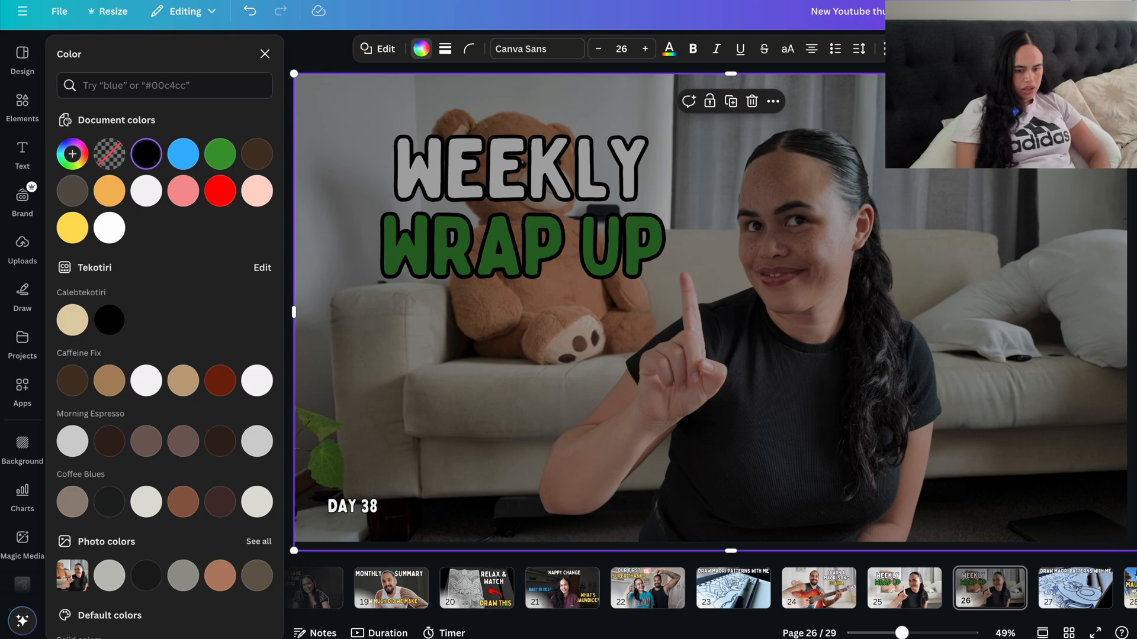
Step: Send the black overlay backward until it sits behind the cut-out woman and the "WEEKLY WRAP UP" text
{"action": "left_click", "coordinate": [1033, 49]}
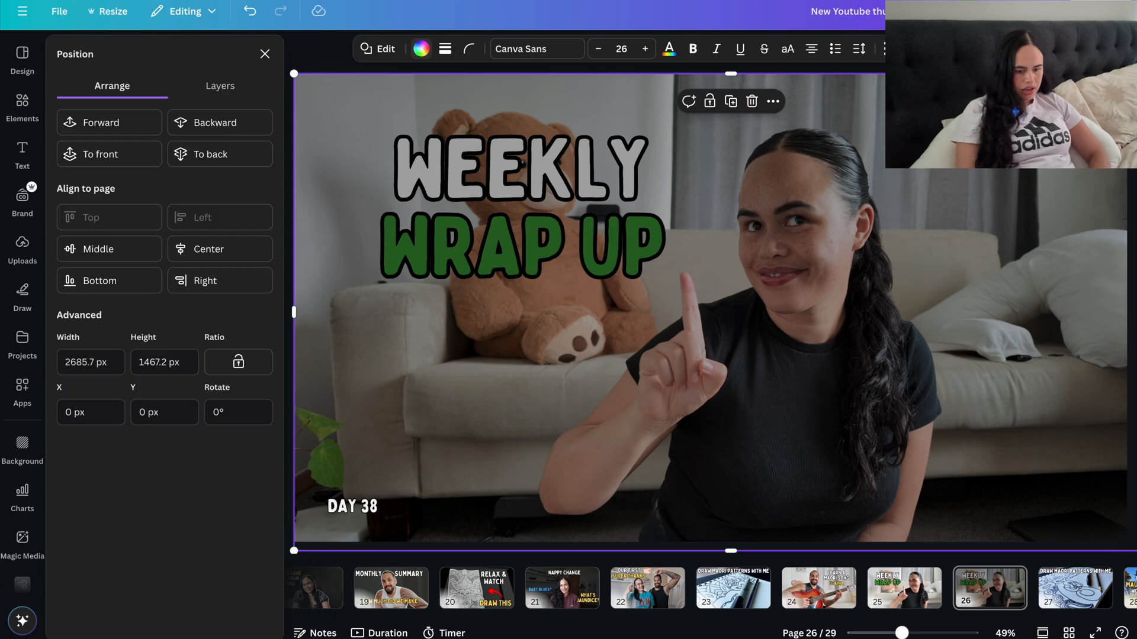
{"action": "left_click", "coordinate": [224, 131]}
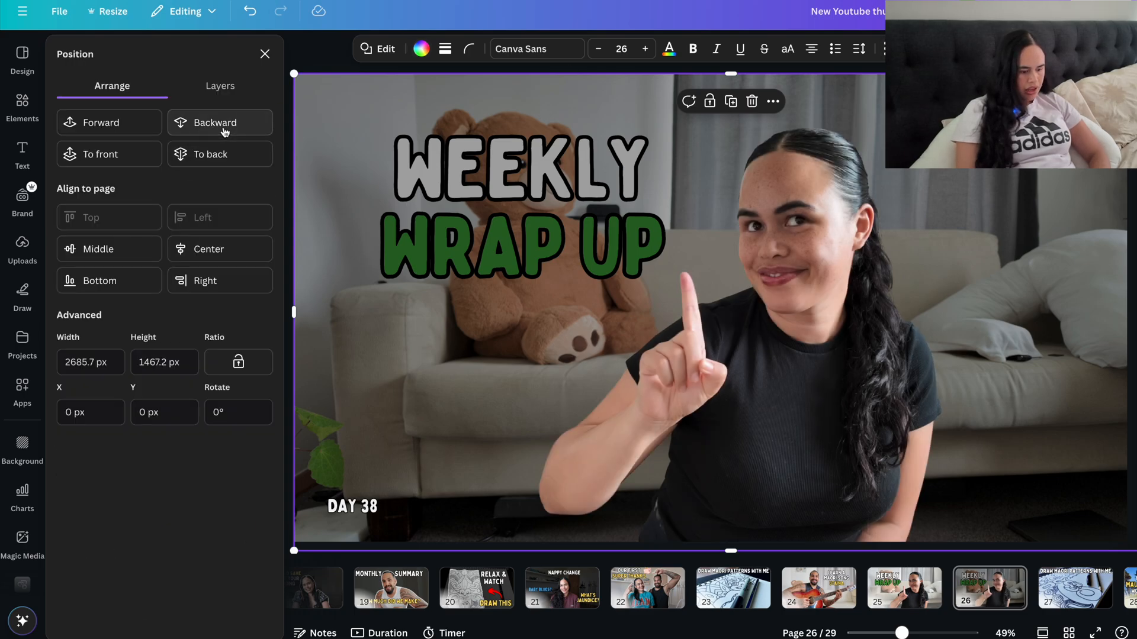
{"action": "left_click", "coordinate": [224, 131]}
{"action": "left_click", "coordinate": [224, 132]}
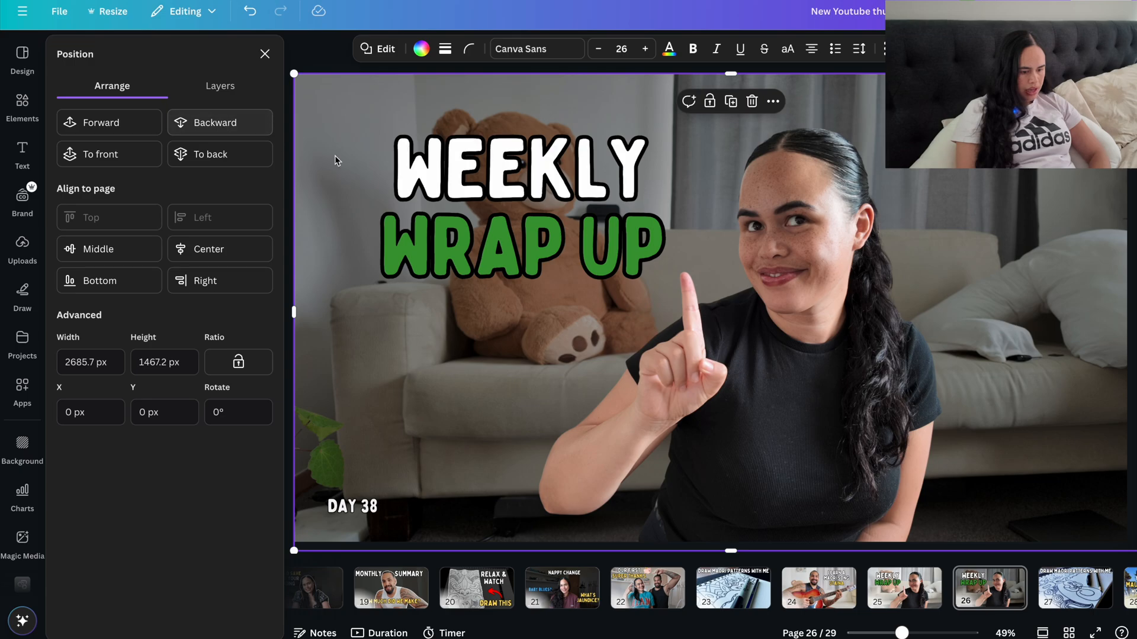
{"action": "left_click", "coordinate": [534, 263]}
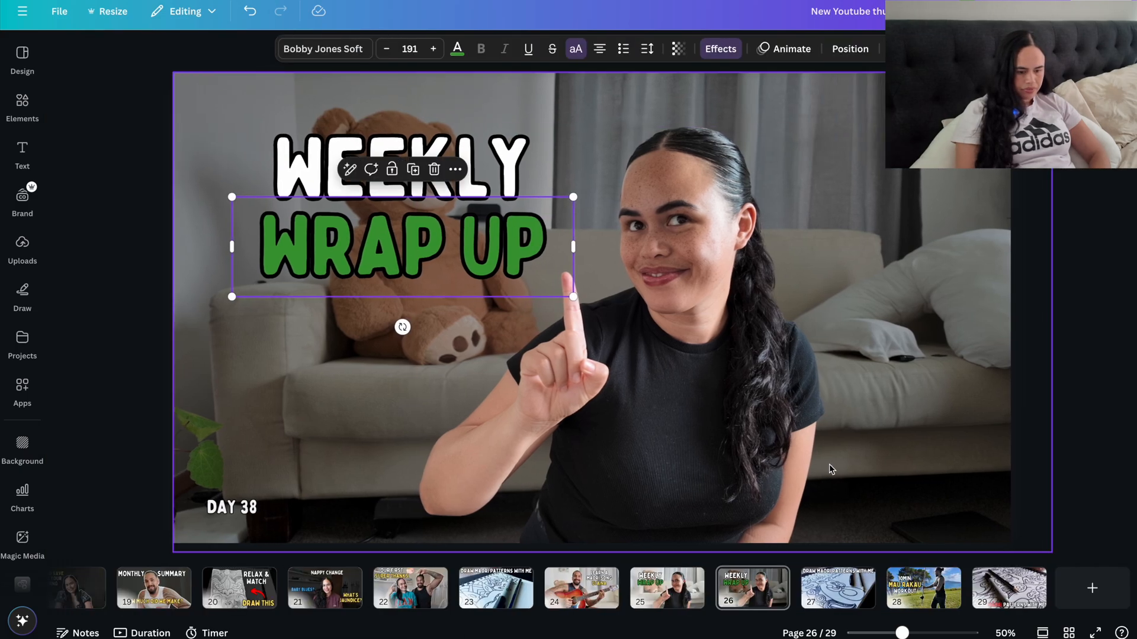
Step: Compare with the original thumbnail on page 25 and reposition the cut-out woman on page 26 slightly away from the title
{"action": "left_click", "coordinate": [674, 593]}
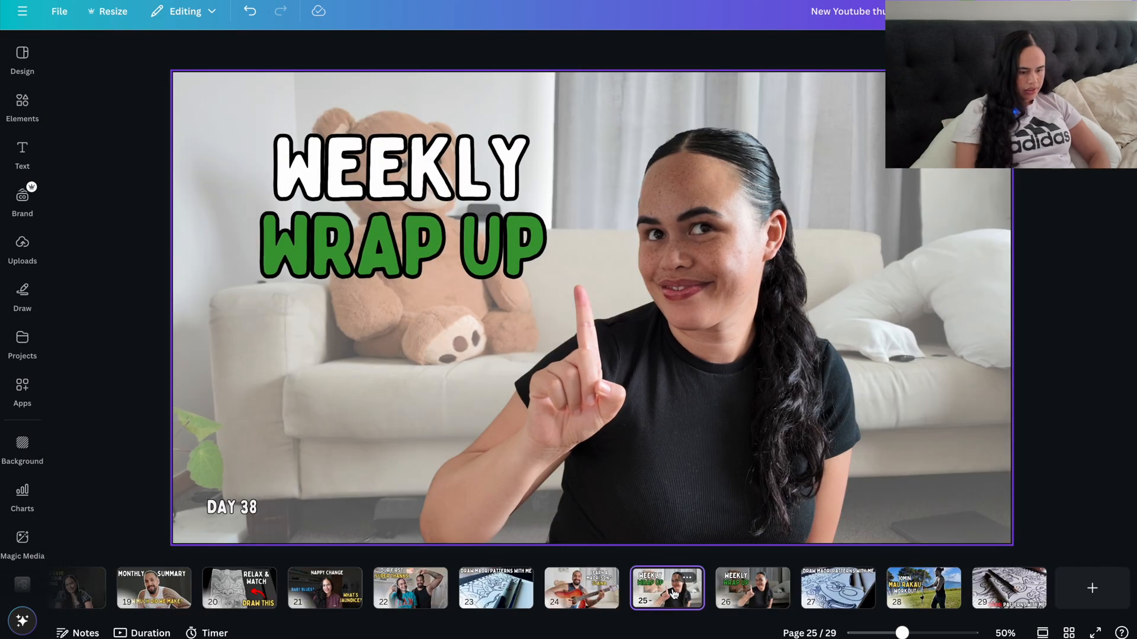
{"action": "left_click", "coordinate": [743, 598]}
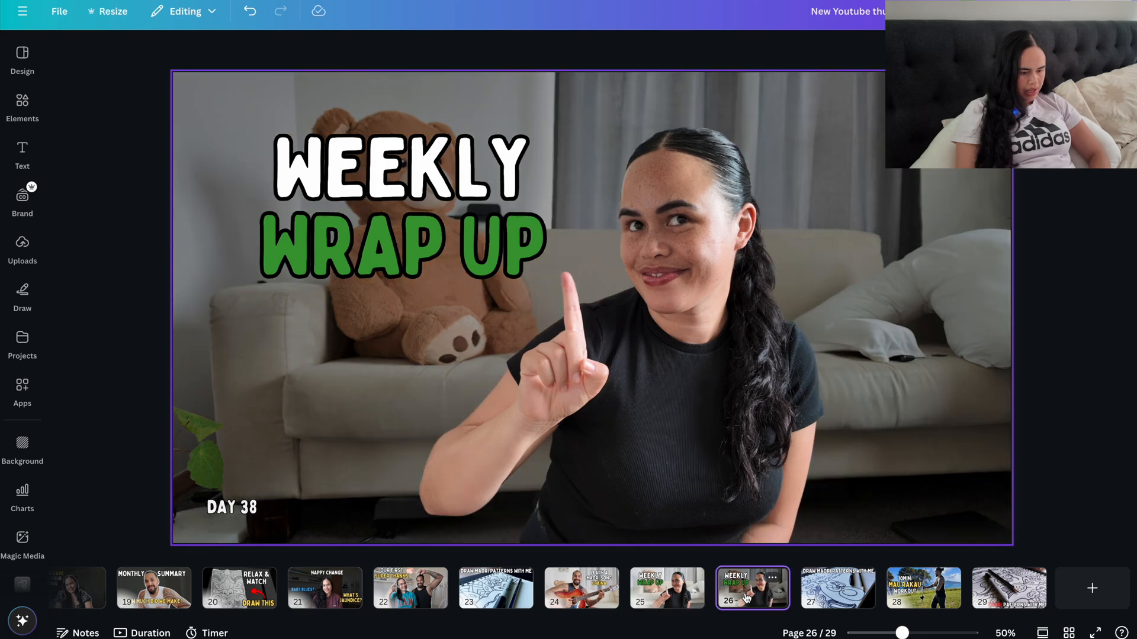
{"action": "left_click", "coordinate": [688, 457]}
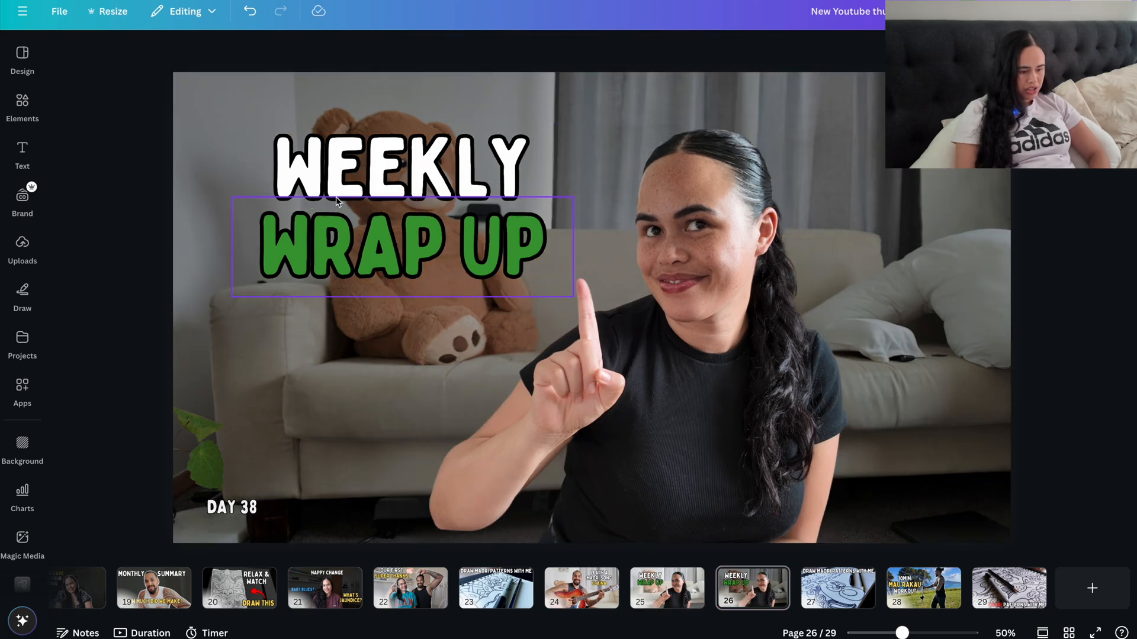
Step: Examine the font of the "WEEKLY" title and browse the document, recommended and recently used fonts
{"action": "left_click", "coordinate": [357, 172]}
{"action": "left_click", "coordinate": [338, 50]}
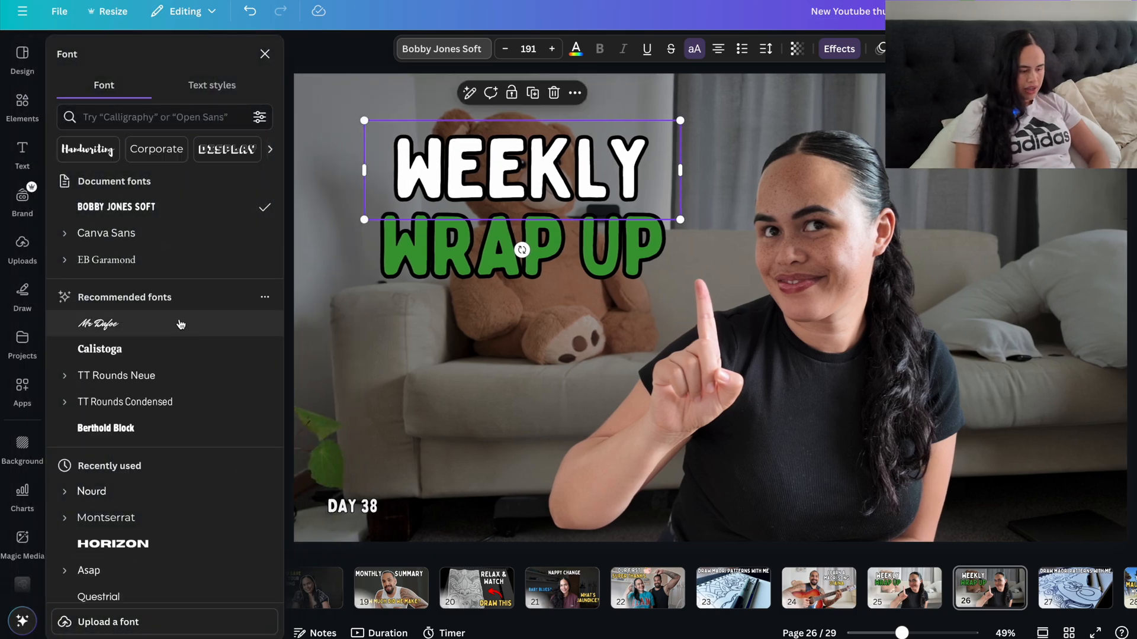
{"action": "scroll", "coordinate": [180, 324], "scroll_direction": "down", "scroll_amount": 1}
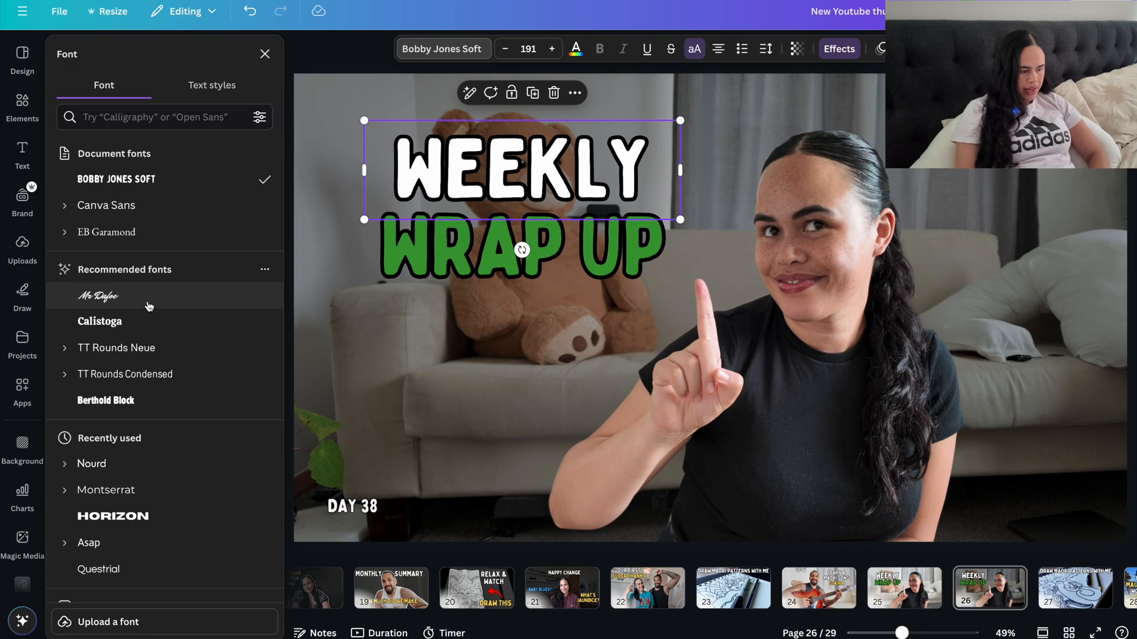
{"action": "scroll", "coordinate": [172, 420], "scroll_direction": "down", "scroll_amount": 2}
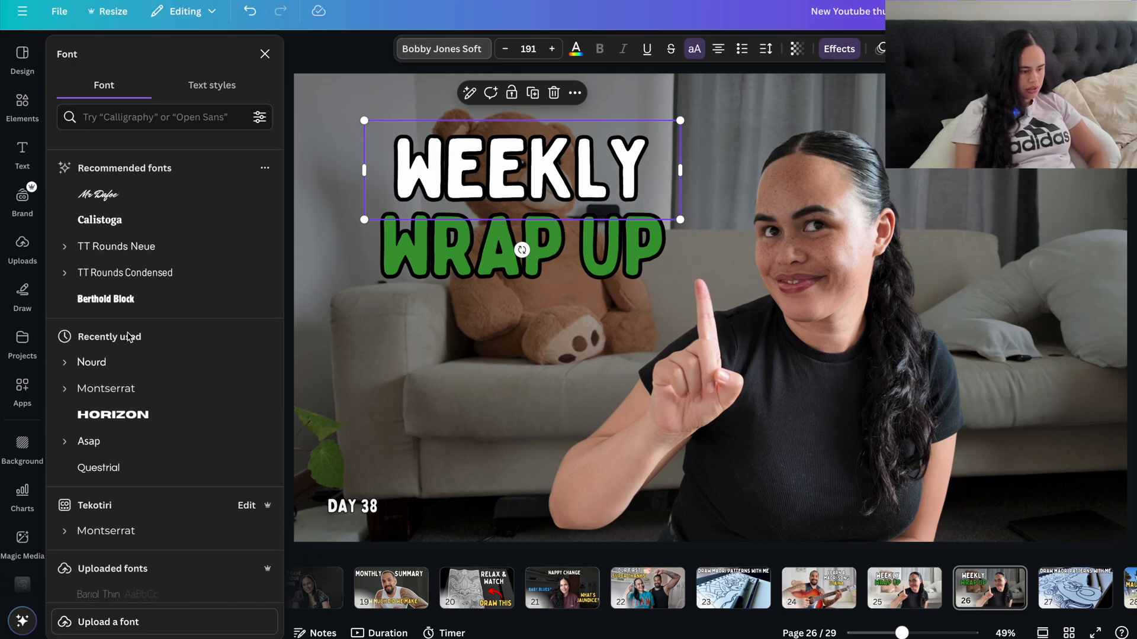
{"action": "scroll", "coordinate": [112, 237], "scroll_direction": "up", "scroll_amount": 3}
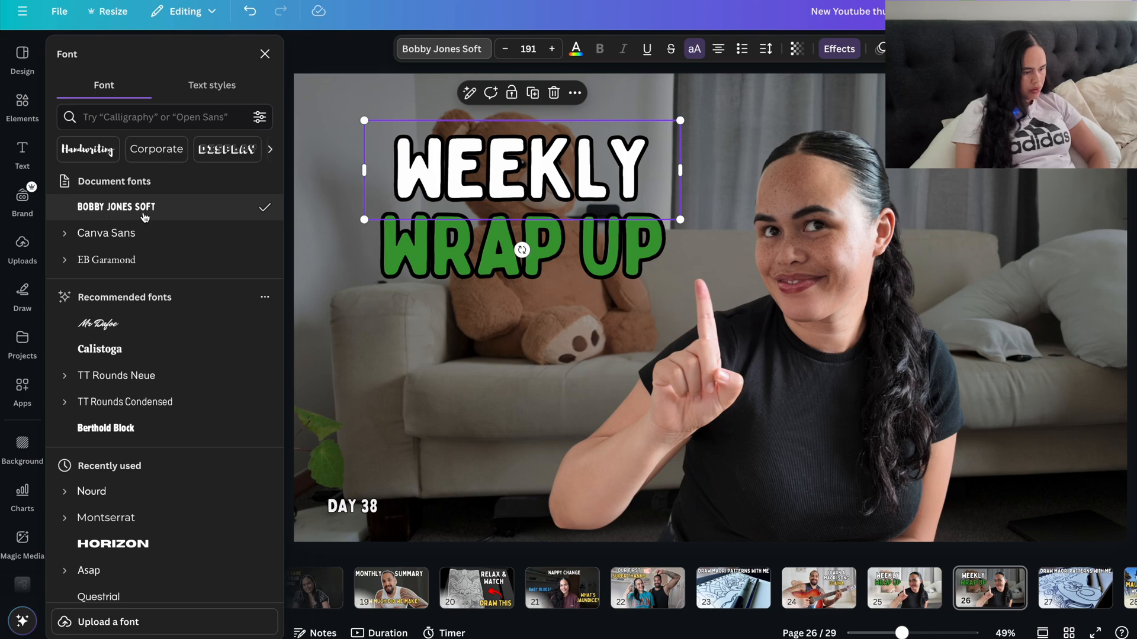
Step: Open the text colour choices for the green "WRAP UP" title
{"action": "left_click", "coordinate": [477, 251]}
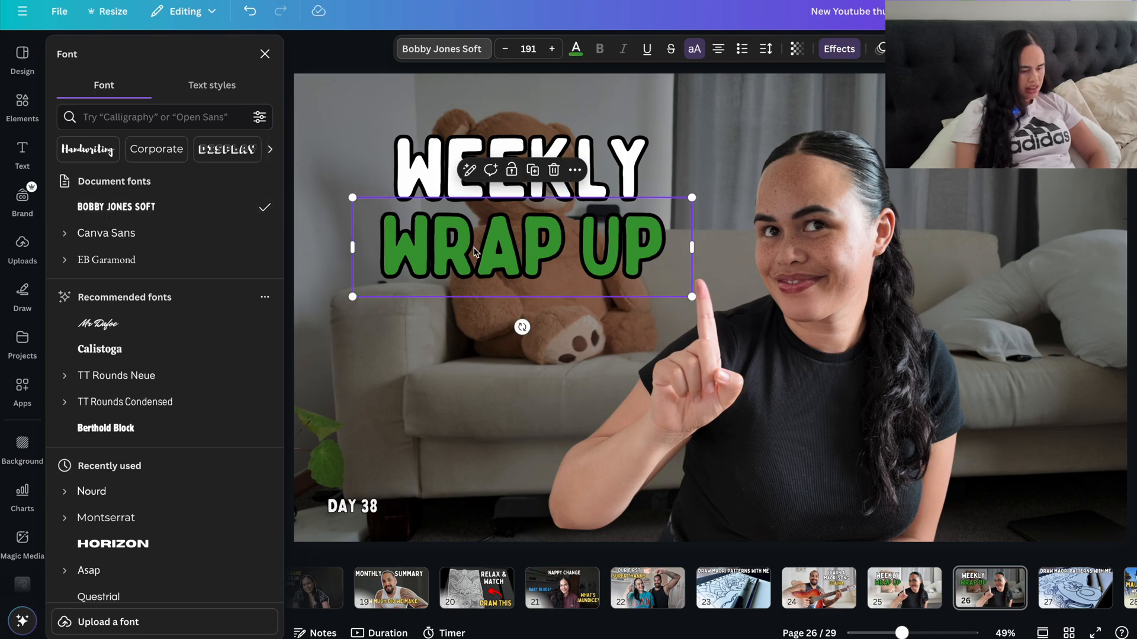
{"action": "left_click", "coordinate": [577, 55]}
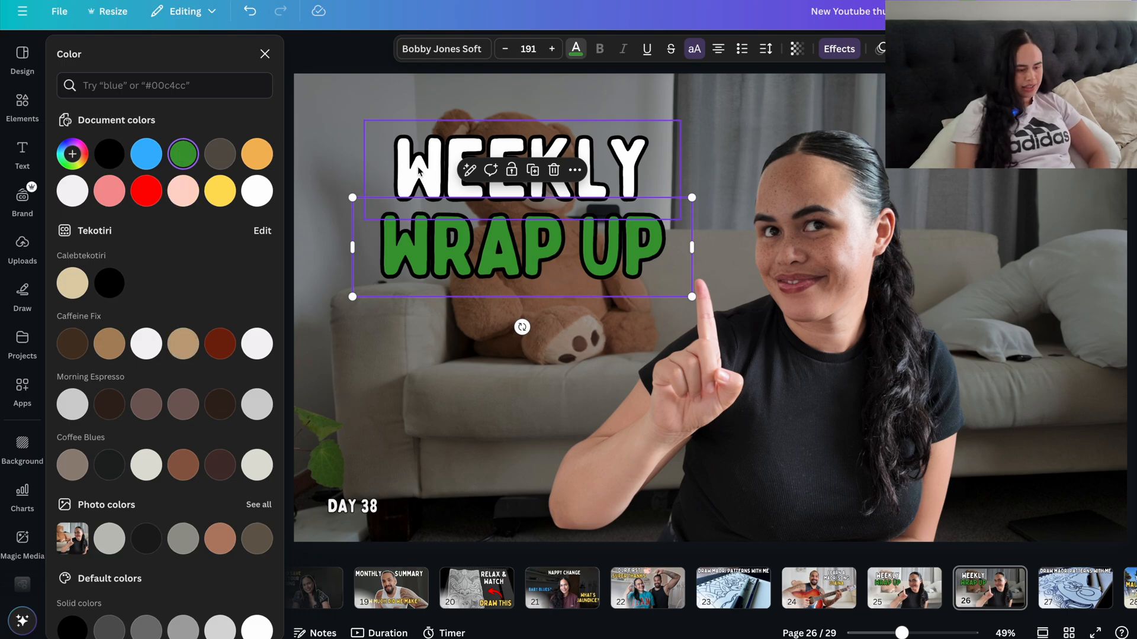
Step: Examine the "DAY 38" label on page 26 and compare the design with the outlined cut-outs on page 22
{"action": "left_click", "coordinate": [366, 507]}
{"action": "left_click", "coordinate": [264, 54]}
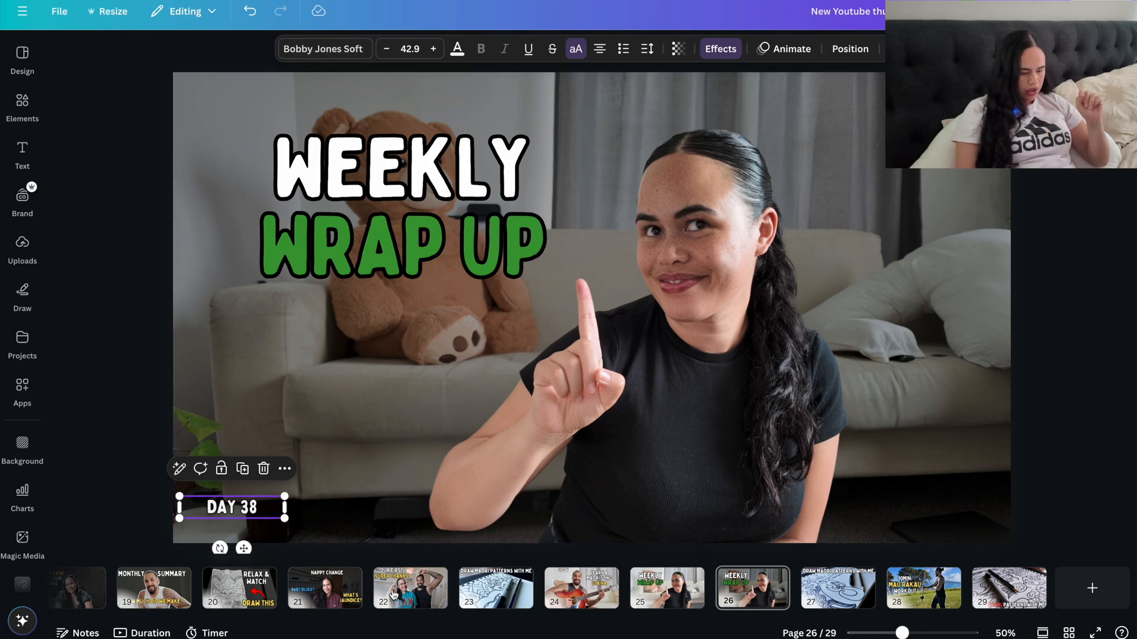
{"action": "left_click", "coordinate": [419, 597]}
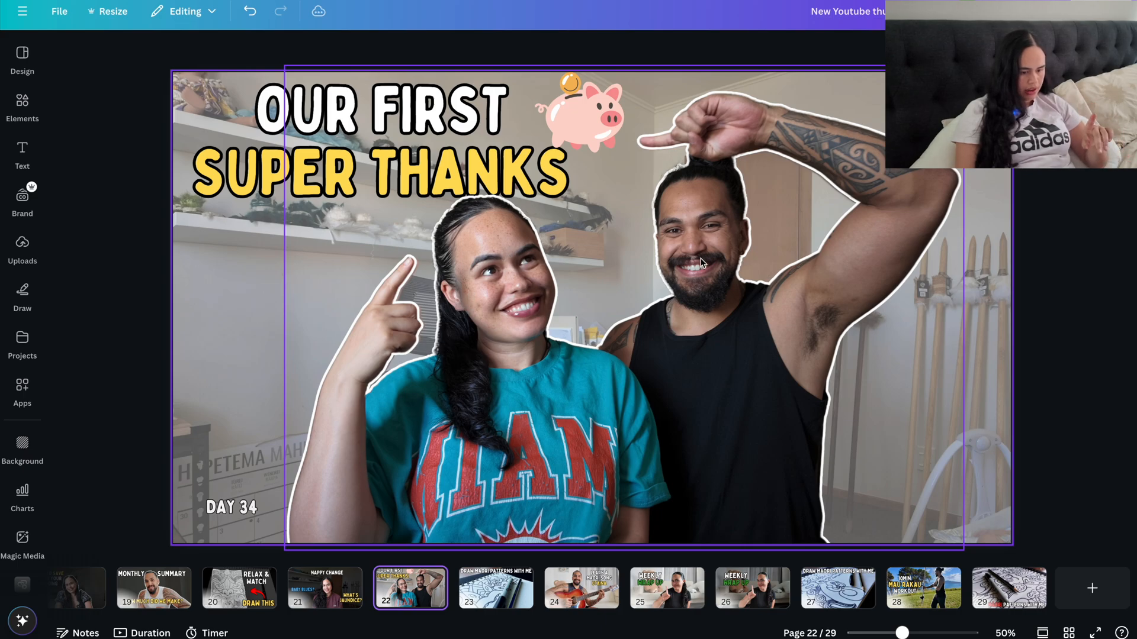
{"action": "left_click", "coordinate": [761, 610]}
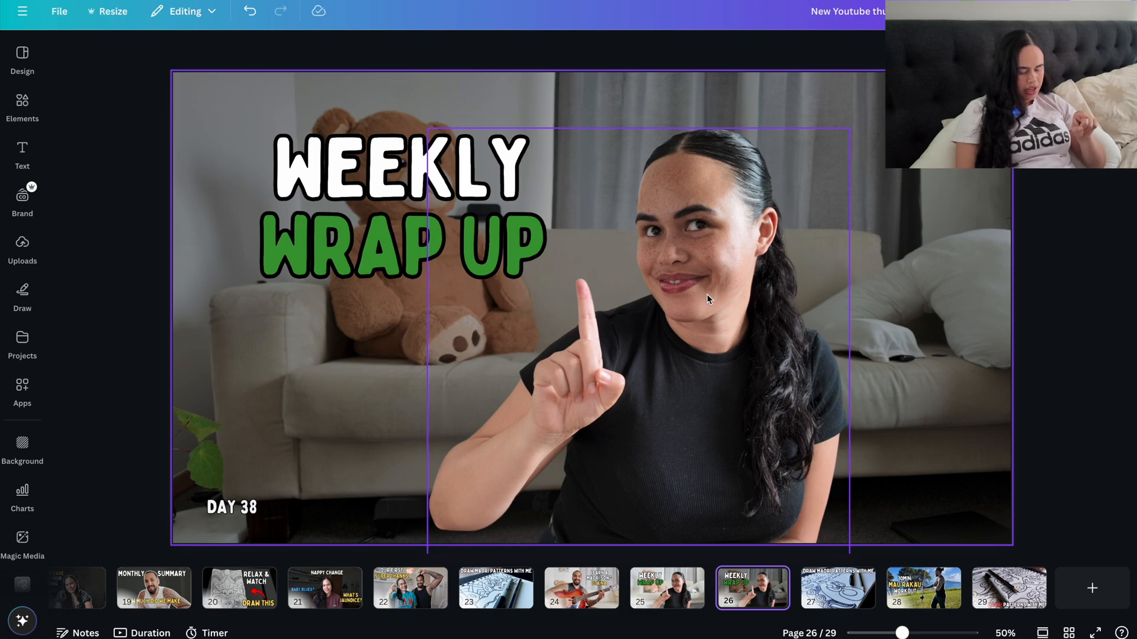
Step: Add an Outline shadow effect of size 8 to the cut-out woman on page 26
{"action": "left_click", "coordinate": [707, 296]}
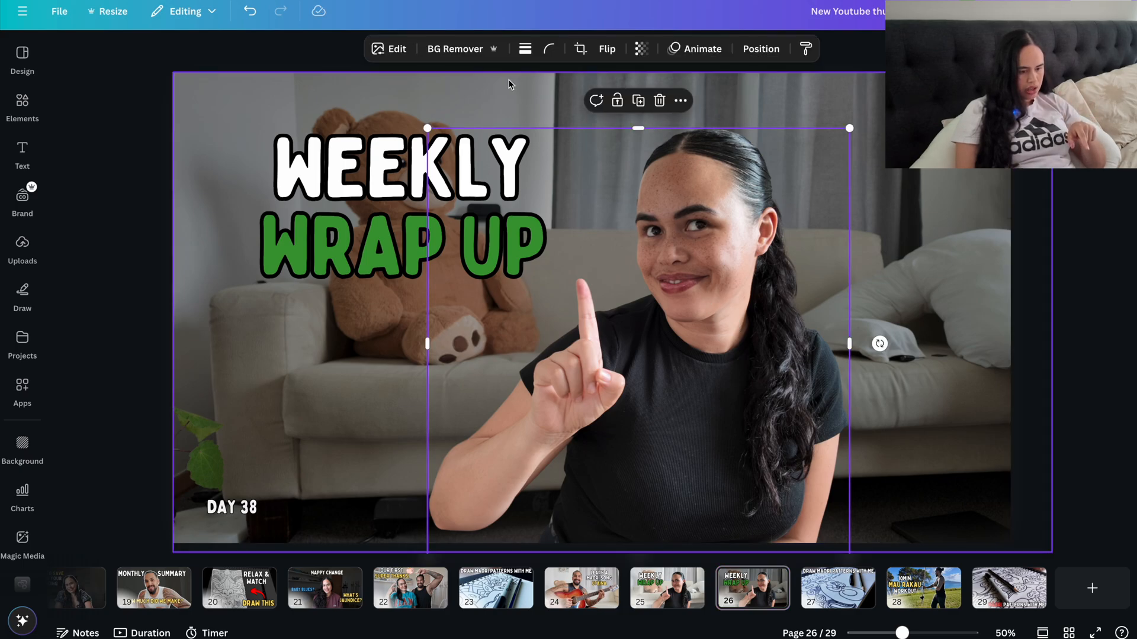
{"action": "left_click", "coordinate": [392, 52]}
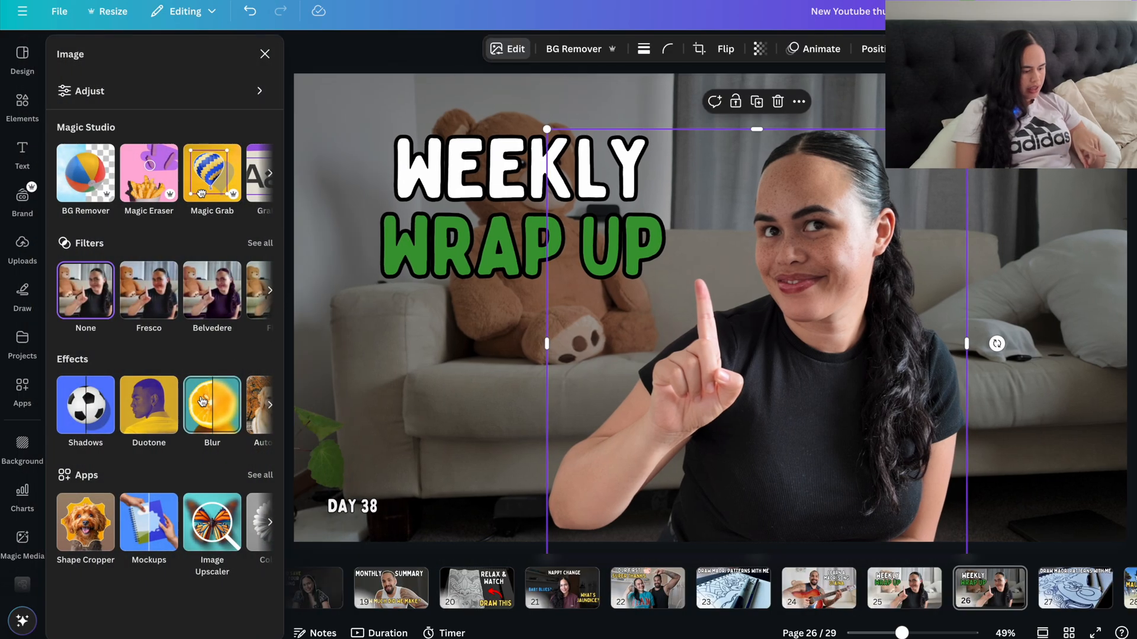
{"action": "left_click", "coordinate": [77, 417]}
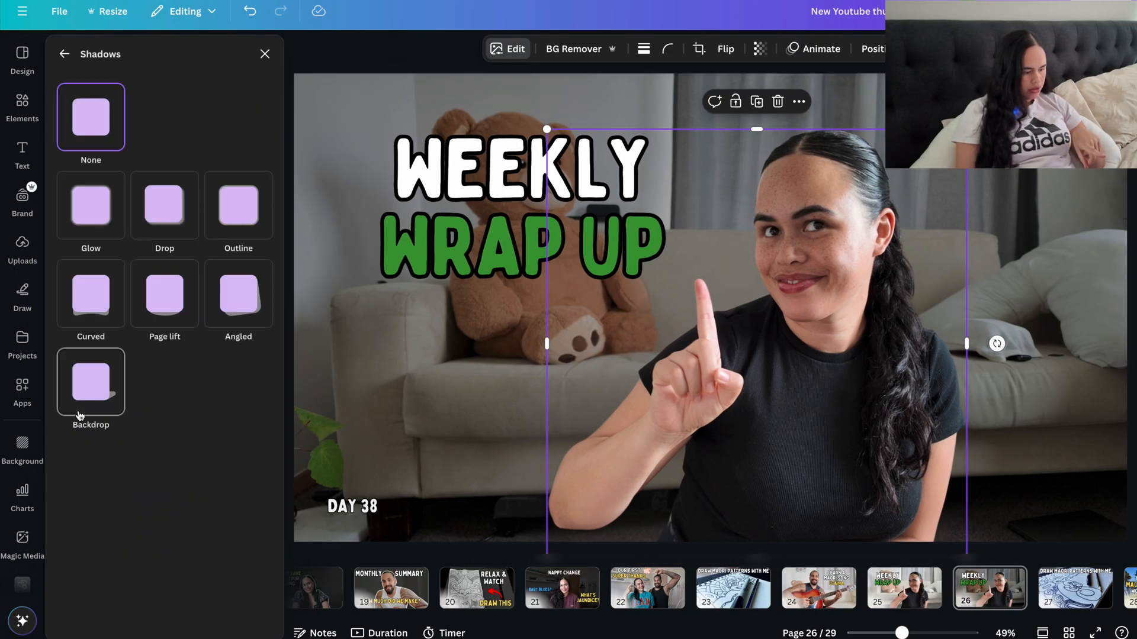
{"action": "left_click", "coordinate": [237, 220]}
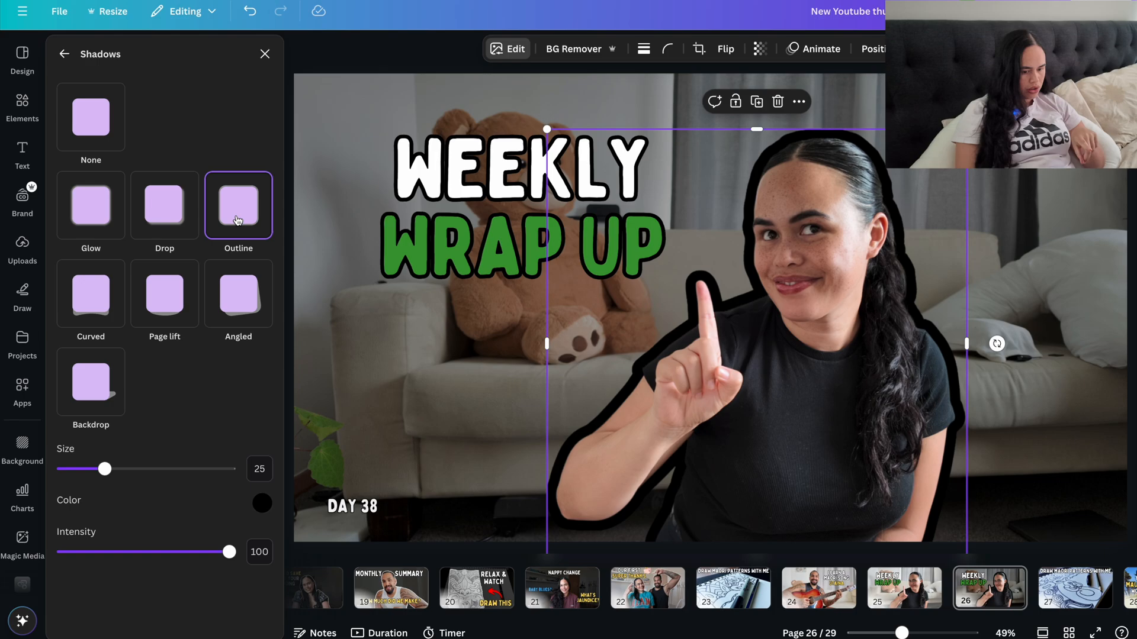
{"action": "left_click_drag", "start_coordinate": [106, 470], "coordinate": [77, 491]}
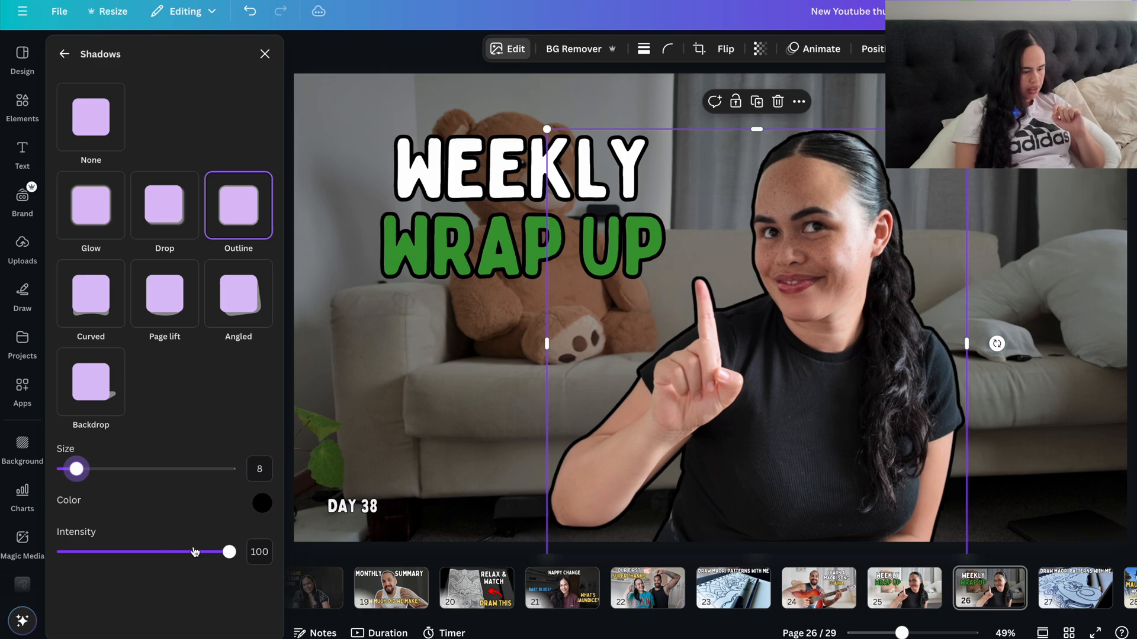
Step: Set the cut-out woman's outline colour to white (#FFFFFF) and deselect her
{"action": "left_click", "coordinate": [264, 512]}
{"action": "type", "text": "ffaaaa"}
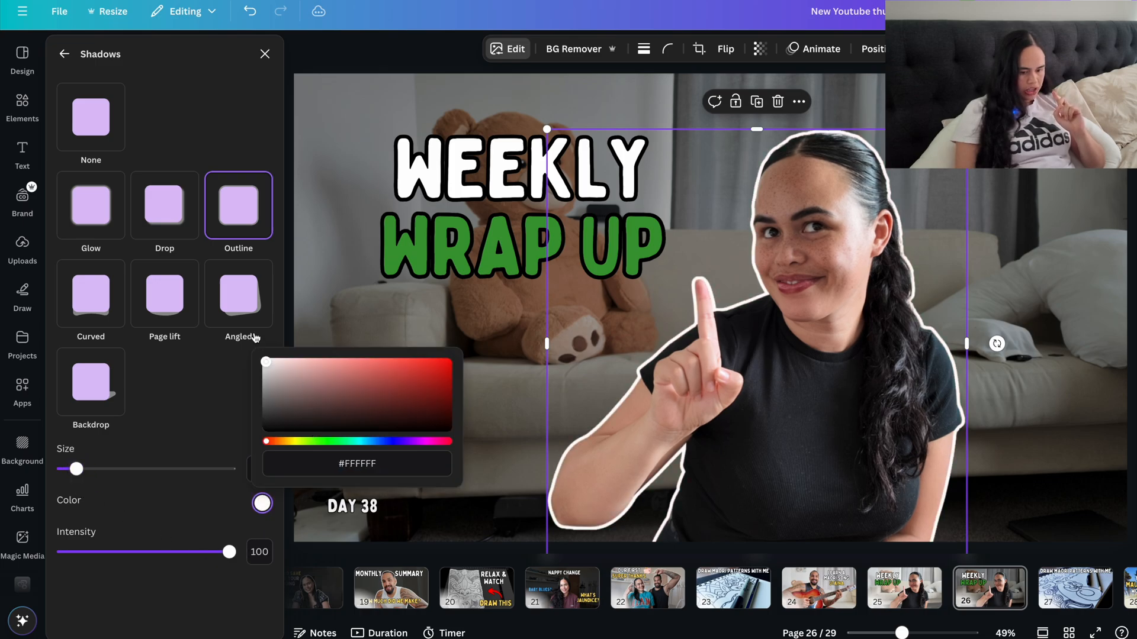
{"action": "key", "text": "Return"}
{"action": "left_click_drag", "start_coordinate": [316, 304], "coordinate": [143, 280]}
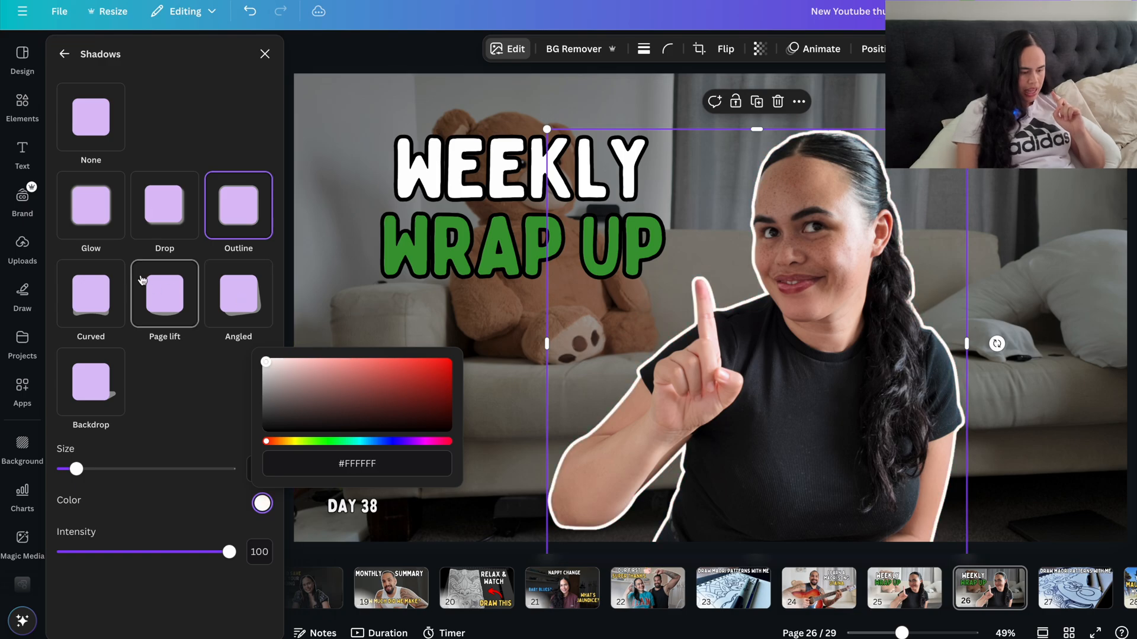
{"action": "left_click", "coordinate": [310, 63]}
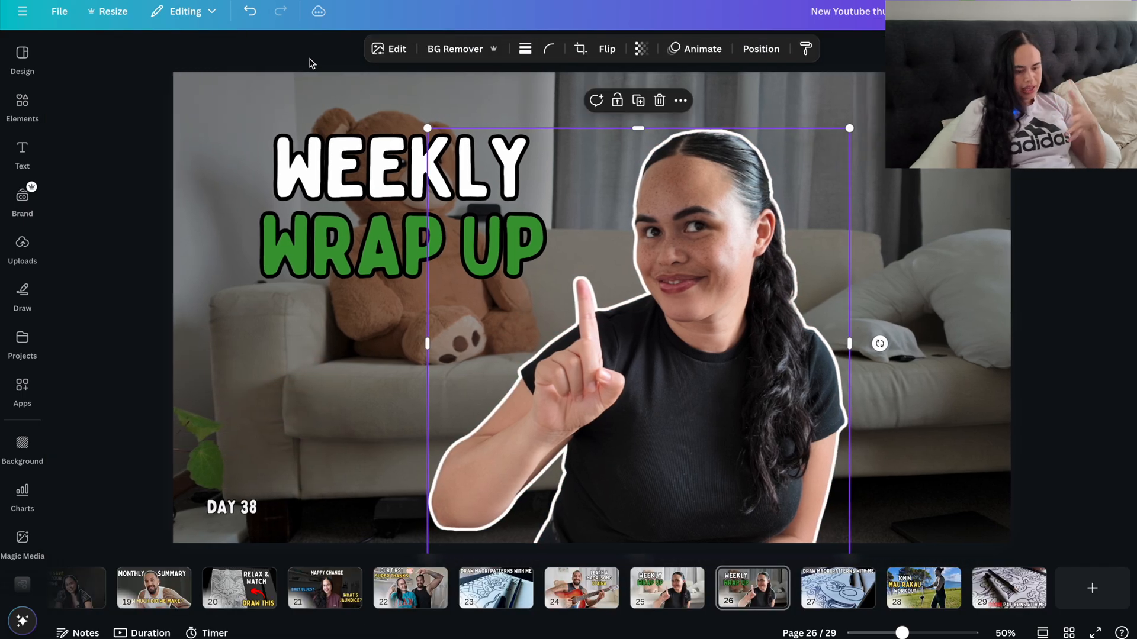
{"action": "left_click", "coordinate": [1076, 241]}
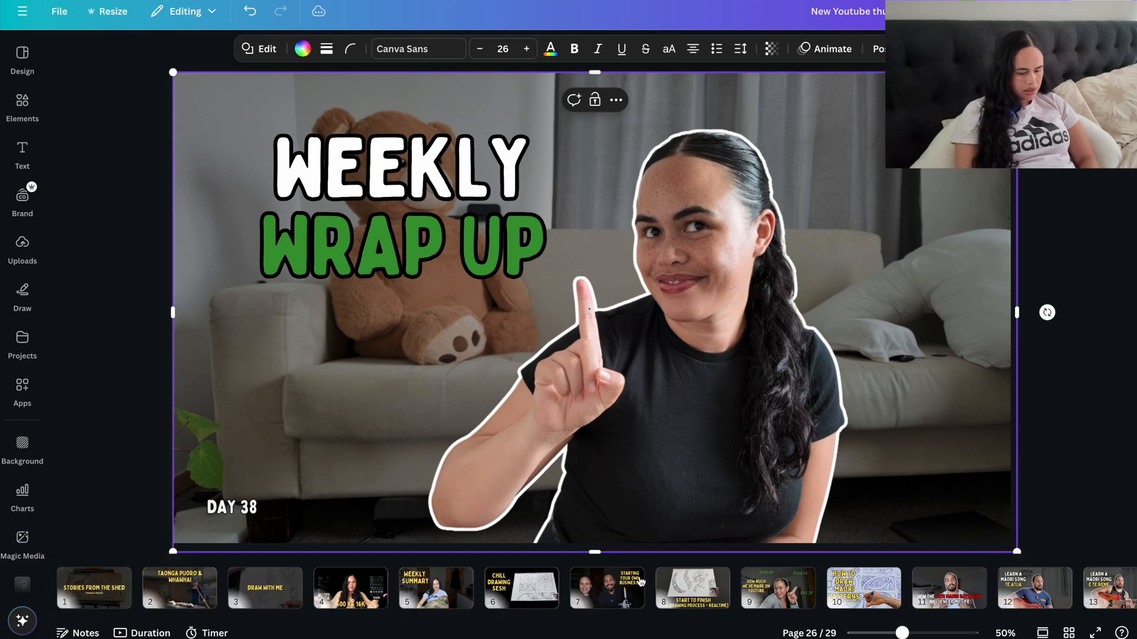
Step: Browse the other thumbnails and examine the piggy bank graphic beside the title on page 22
{"action": "scroll", "coordinate": [652, 610], "scroll_direction": "right", "scroll_amount": 10}
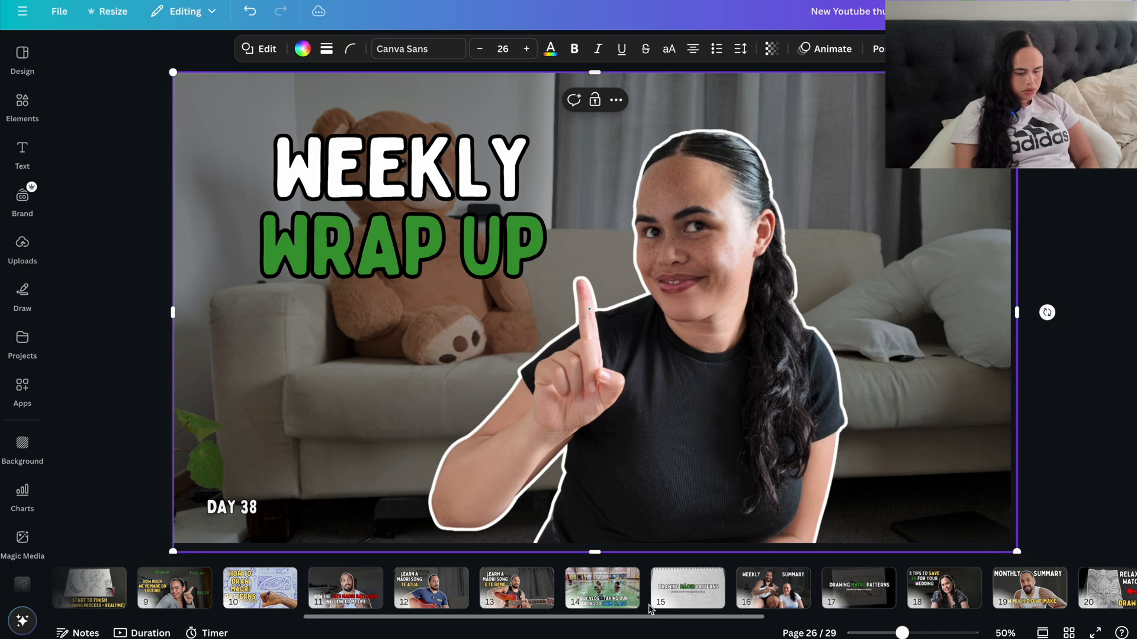
{"action": "scroll", "coordinate": [651, 610], "scroll_direction": "right", "scroll_amount": 8}
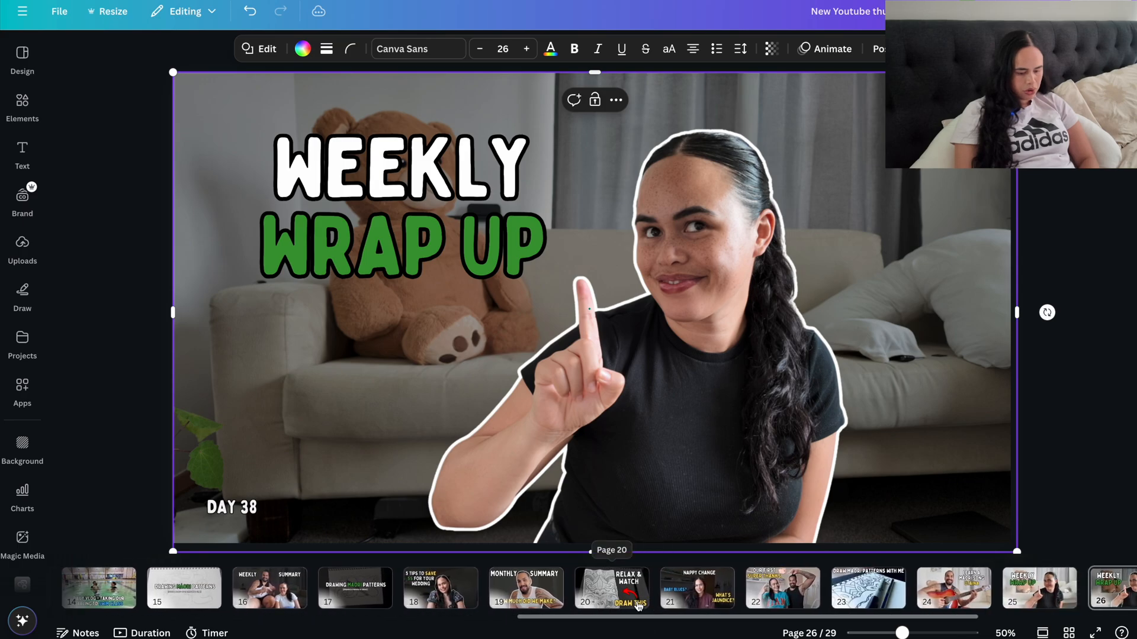
{"action": "left_click", "coordinate": [770, 590]}
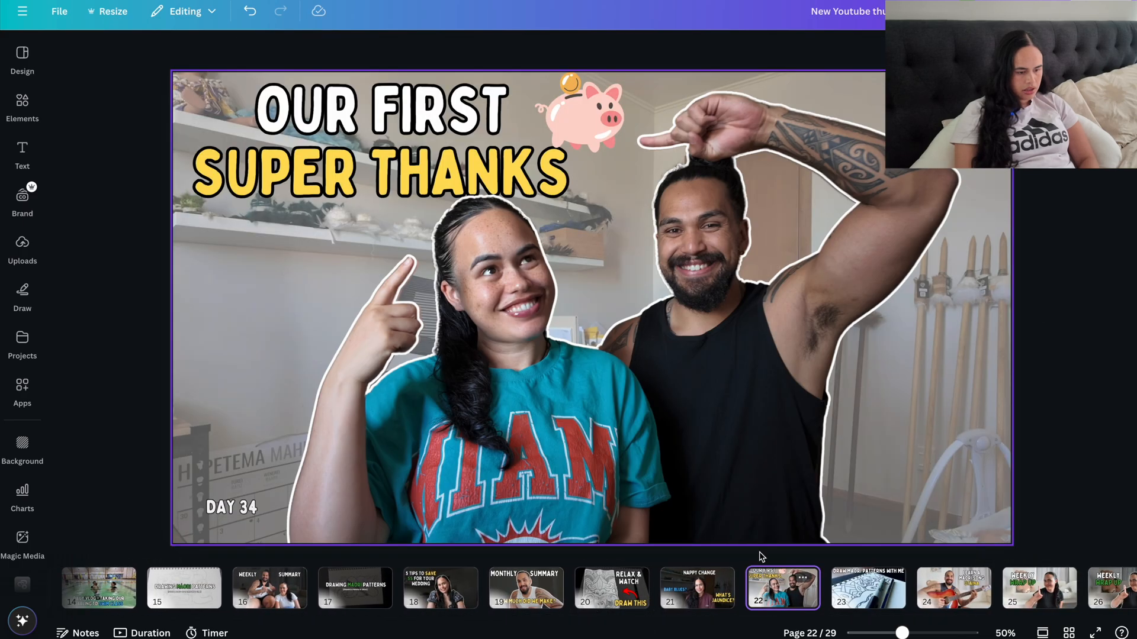
{"action": "left_click", "coordinate": [599, 119]}
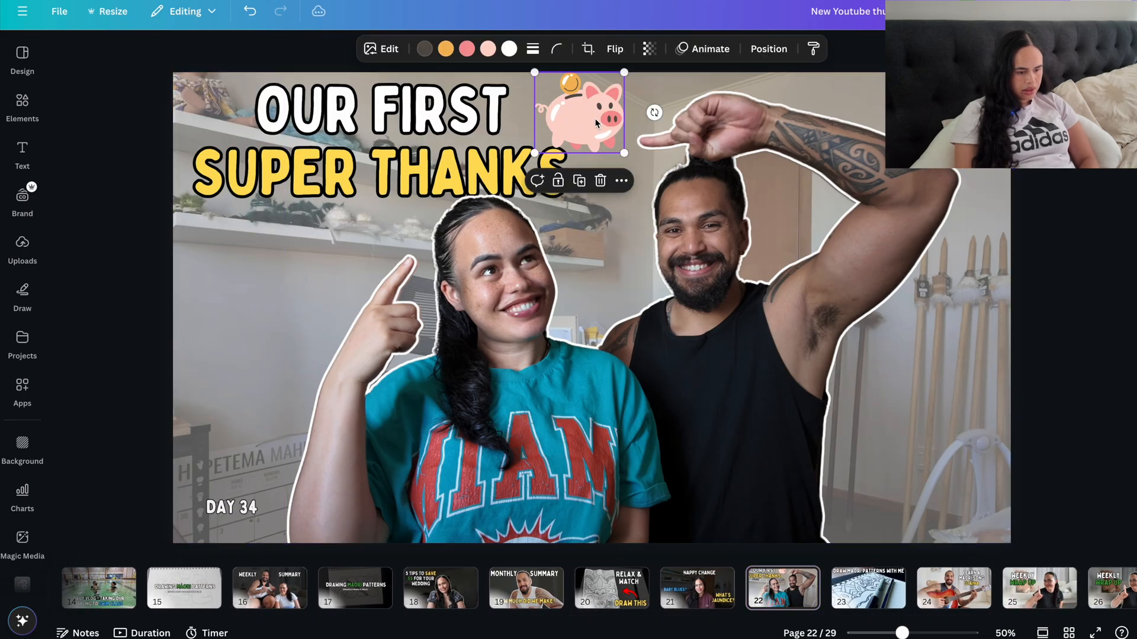
{"action": "left_click", "coordinate": [142, 132]}
Step: Search the element graphics for "money" and place the green money bag in the lower-right corner of page 22
{"action": "left_click", "coordinate": [22, 107]}
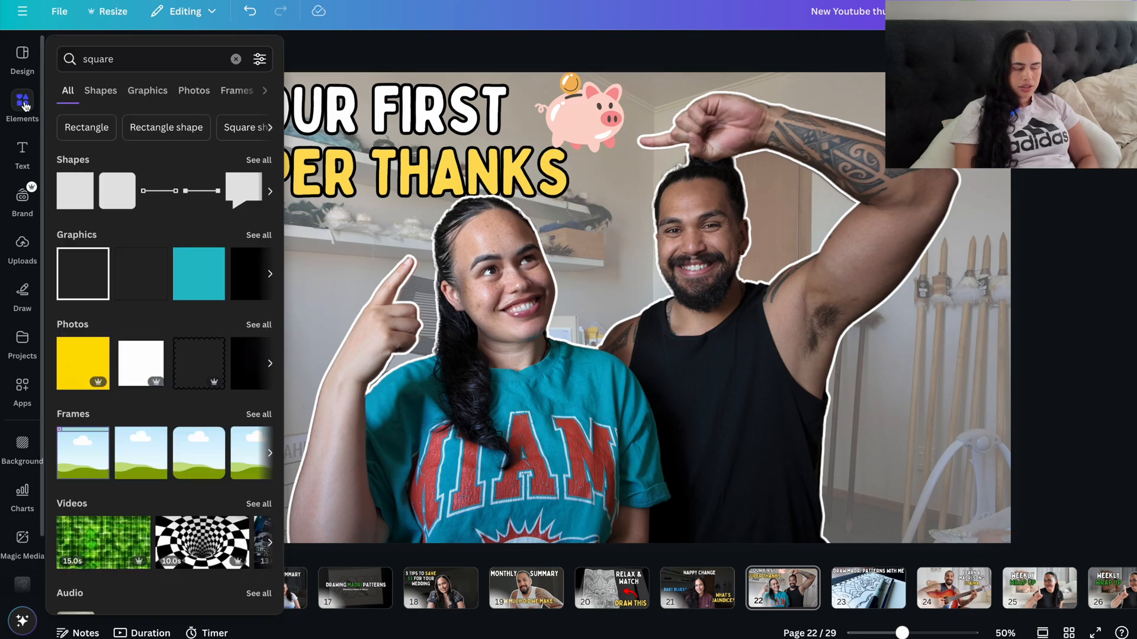
{"action": "left_click", "coordinate": [235, 60]}
{"action": "type", "text": "money"}
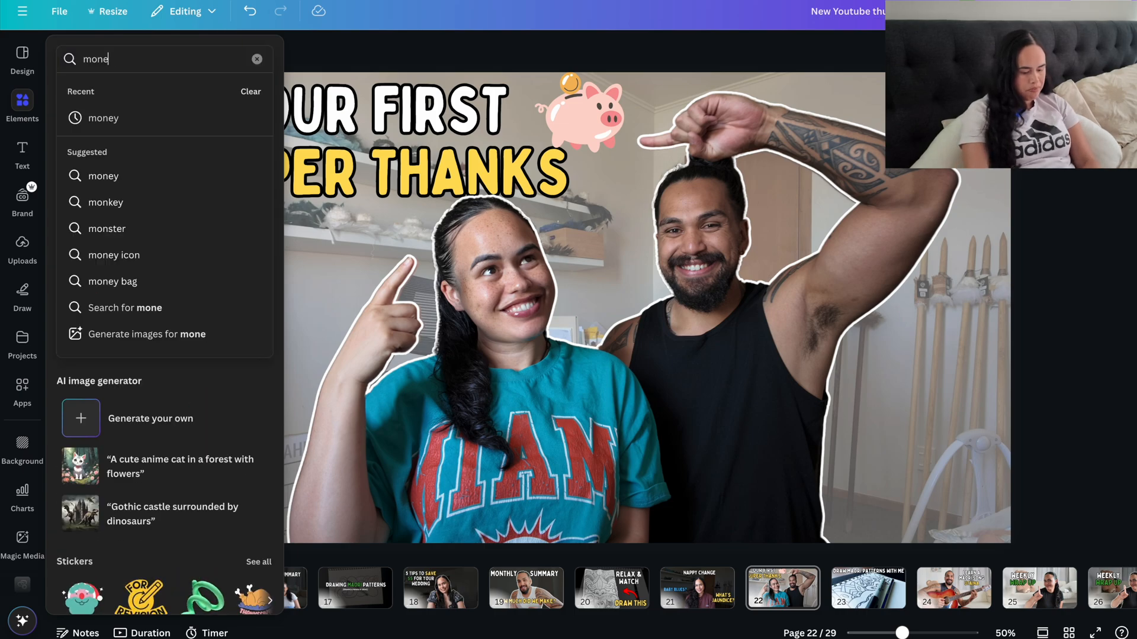
{"action": "key", "text": "Return"}
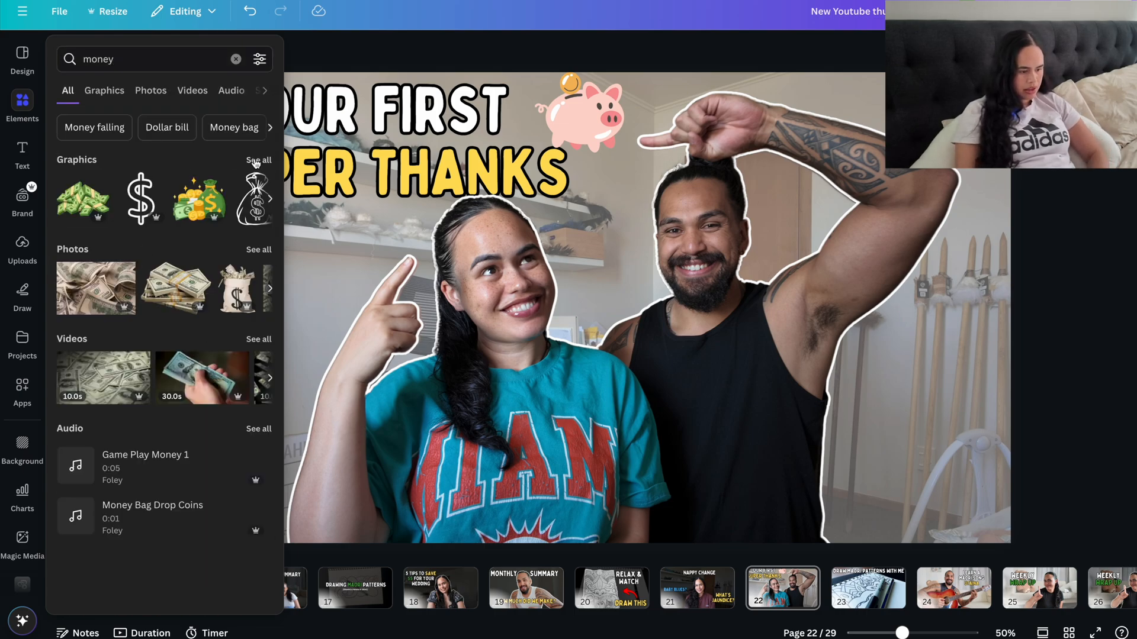
{"action": "left_click", "coordinate": [256, 162]}
{"action": "scroll", "coordinate": [249, 278], "scroll_direction": "down", "scroll_amount": 2}
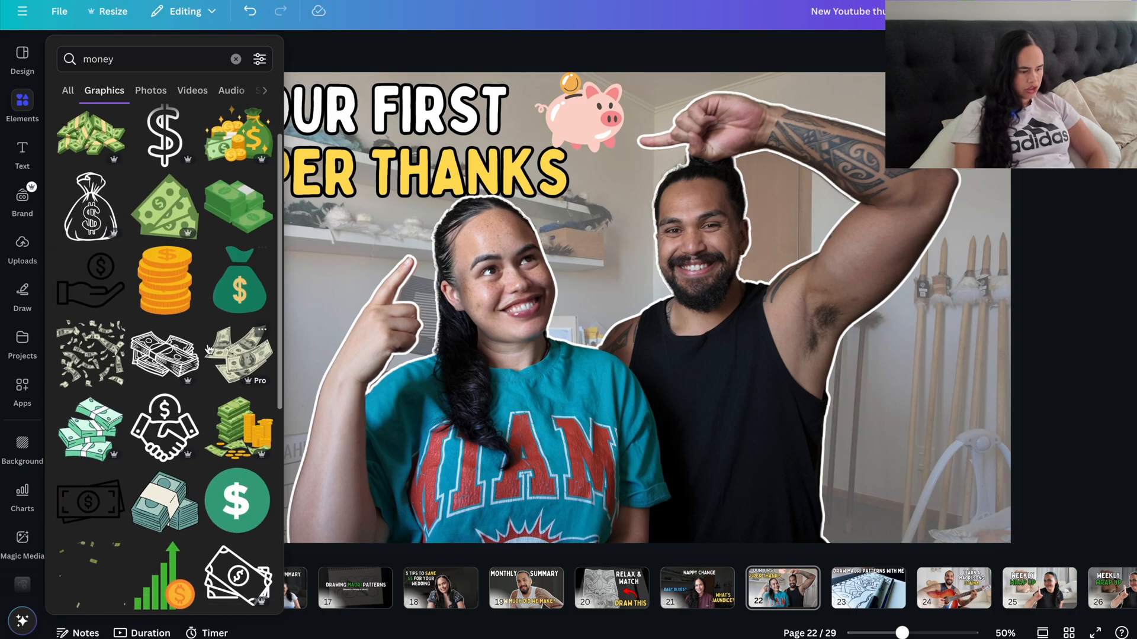
{"action": "left_click", "coordinate": [249, 278]}
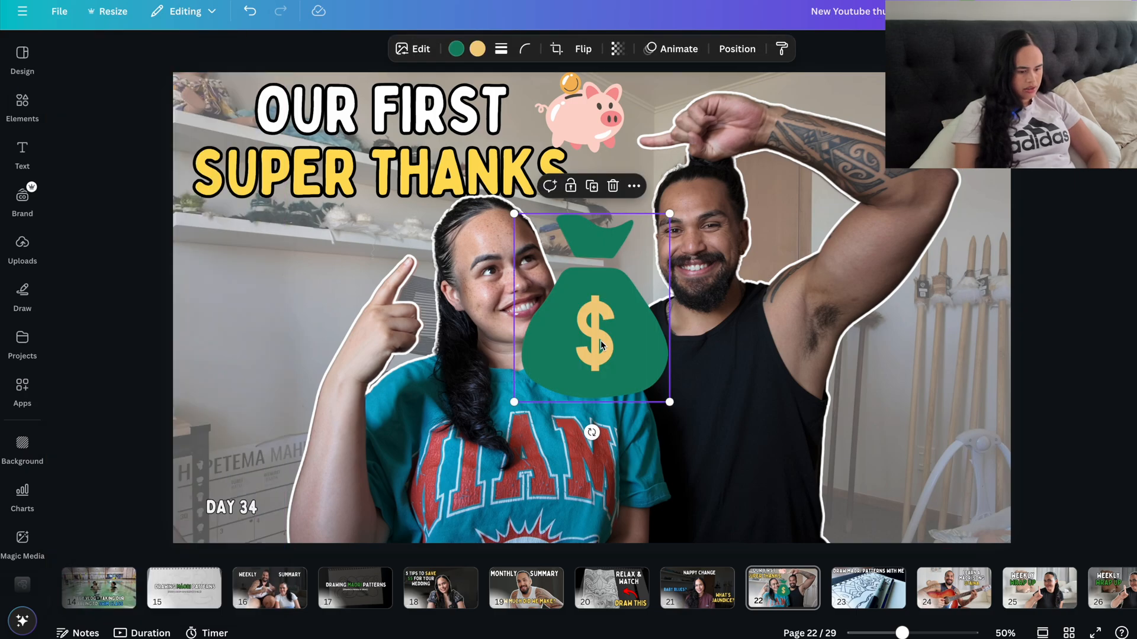
{"action": "left_click_drag", "start_coordinate": [600, 345], "coordinate": [939, 470]}
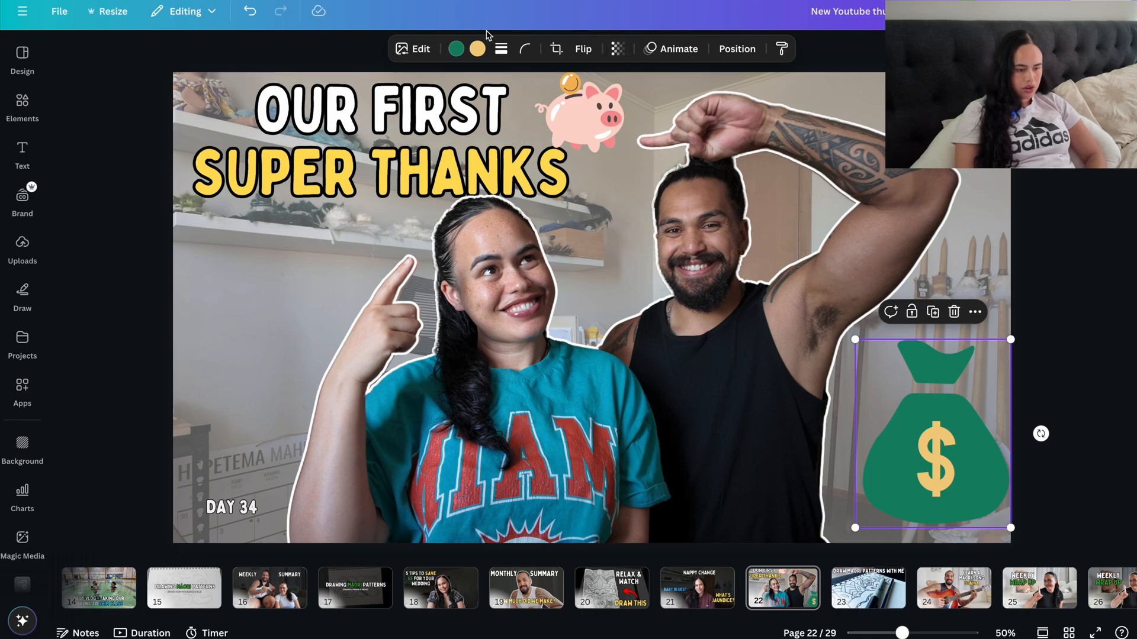
Step: Recolour the money bag with the title green from the document colours and its dollar sign with bright yellow
{"action": "left_click", "coordinate": [456, 49]}
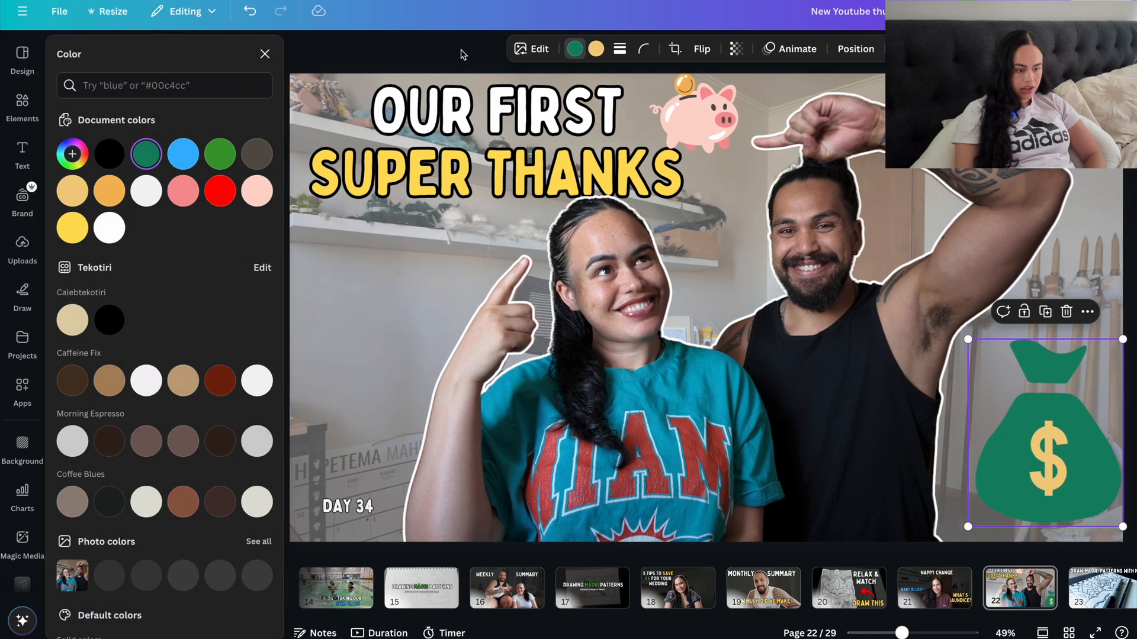
{"action": "left_click", "coordinate": [221, 156]}
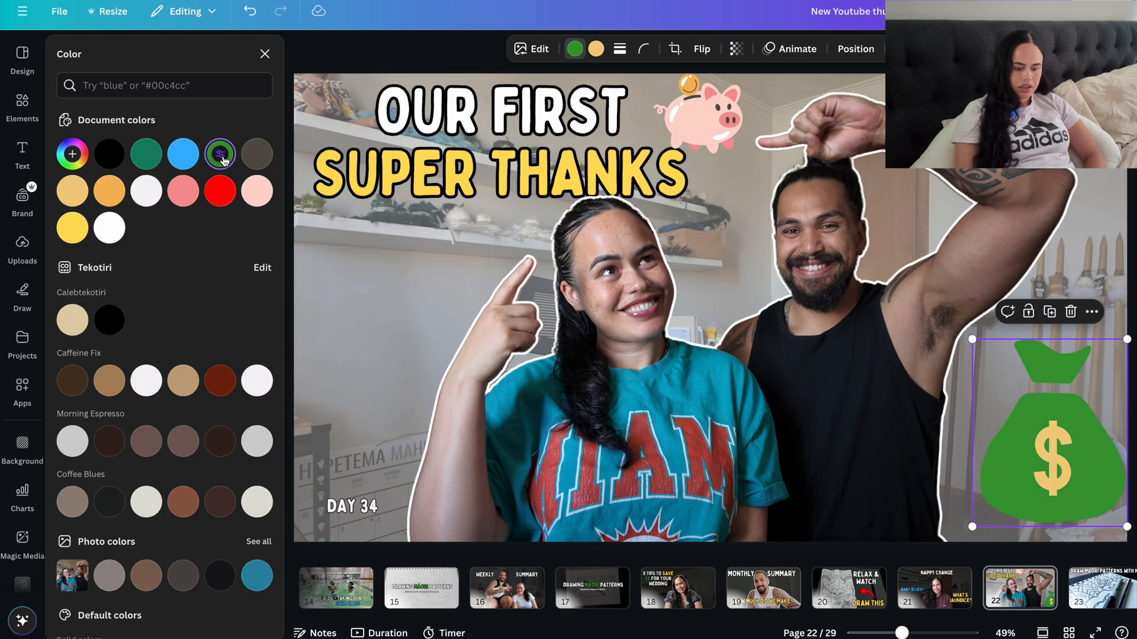
{"action": "left_click", "coordinate": [597, 49]}
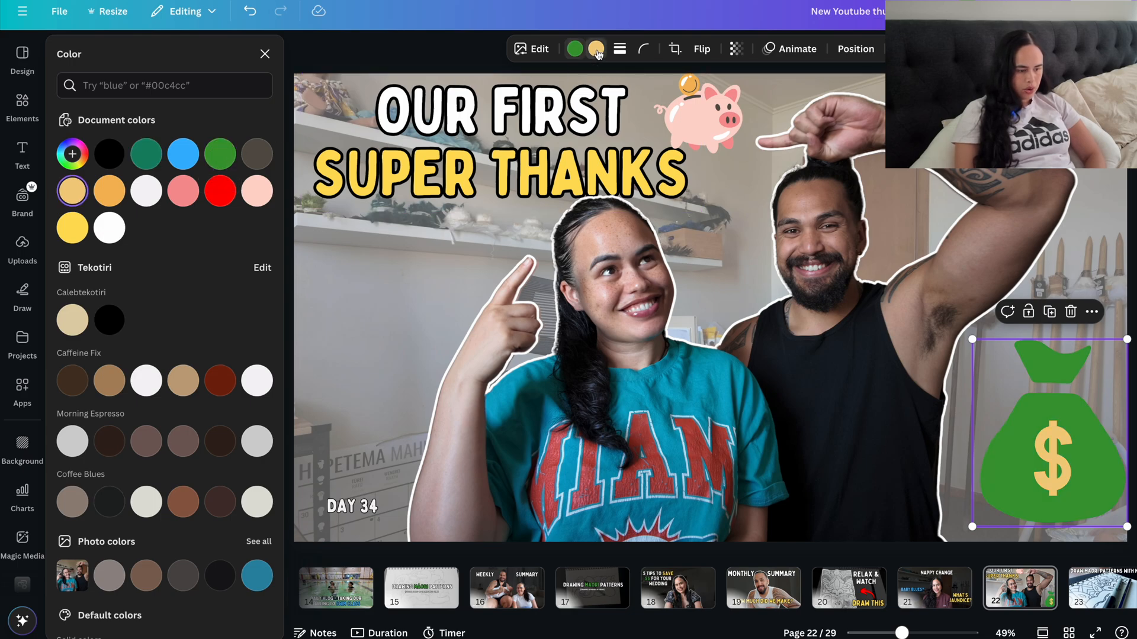
{"action": "left_click", "coordinate": [72, 228]}
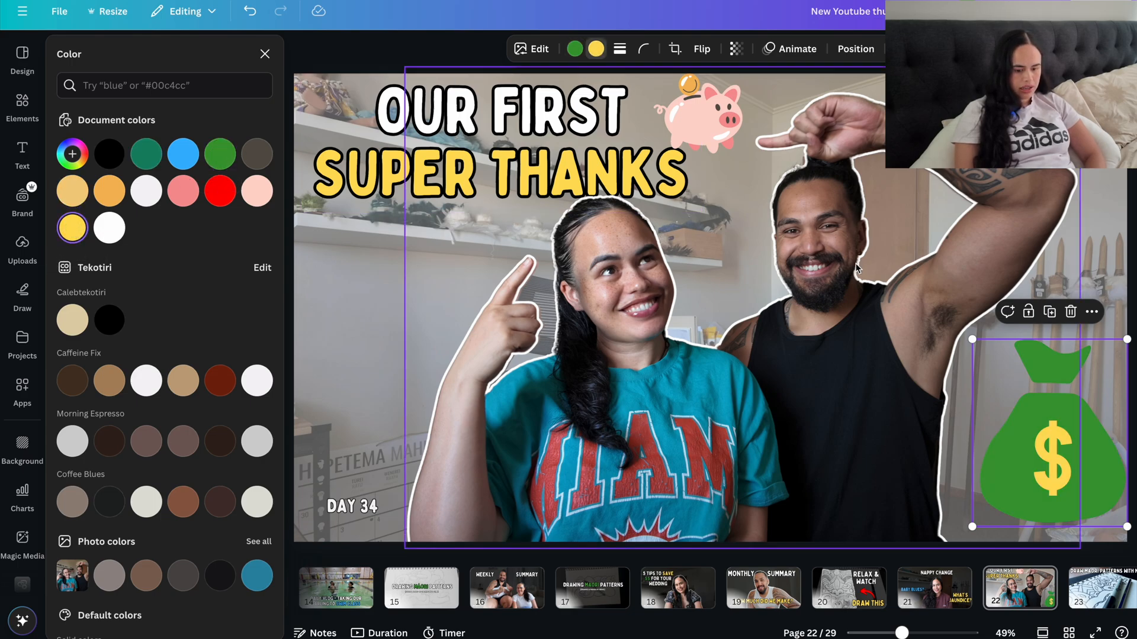
Step: Swap the money bag's colours to a yellow bag with a green dollar sign
{"action": "left_click", "coordinate": [575, 49]}
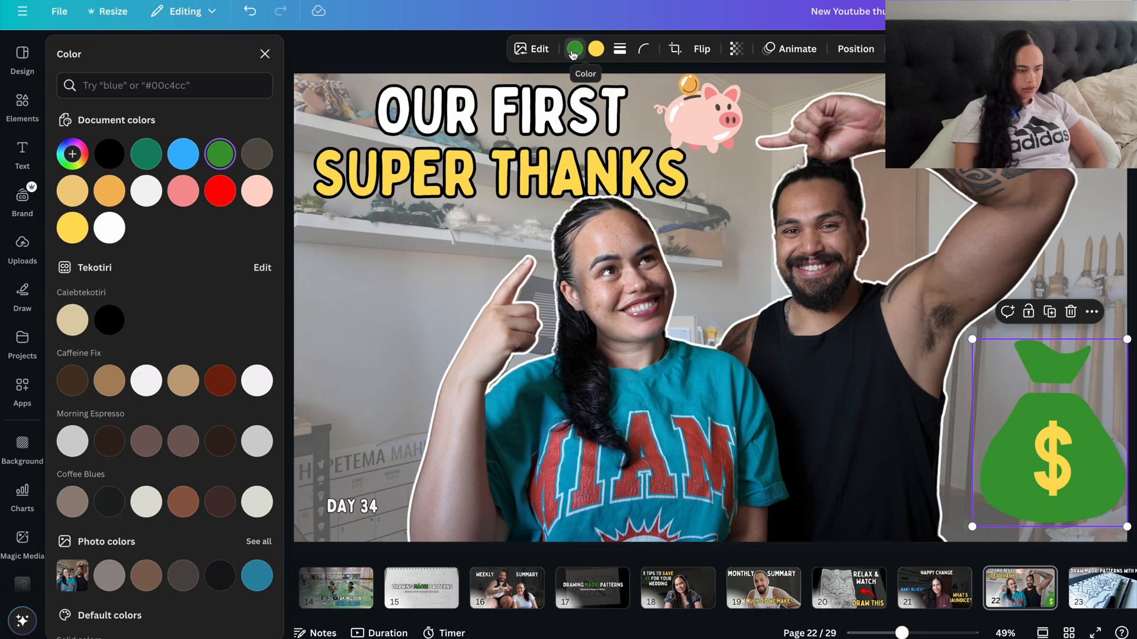
{"action": "left_click", "coordinate": [74, 230]}
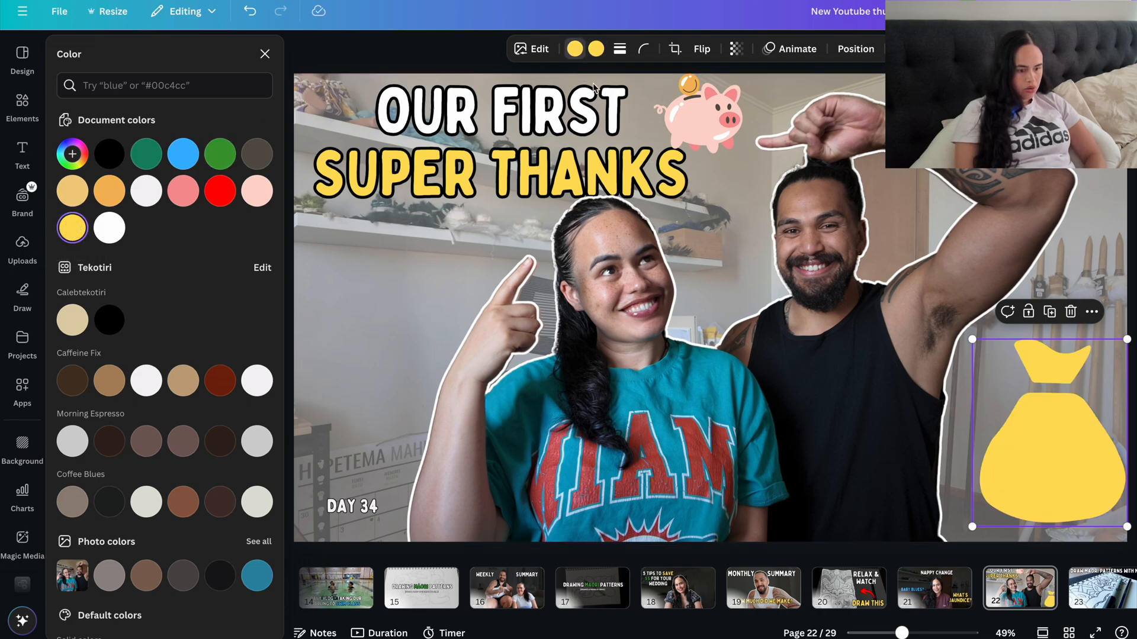
{"action": "left_click", "coordinate": [220, 153]}
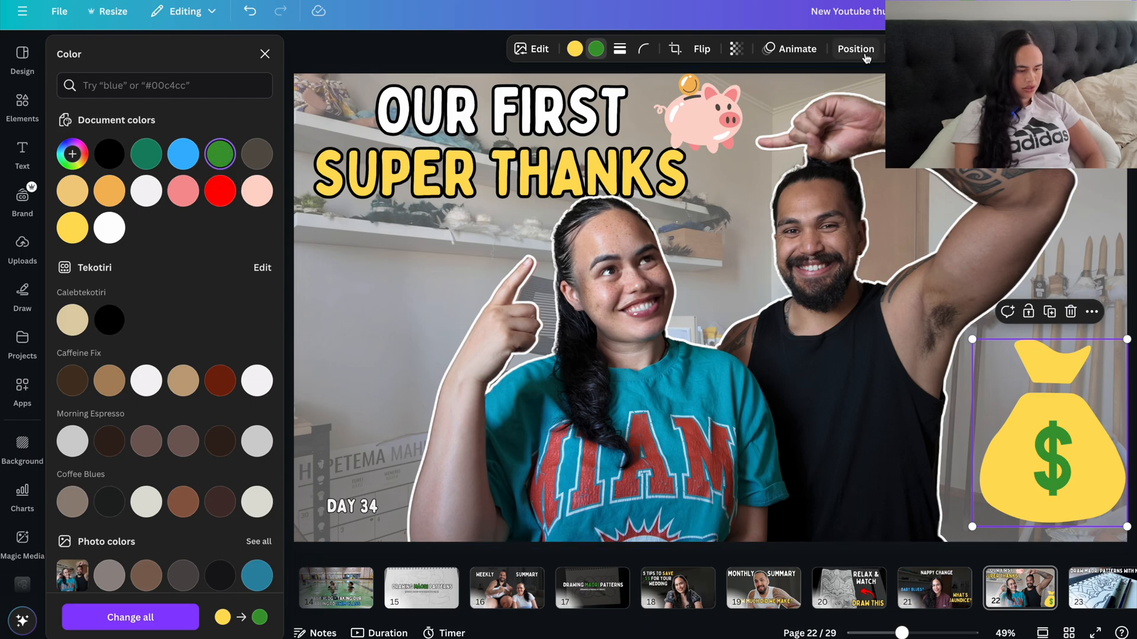
{"action": "left_click", "coordinate": [264, 54]}
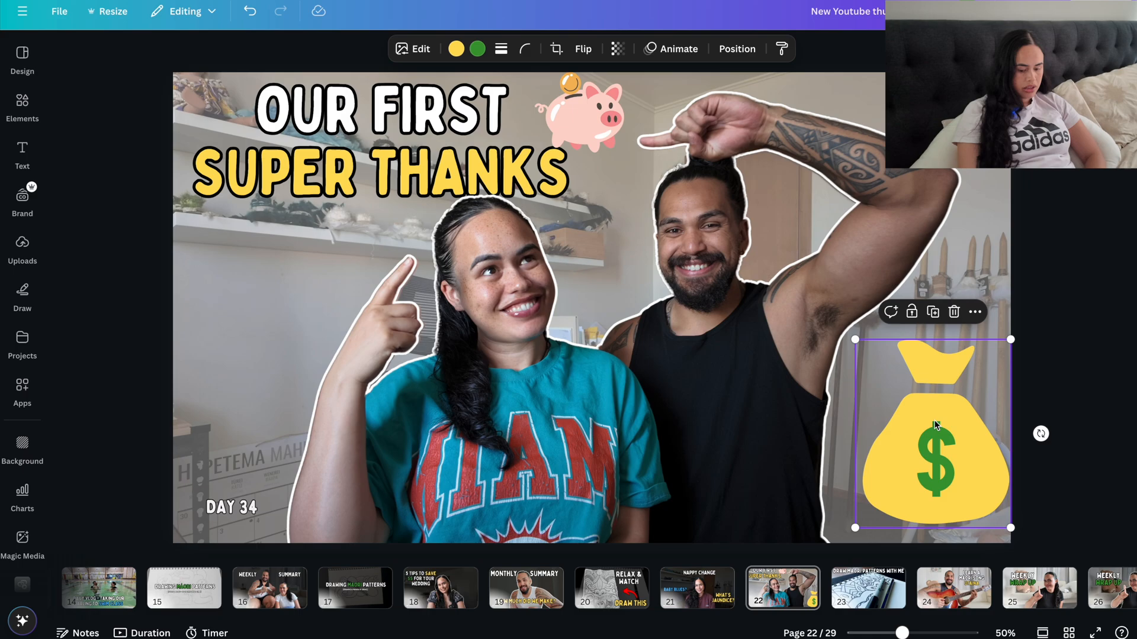
Step: Delete the money bag graphic from page 22
{"action": "key", "text": "Delete"}
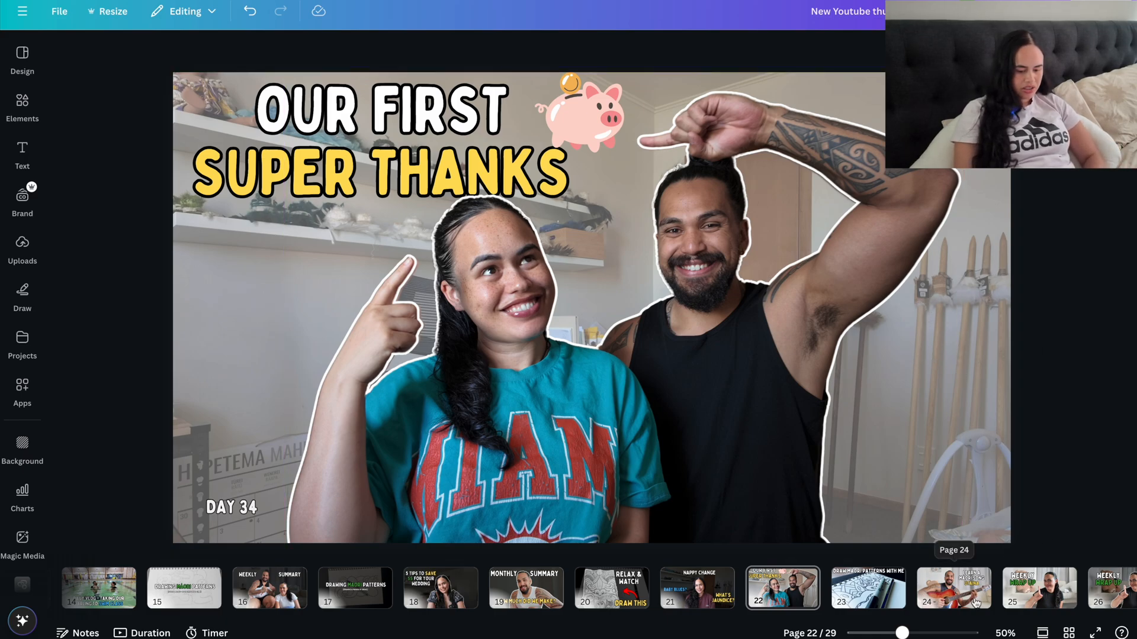
{"action": "scroll", "coordinate": [976, 603], "scroll_direction": "right", "scroll_amount": 5}
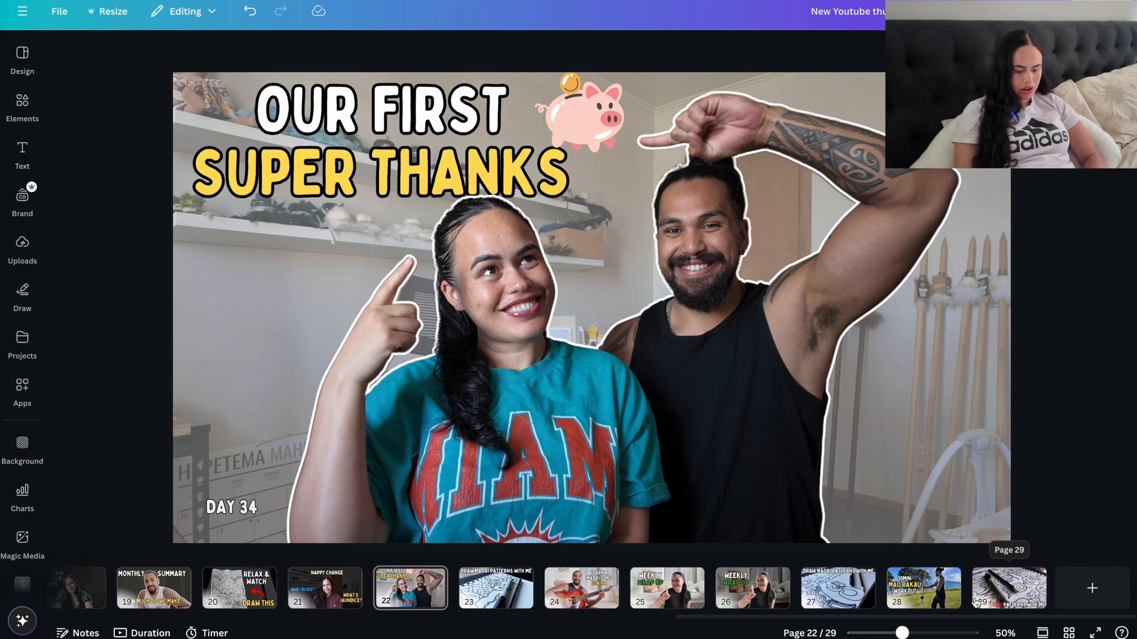